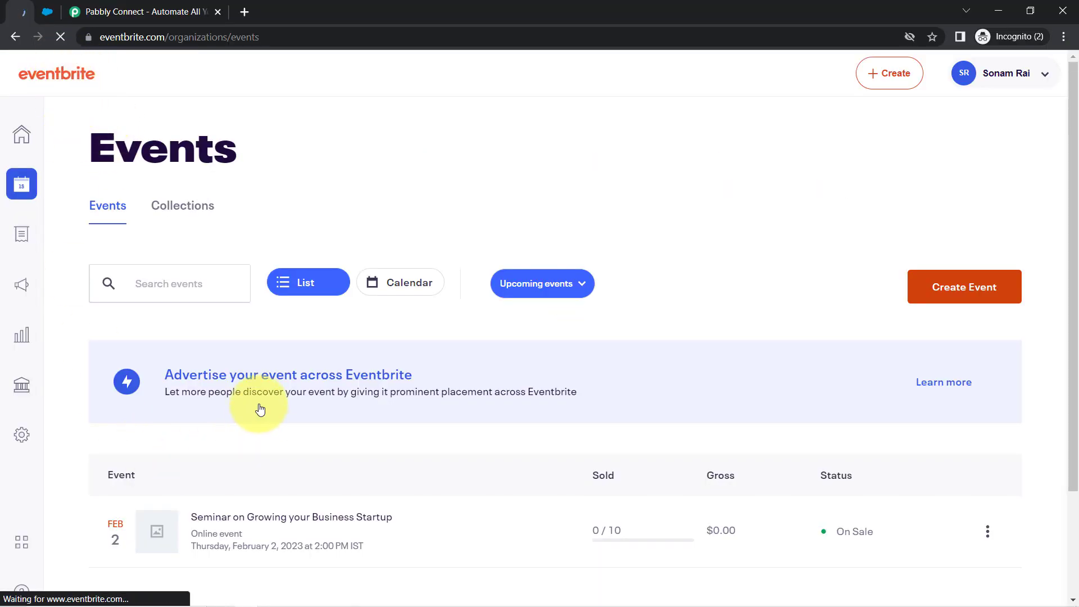
- Compare the Eventbrite events and Salesforce contacts tabs, then bring up the Pabbly Connect homepage
click(298, 548)
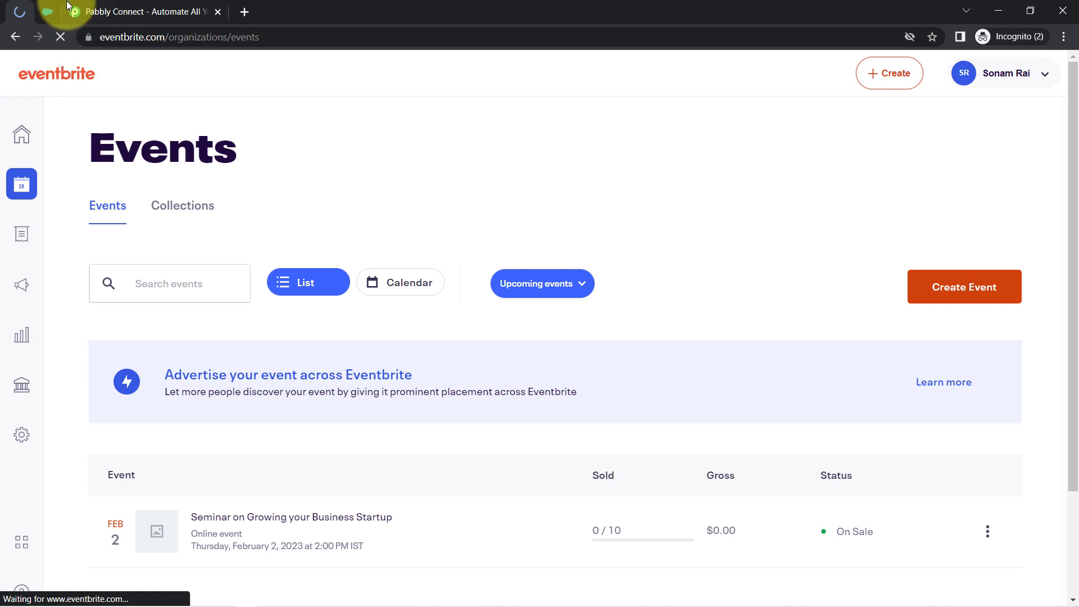
click(47, 12)
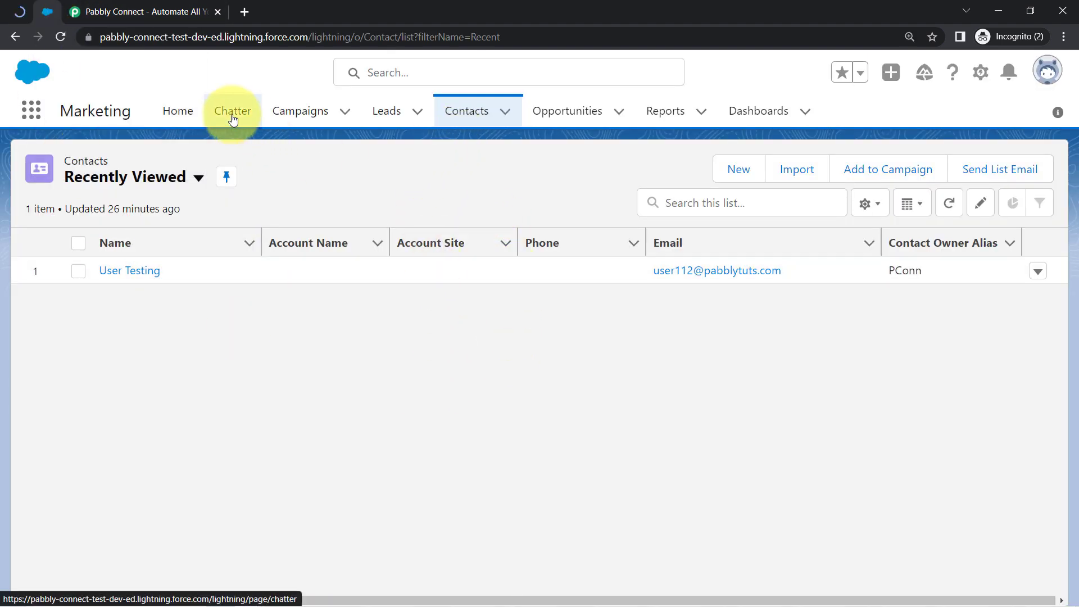
click(20, 11)
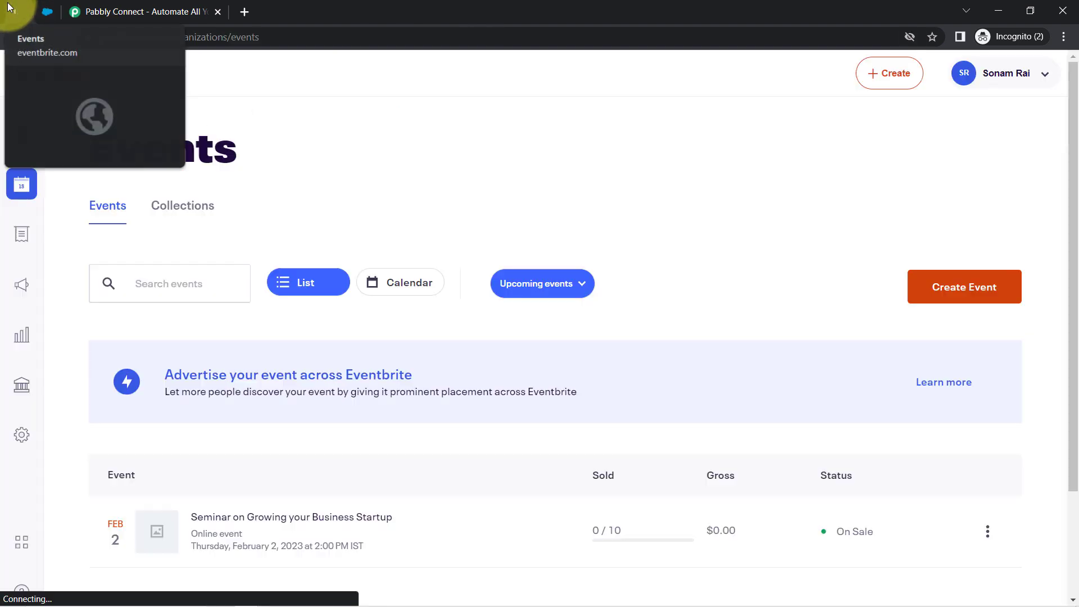
click(47, 11)
click(22, 11)
click(47, 11)
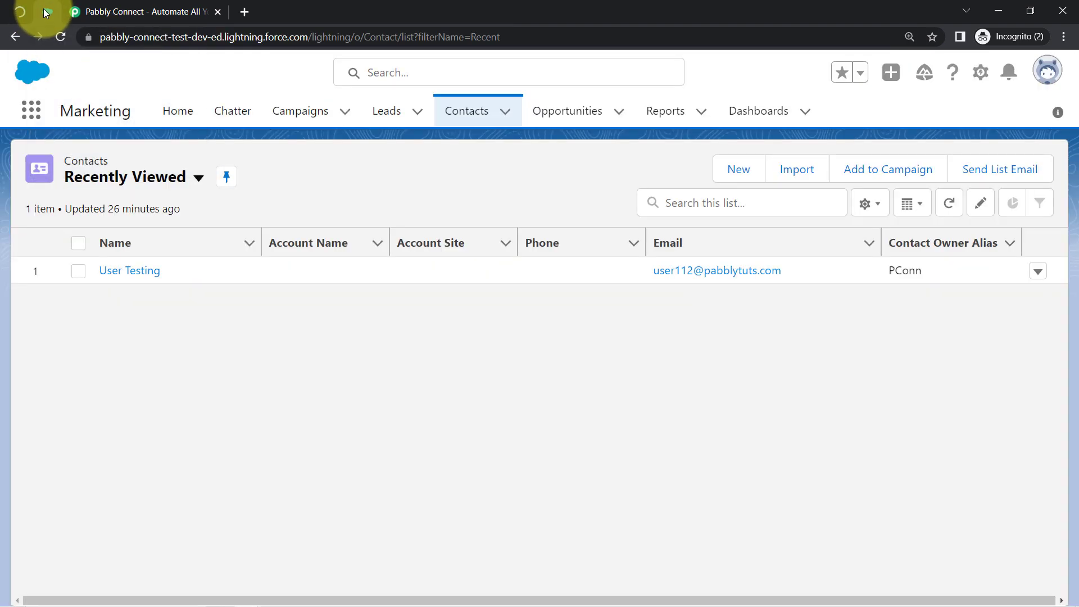
click(181, 13)
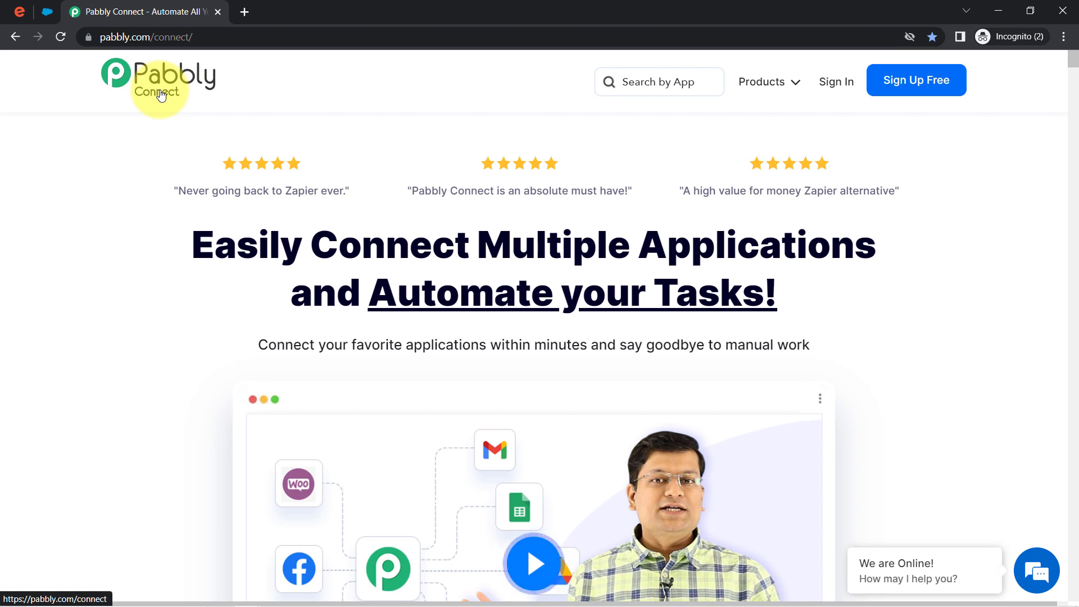
- Highlight the homepage heading about connecting applications, the Automate your Tasks phrase and the site address
drag(230, 251, 855, 251)
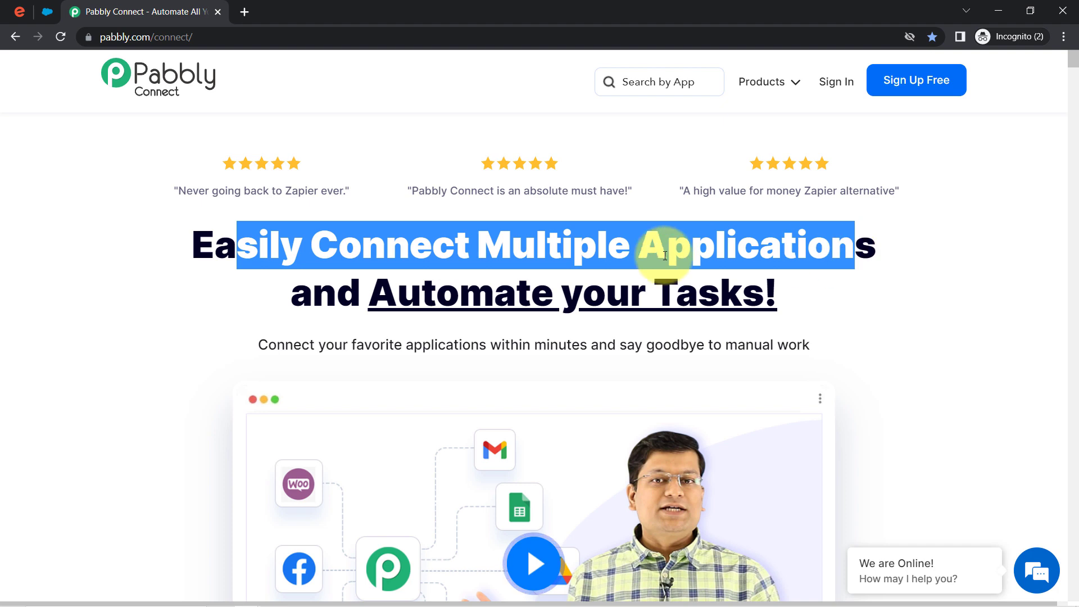
drag(363, 291, 697, 311)
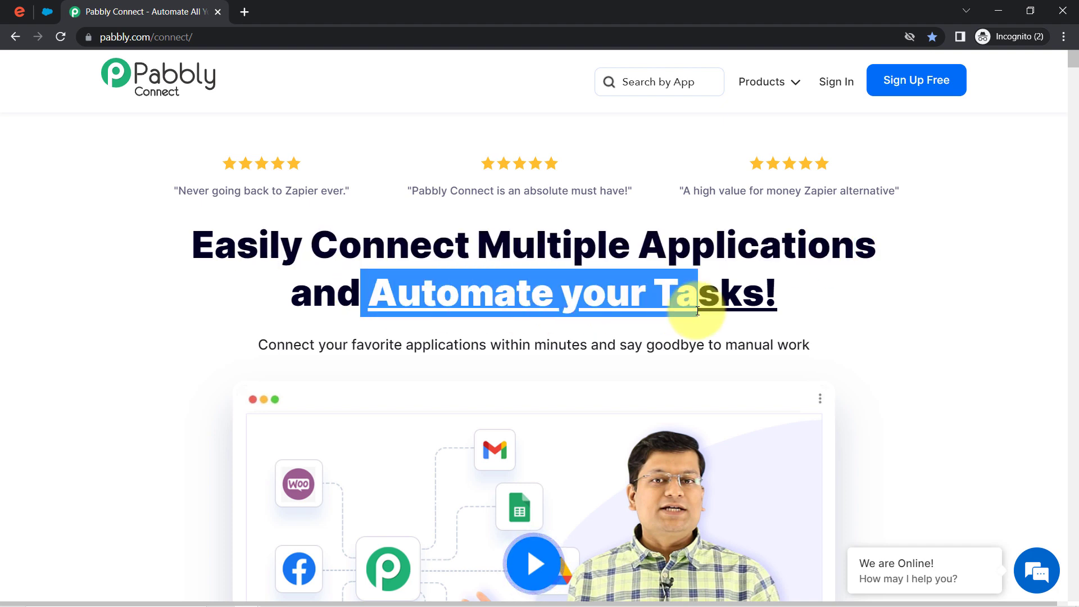
drag(115, 37, 213, 41)
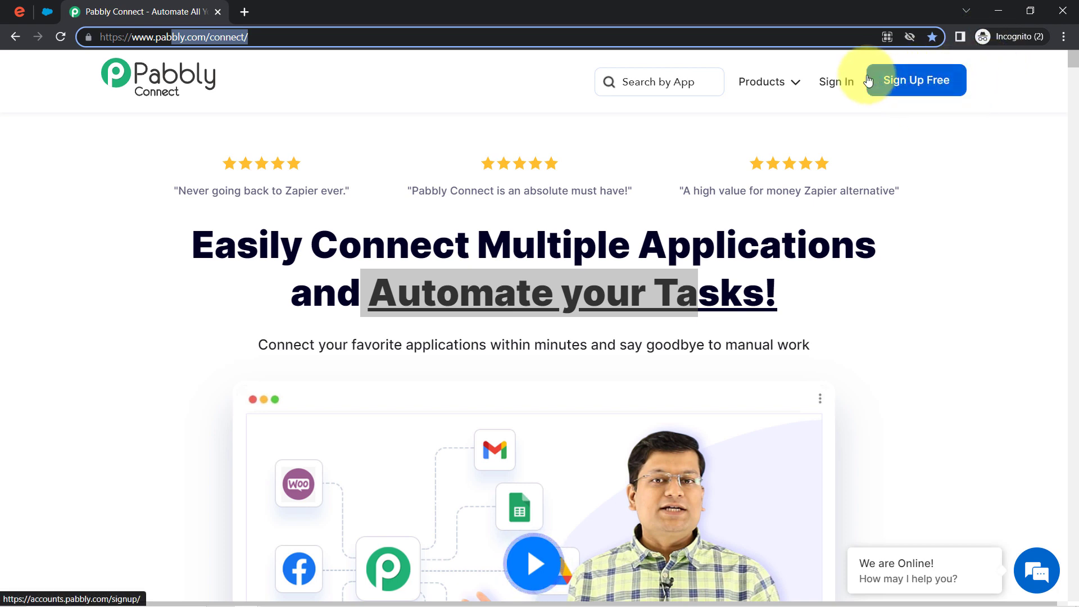
- Sign in and open the Pabbly Connect dashboard from the apps list
click(835, 85)
click(833, 90)
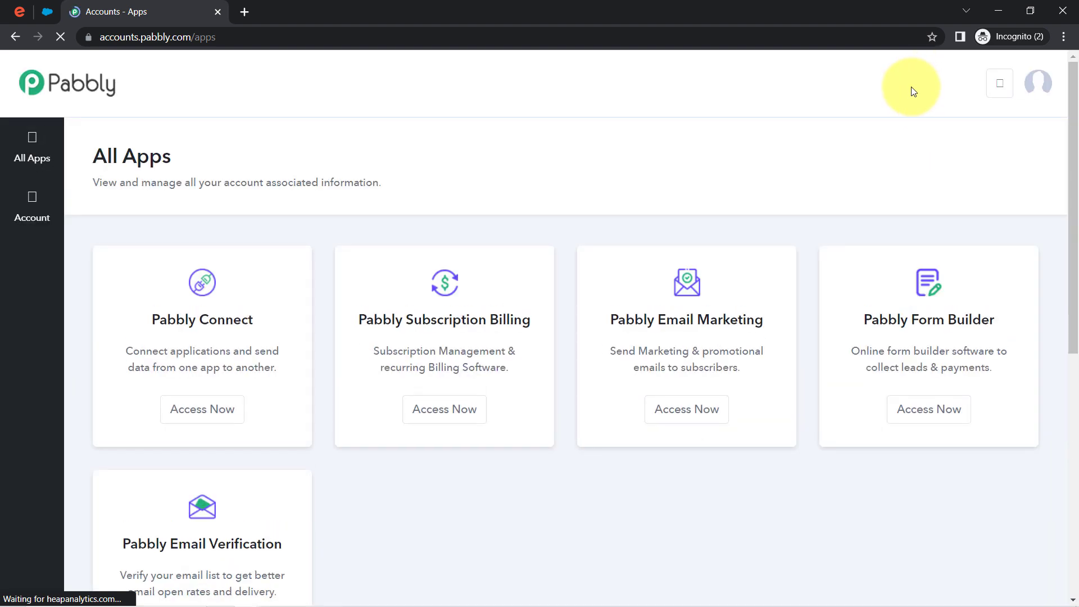
click(178, 421)
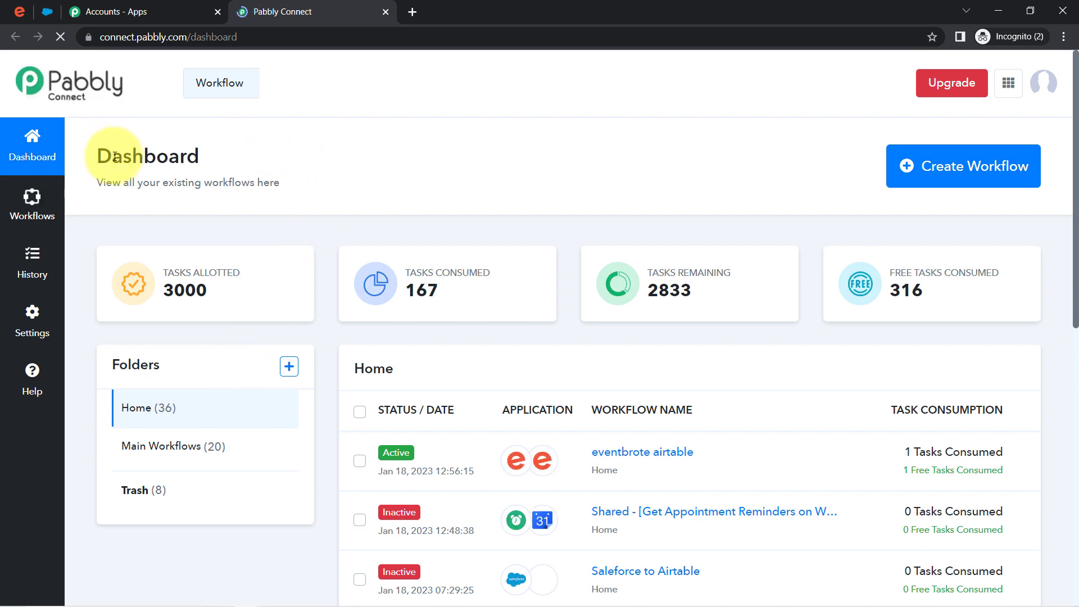
drag(115, 157, 183, 162)
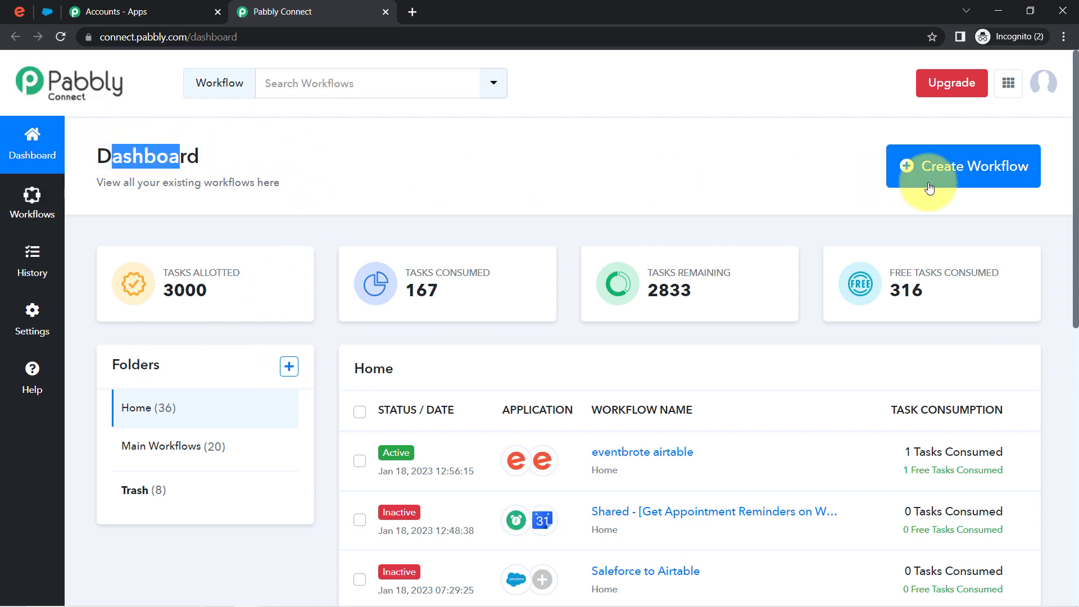
click(995, 162)
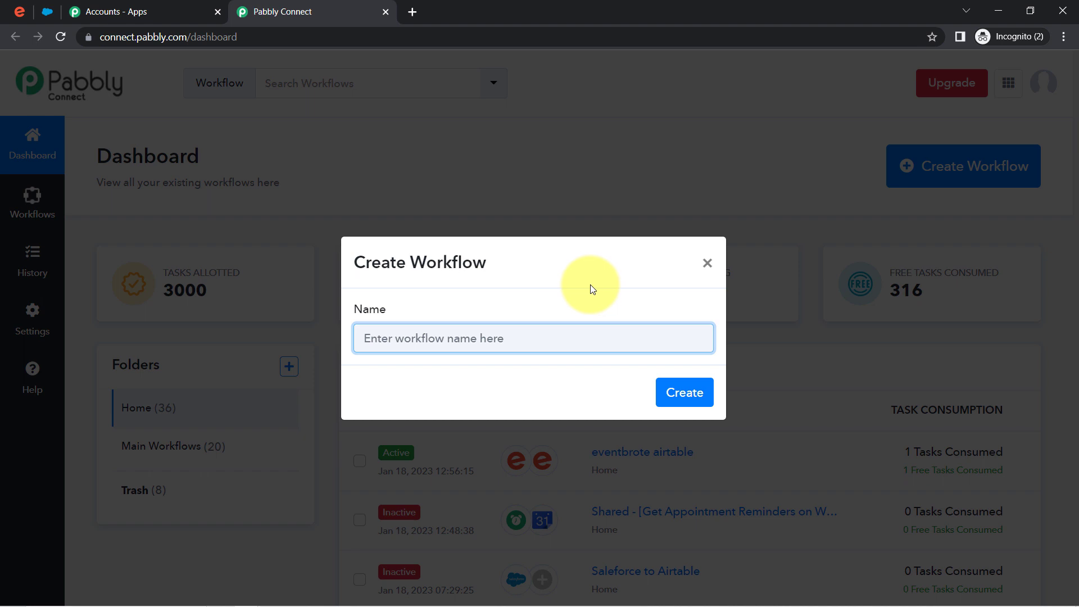
- Create the workflow 'Add Eventbrite Attendees to Salesforce Automatically' and collapse its trigger step
drag(410, 263, 457, 269)
click(437, 337)
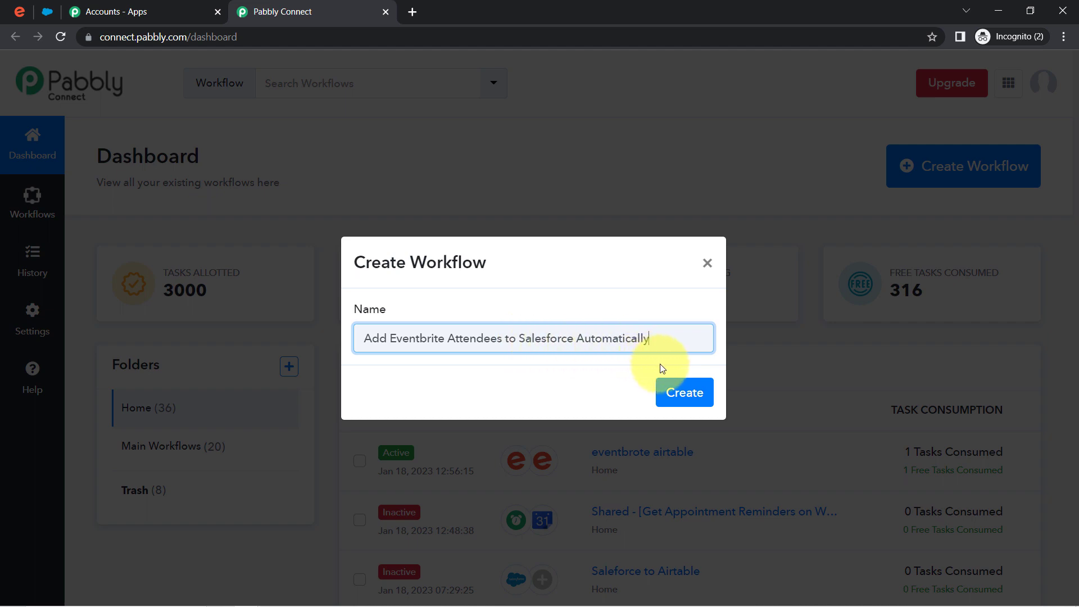
click(684, 393)
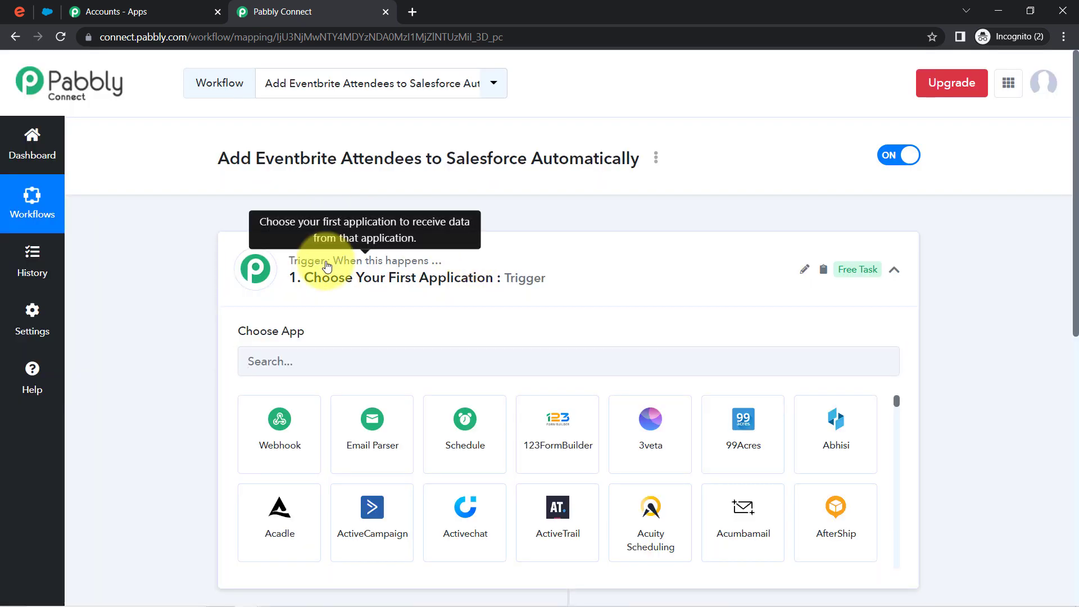
click(315, 263)
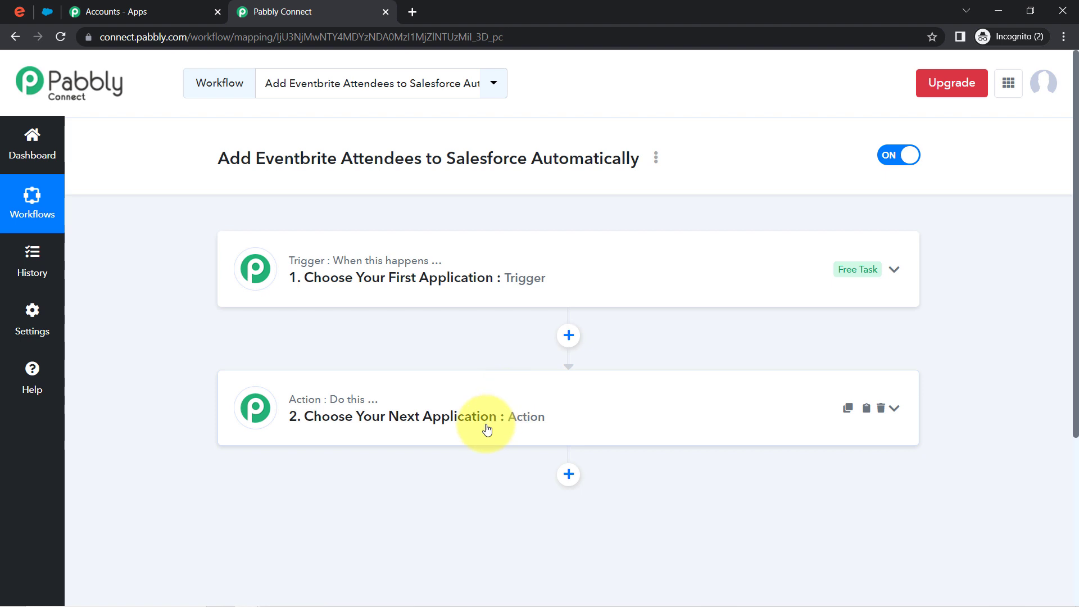
drag(277, 173, 540, 159)
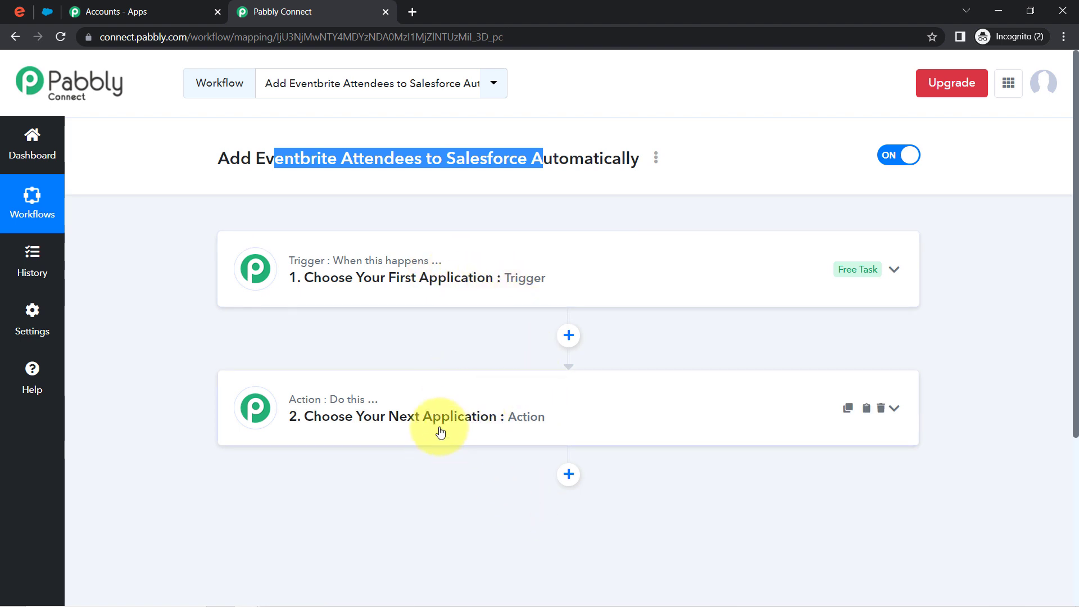
click(423, 278)
- Search 'even', pick Eventbrite as the trigger app and choose the New Order event
click(289, 362)
text(even)
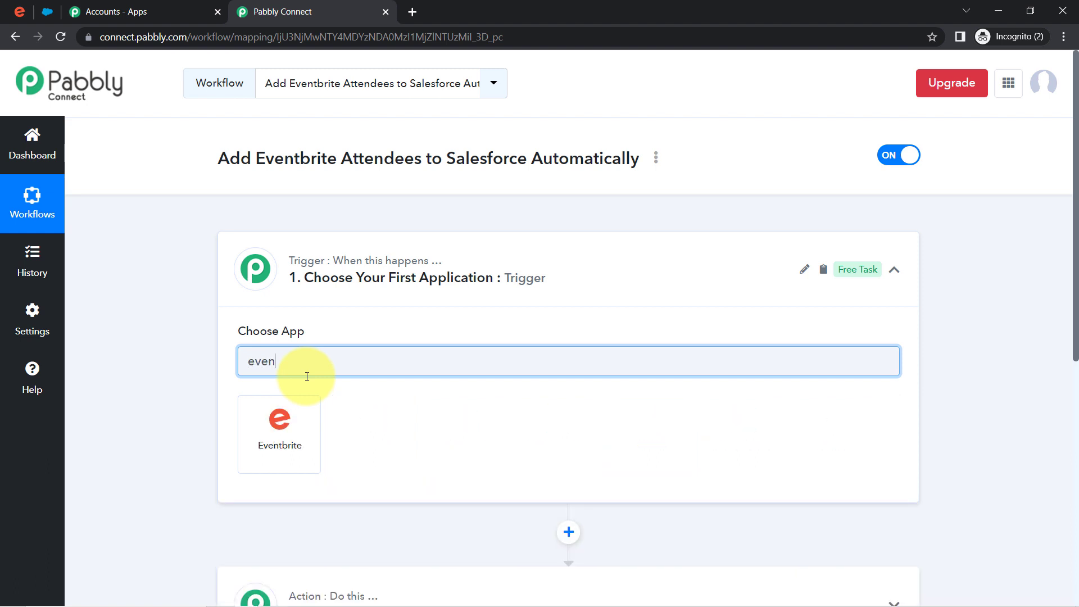
click(280, 417)
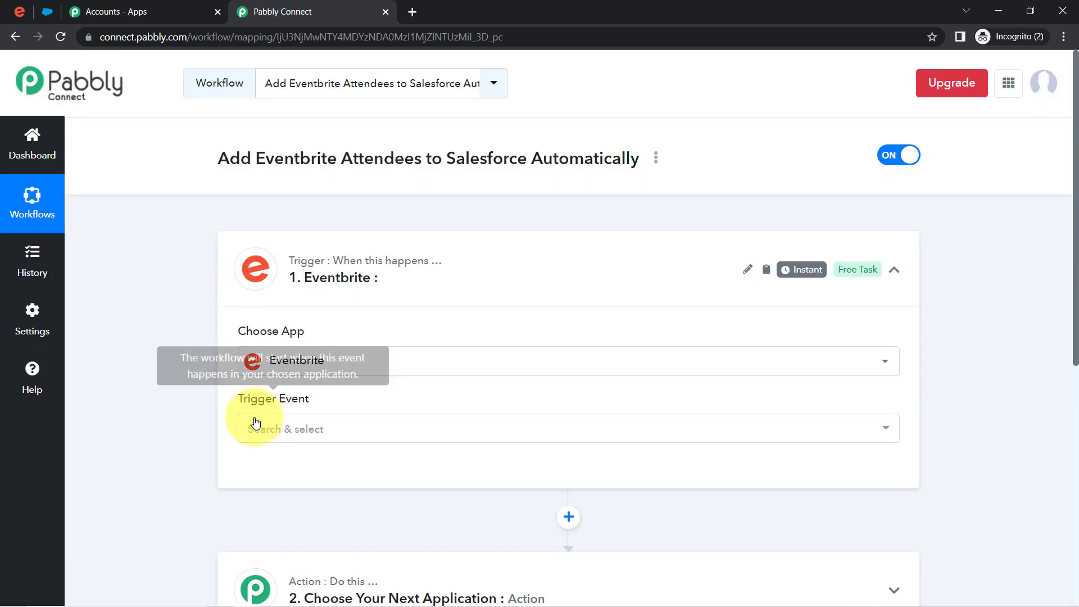
click(285, 430)
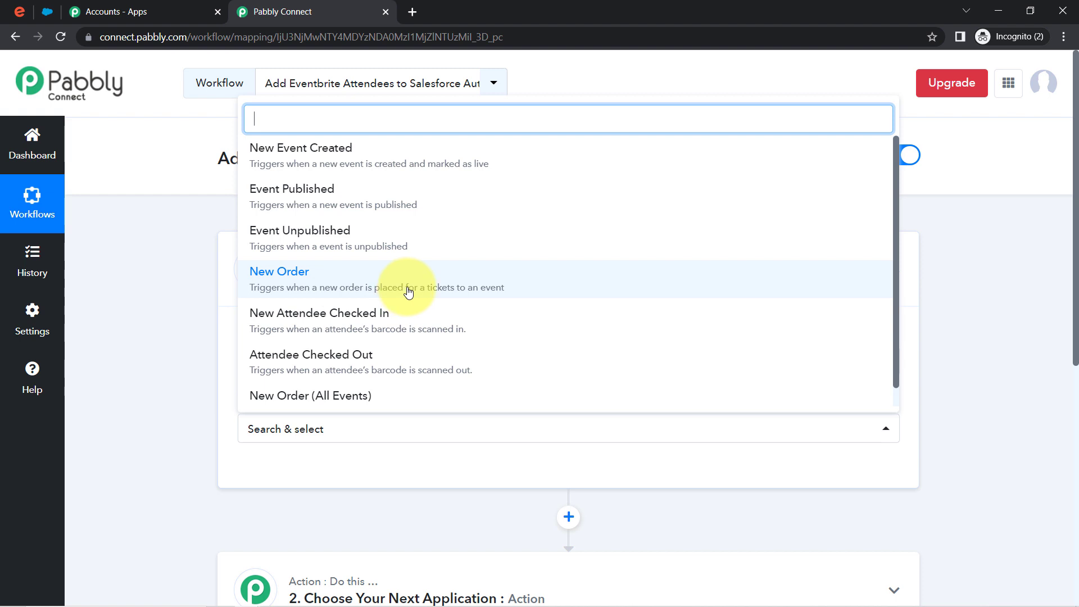
click(517, 290)
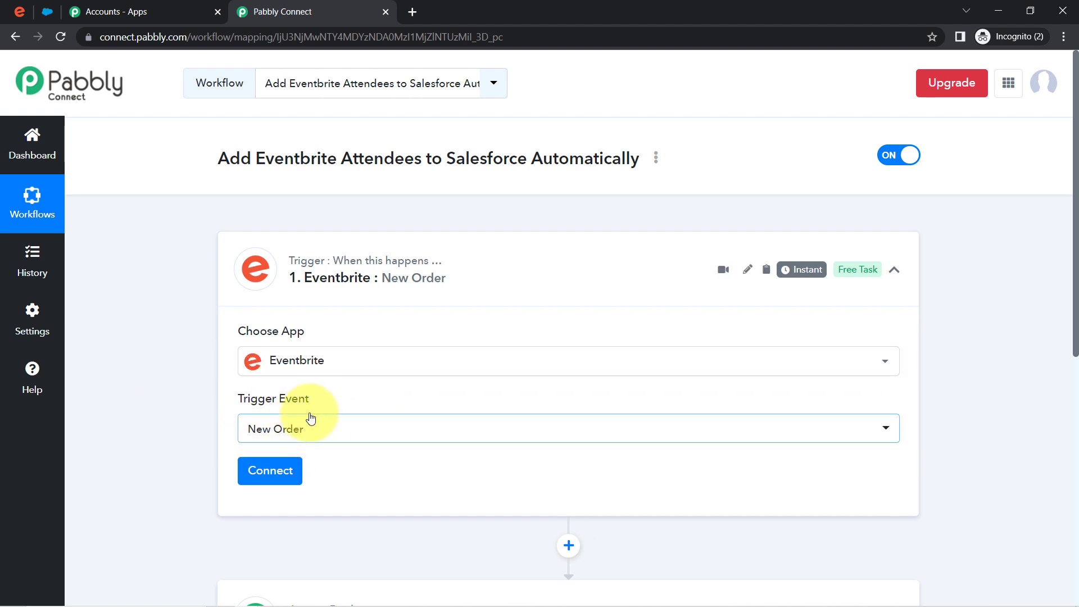
- Add a new Eventbrite connection and allow Pabbly Connect access to the account
click(277, 477)
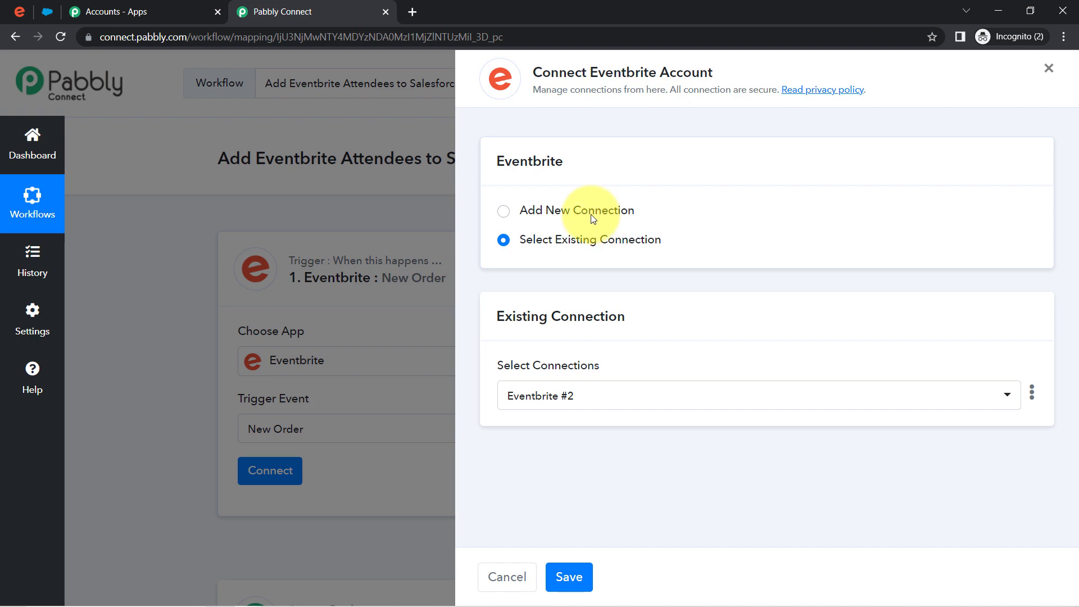
click(585, 217)
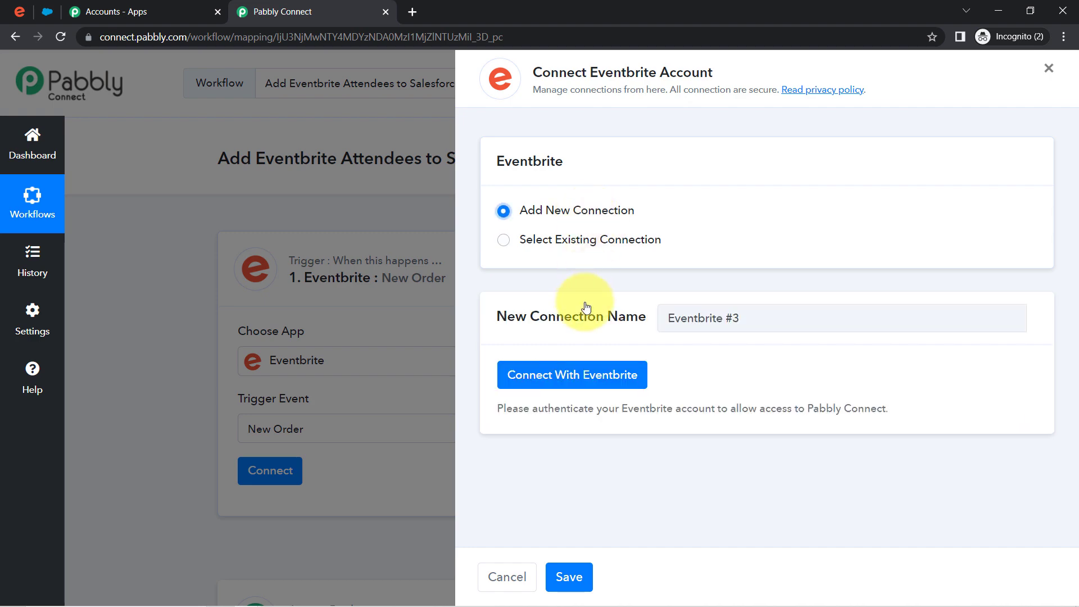
click(551, 386)
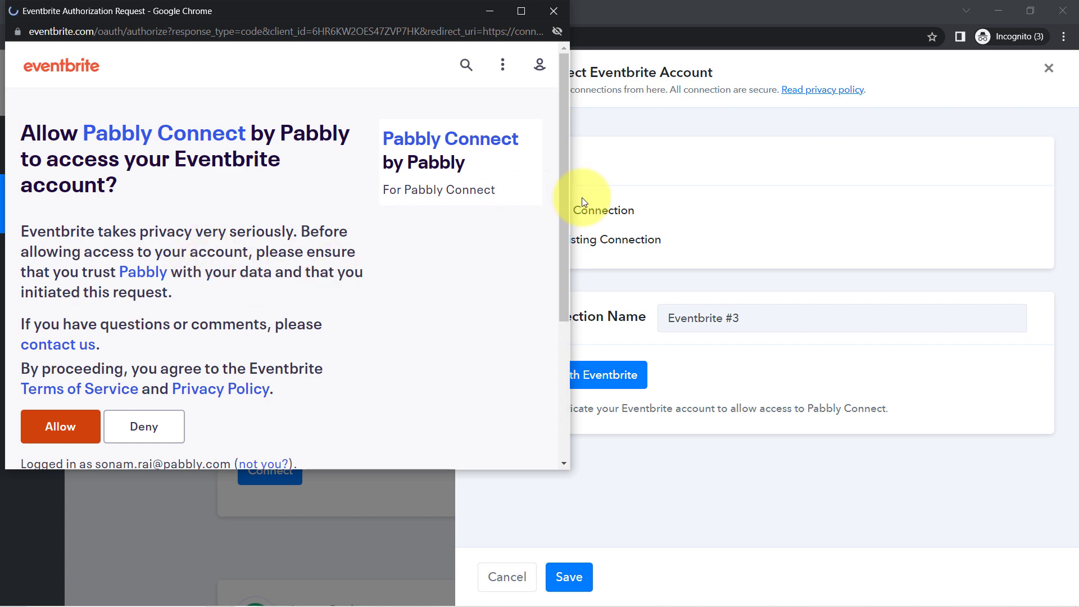
drag(560, 194, 561, 320)
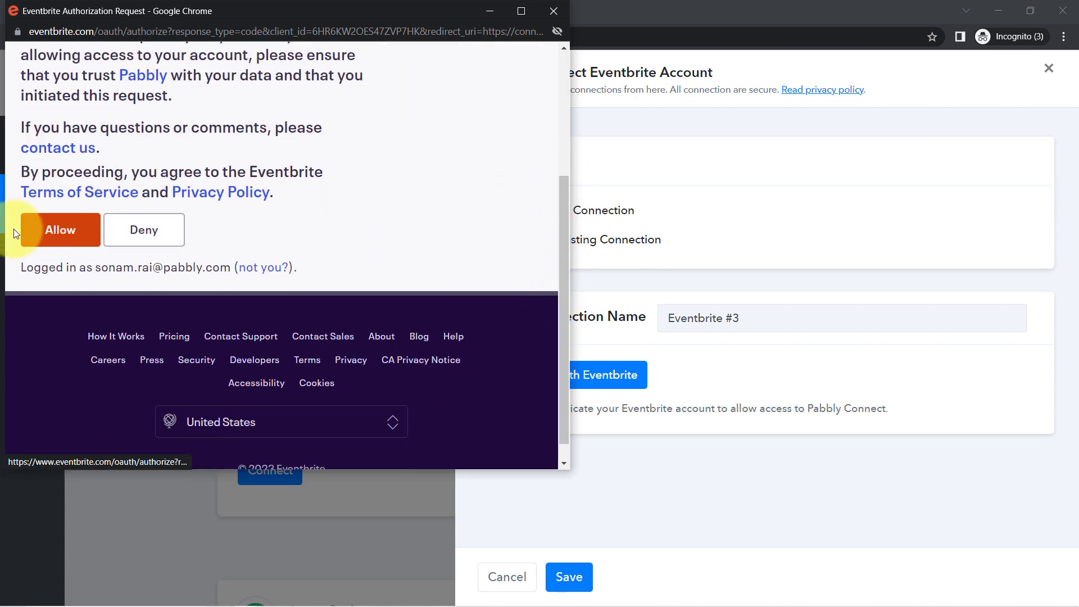
click(49, 237)
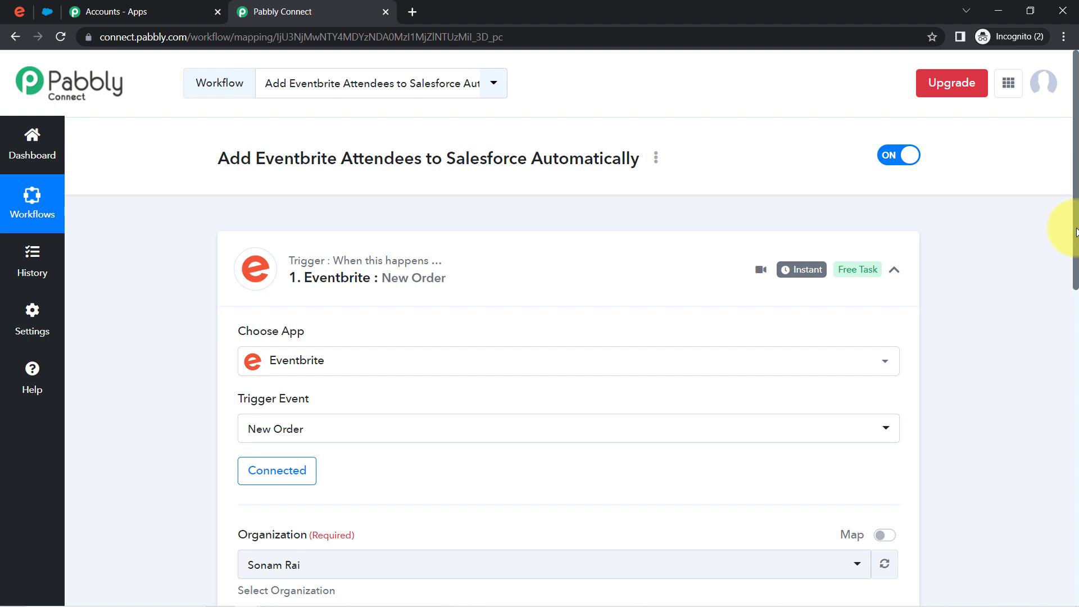
drag(1076, 232, 1074, 397)
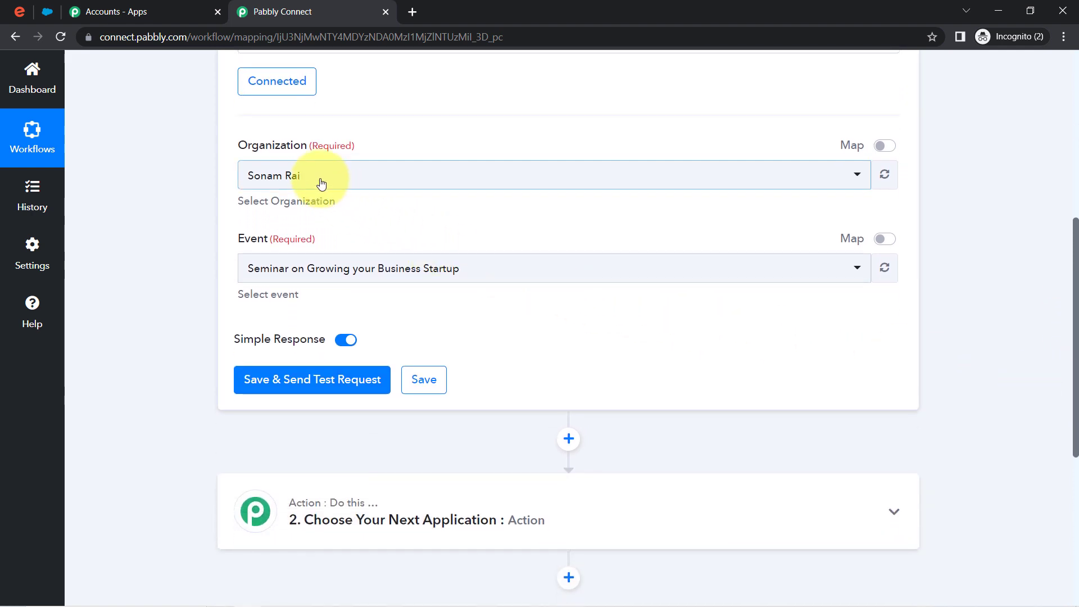
- Confirm the organization and the 'Seminar on Growing your Business Startup' event for the trigger
click(320, 183)
click(266, 170)
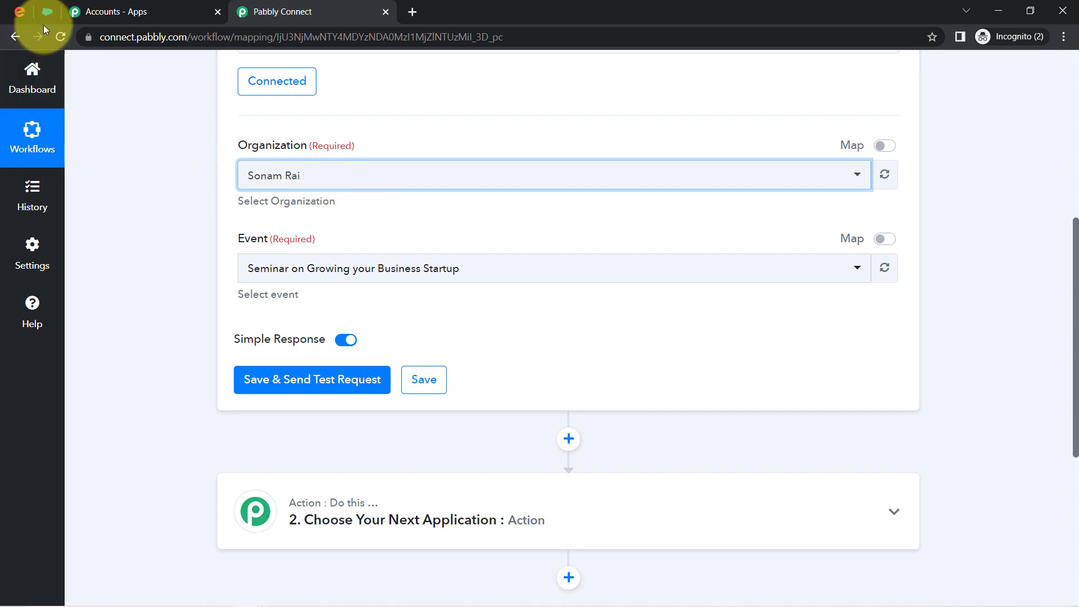
click(25, 12)
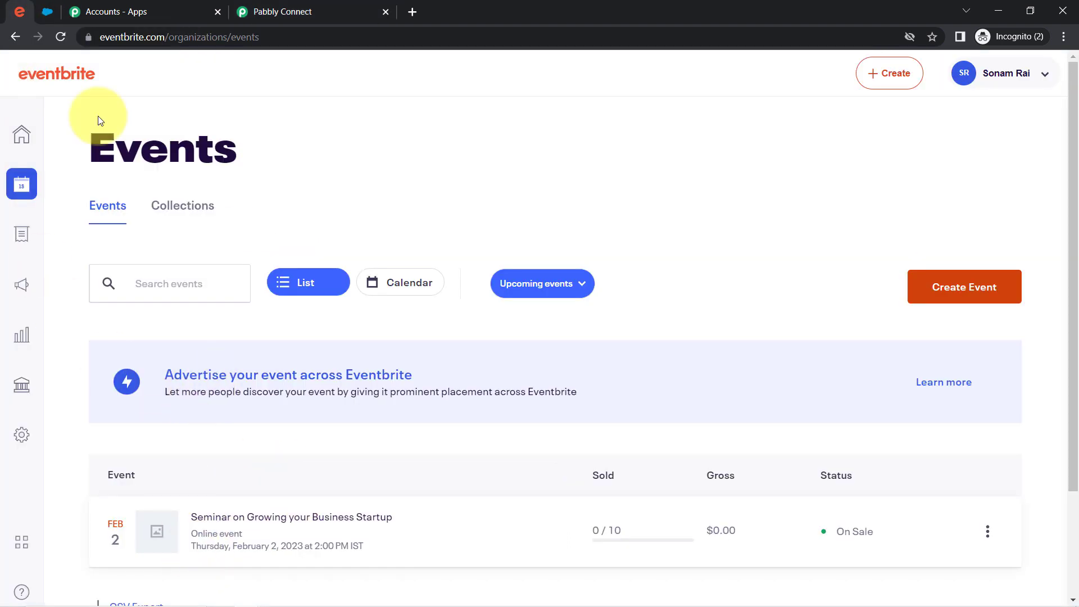
click(270, 11)
click(272, 285)
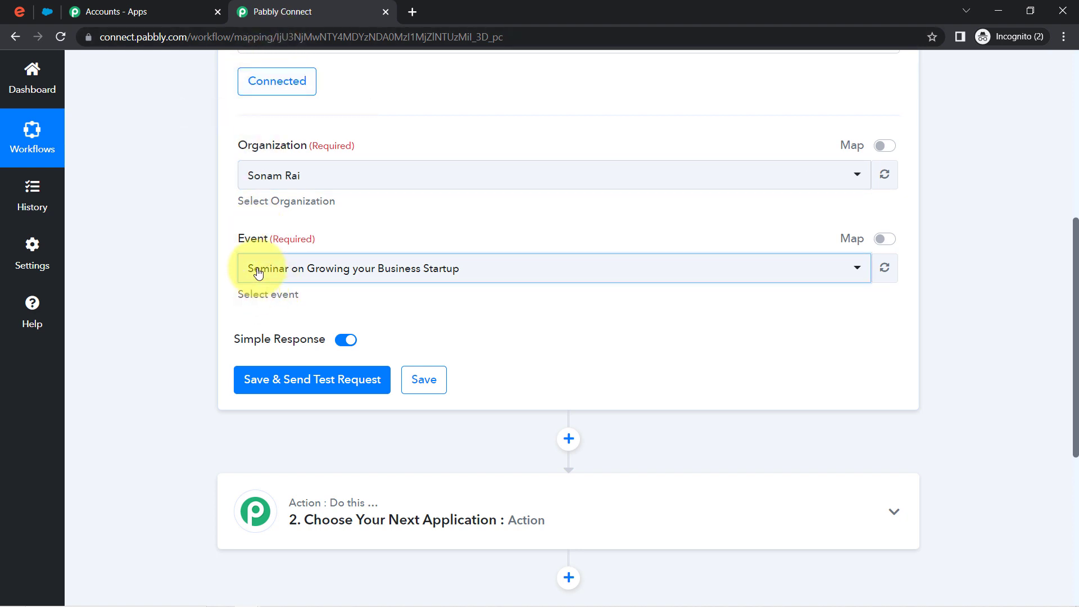
click(253, 268)
click(181, 279)
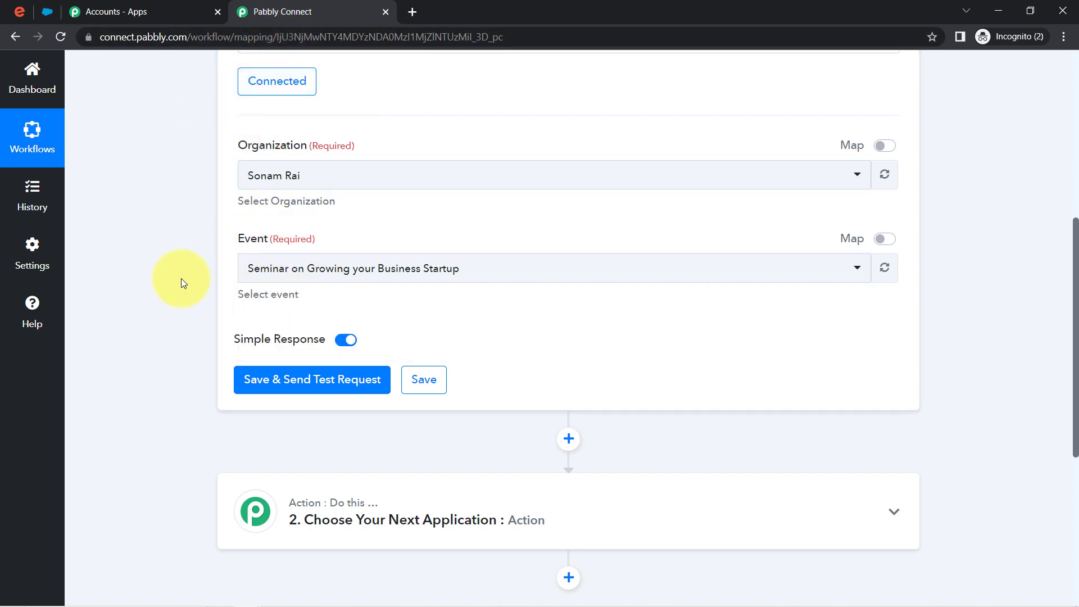
- Save the trigger and send a test request, reviewing the note about making a test submission
click(291, 387)
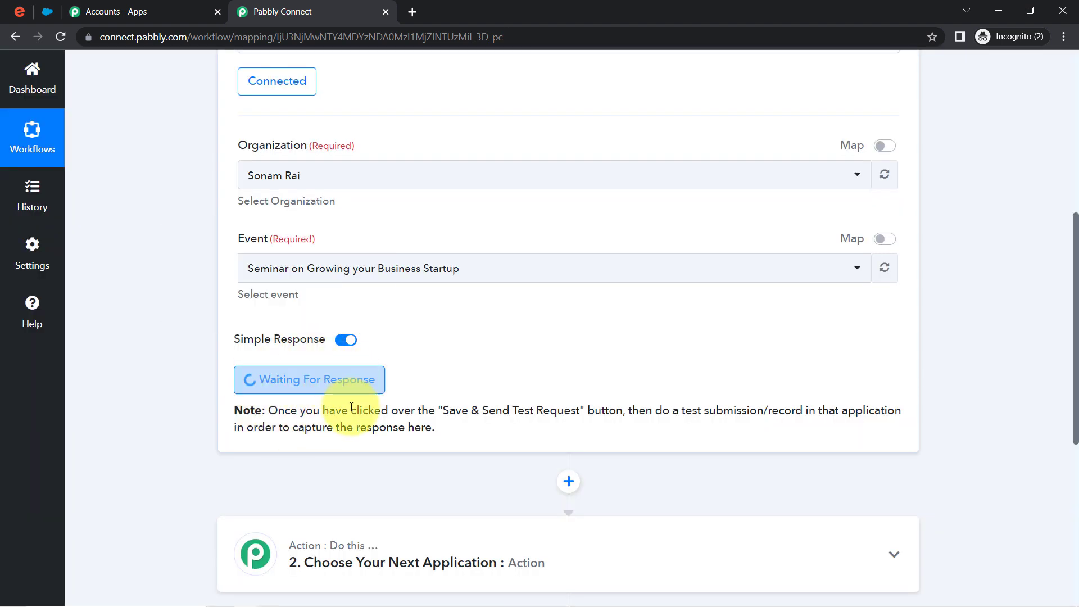
drag(309, 411, 584, 414)
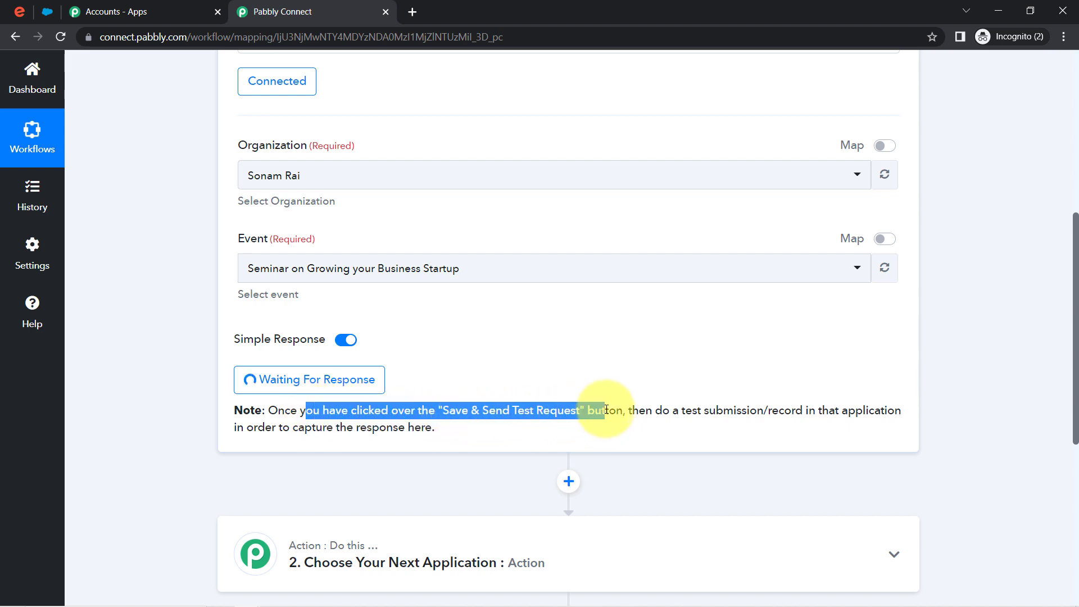
drag(662, 412, 878, 414)
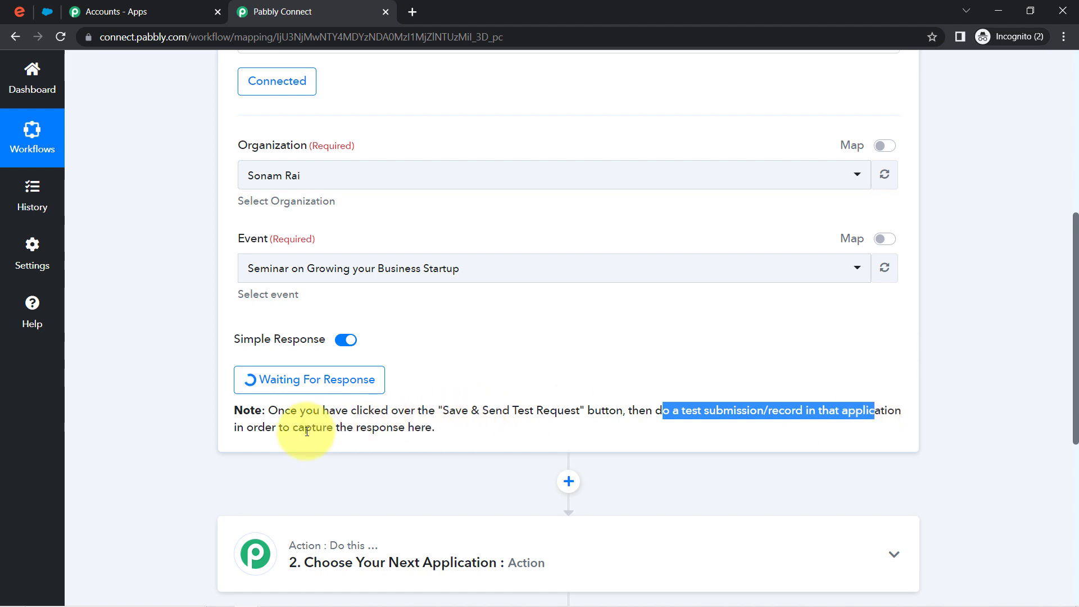
click(384, 433)
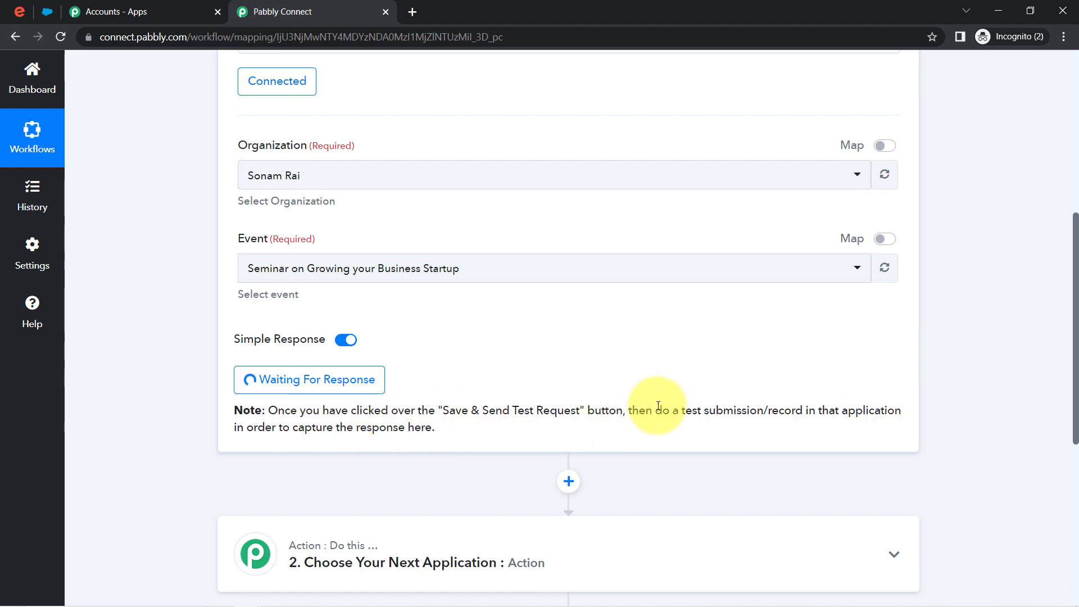
drag(679, 412, 815, 414)
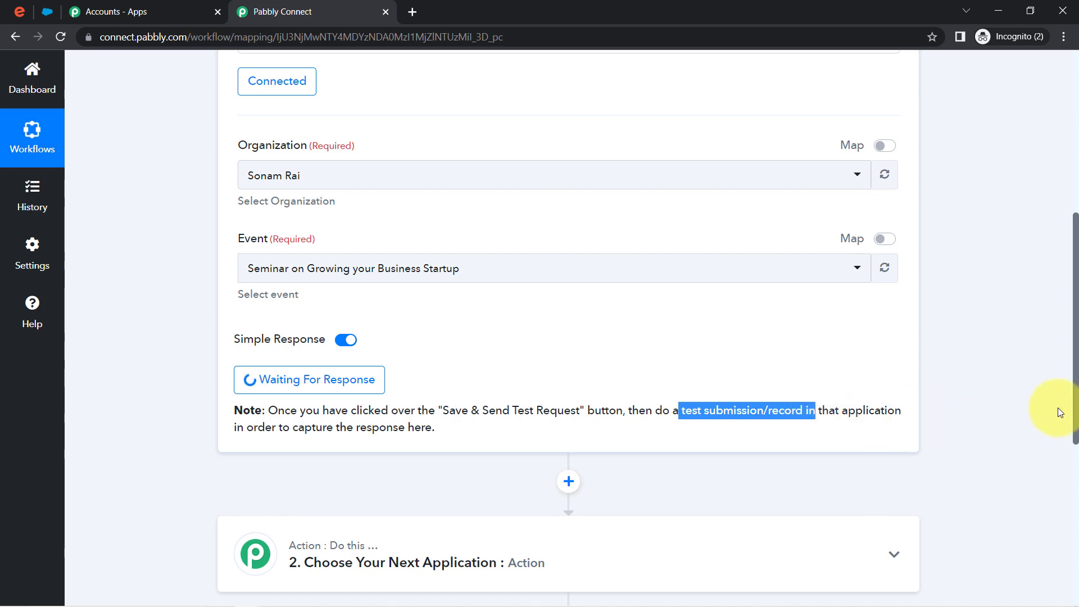
drag(1076, 416, 1075, 254)
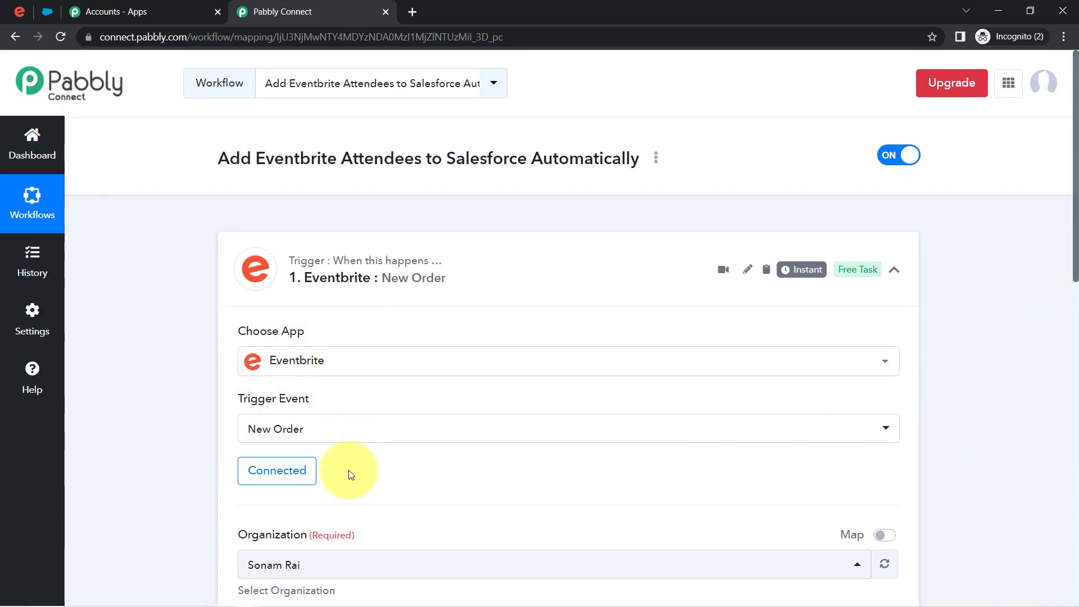
click(18, 15)
- Copy the seminar's public URL, open it in another window and reserve one General Admission ticket
scroll(314, 472, down, 1)
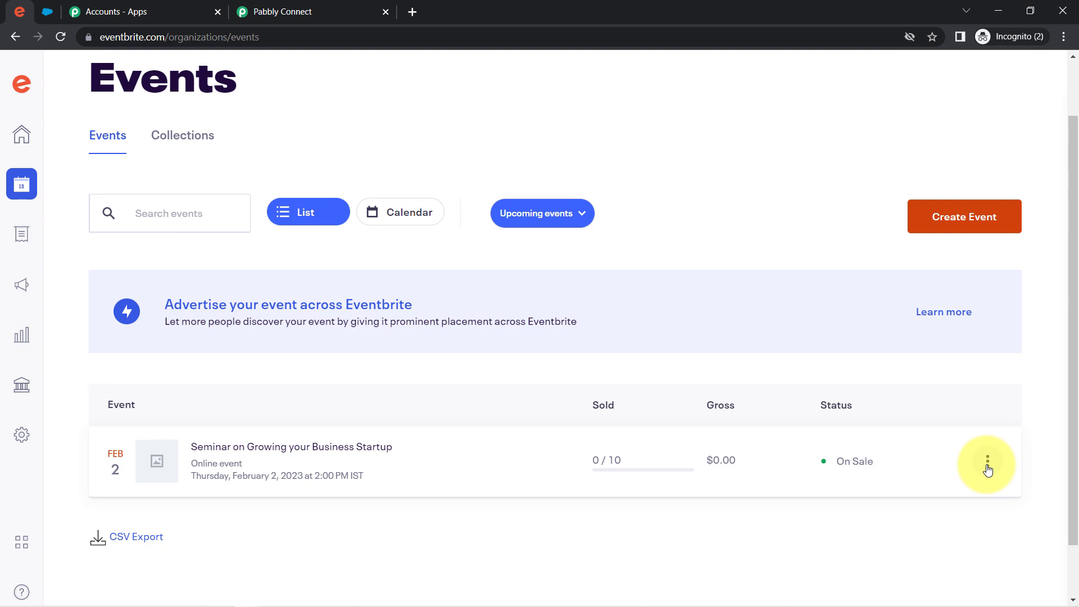
click(987, 465)
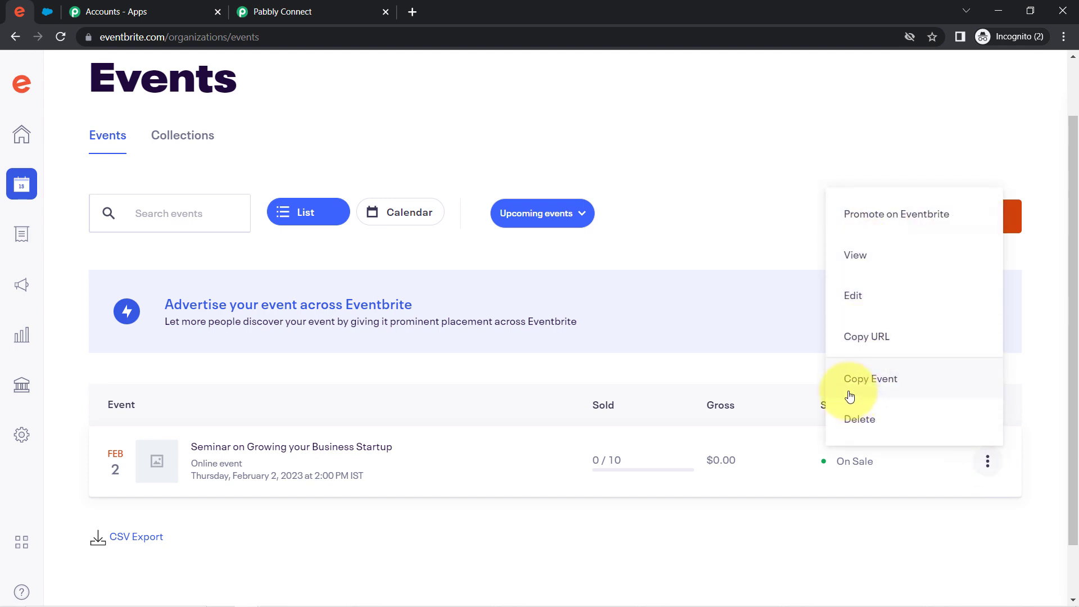
click(876, 337)
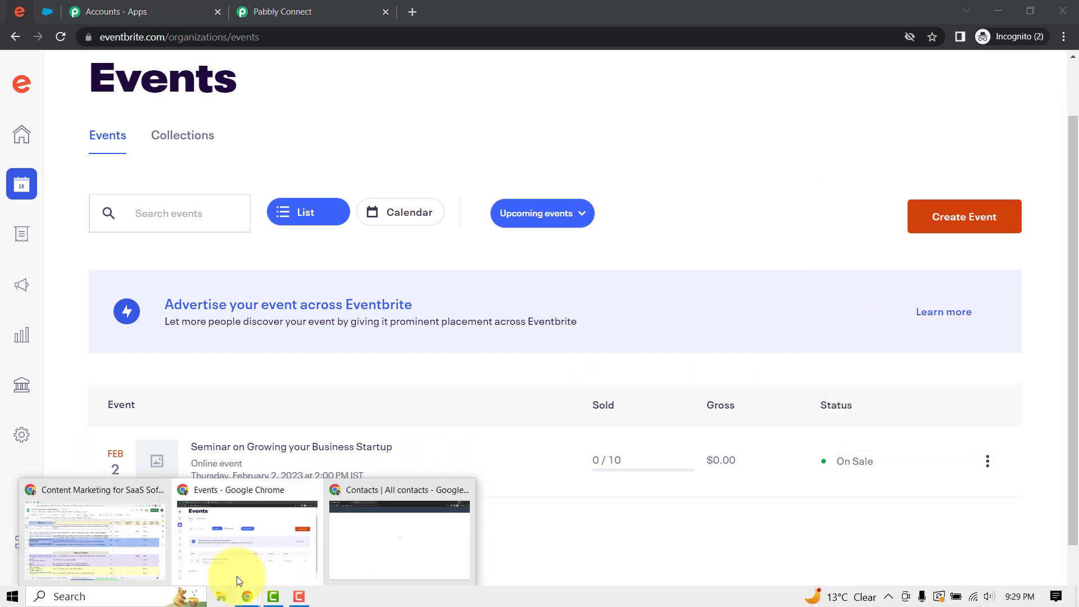
middle_click(241, 594)
key(ctrl+v)
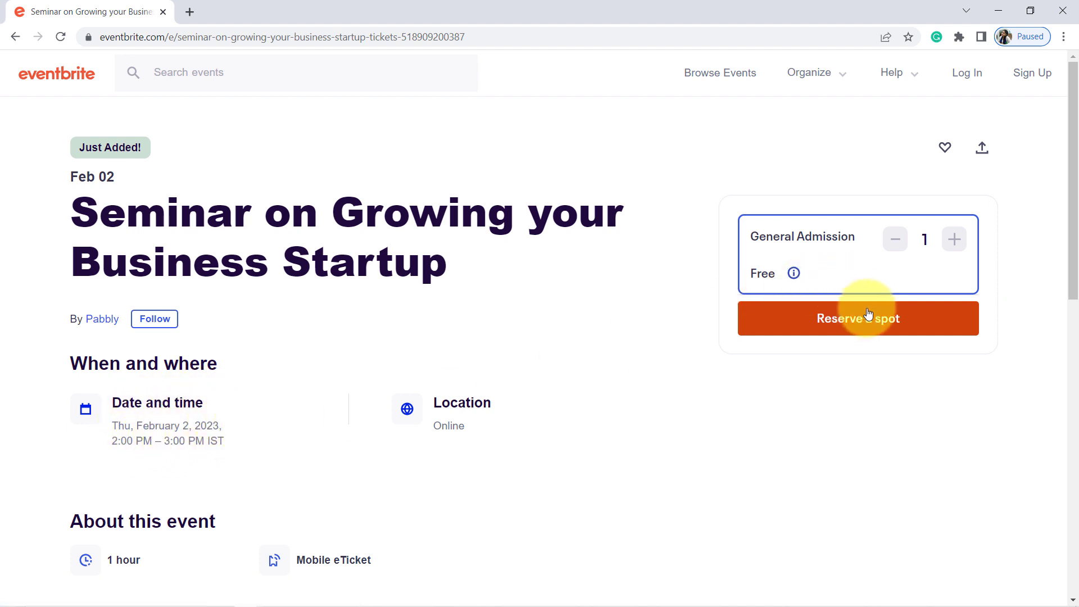
click(863, 330)
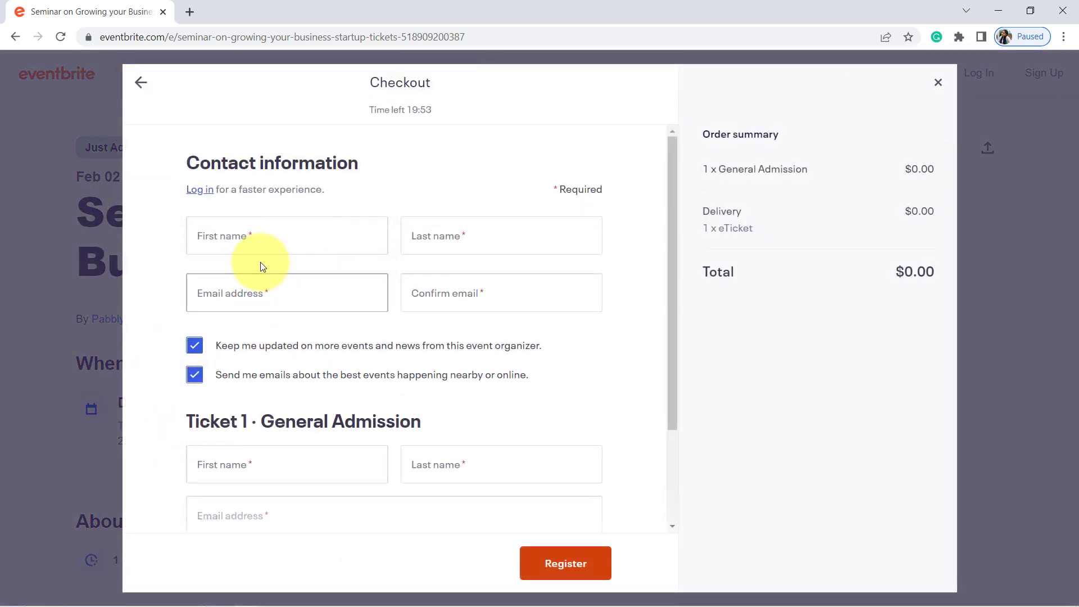
click(242, 245)
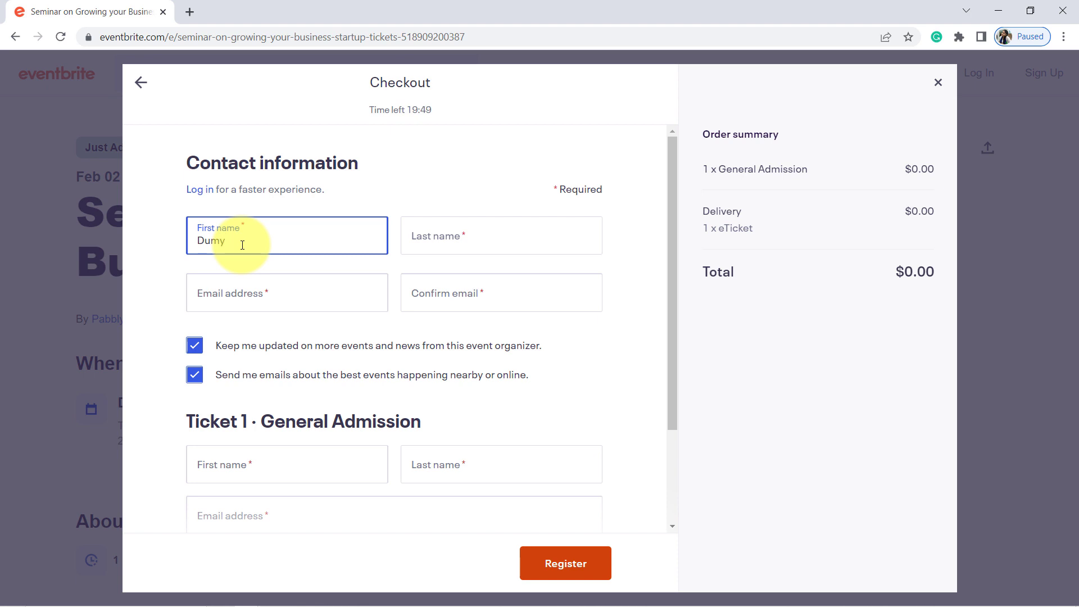
- Enter the buyer's first name, last name, e-mail address and e-mail confirmation
text(Dummy)
key(Tab)
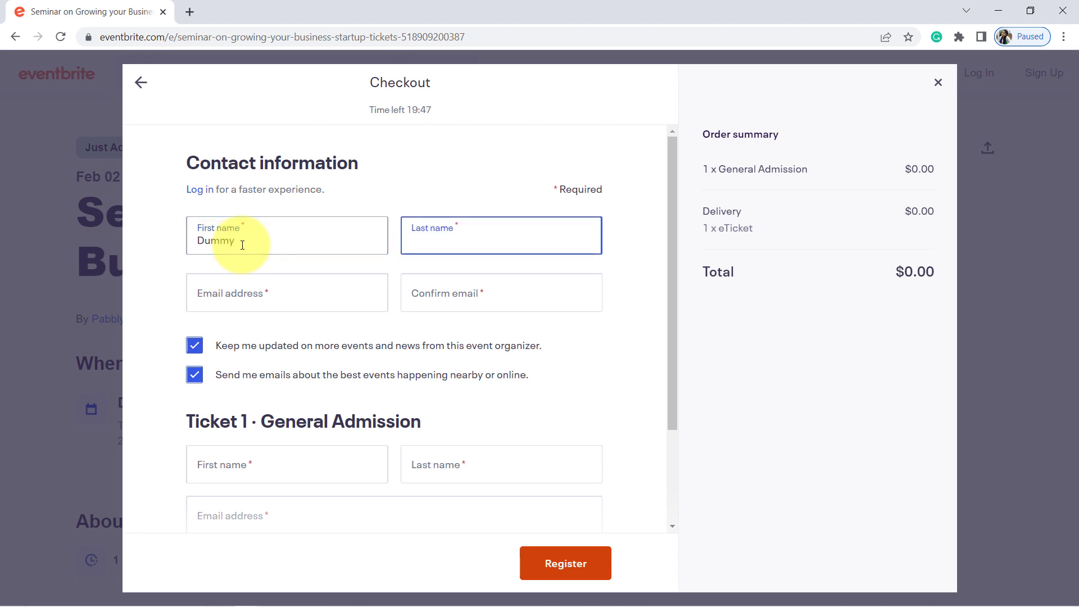
key(Tab)
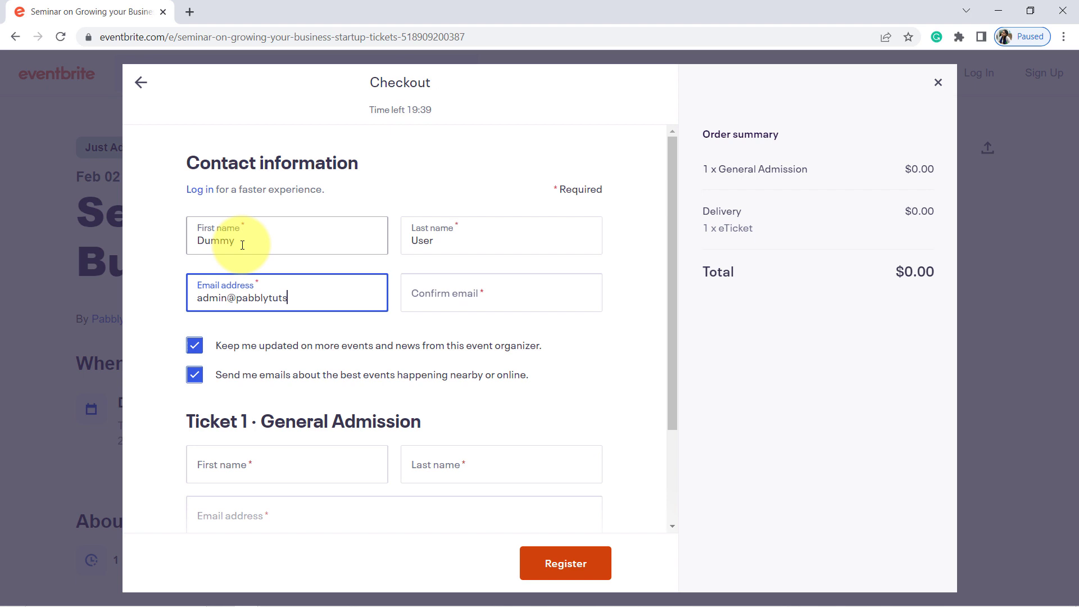
key(Tab)
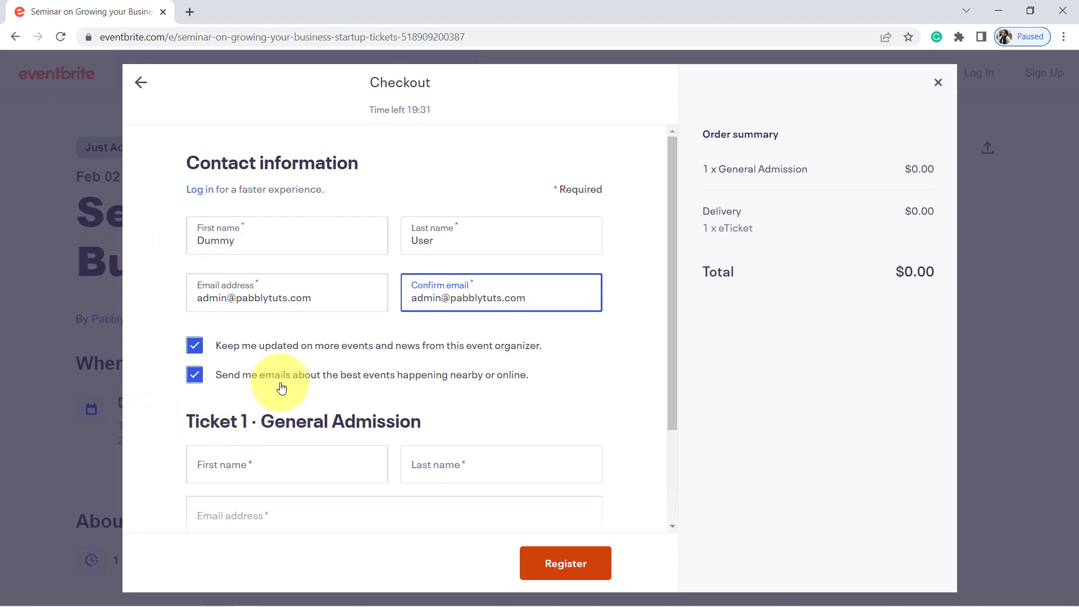
scroll(286, 371, down, 1)
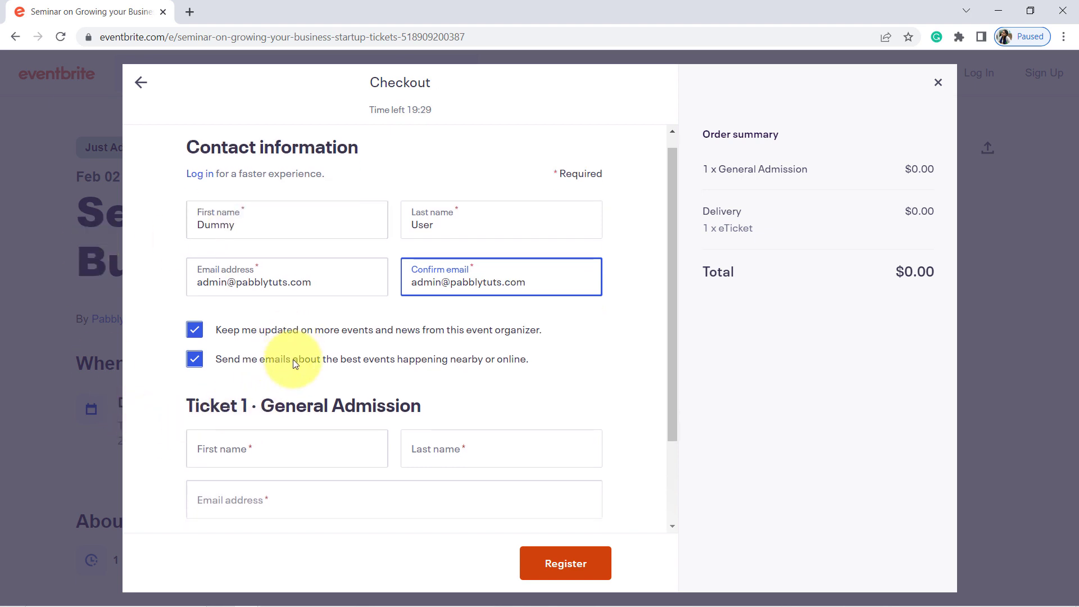
- Fill in the ticket holder's name and e-mail, accept the terms and register
click(255, 394)
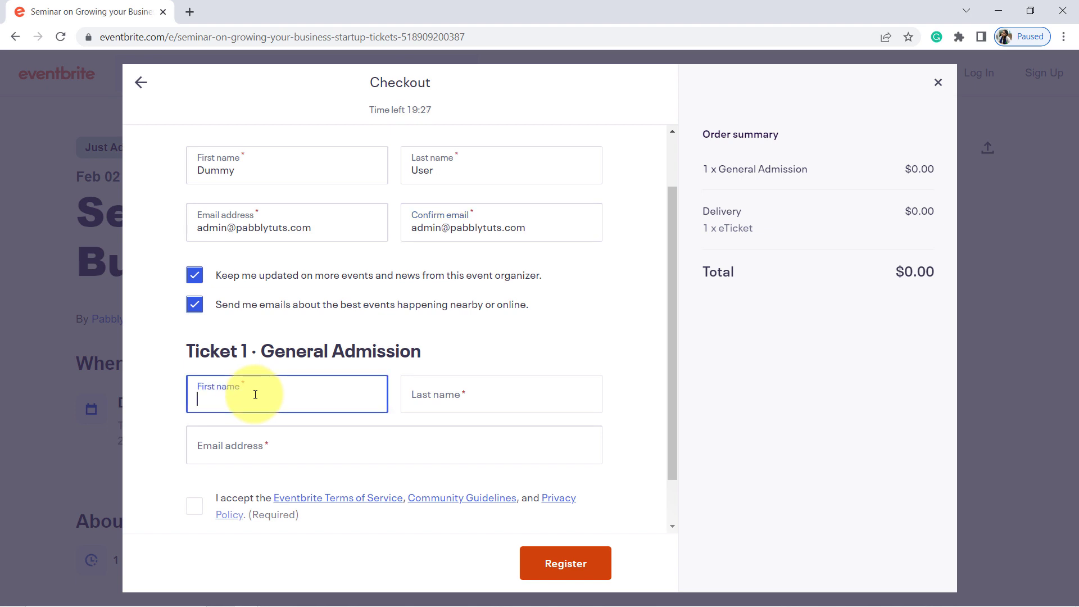
key(Tab)
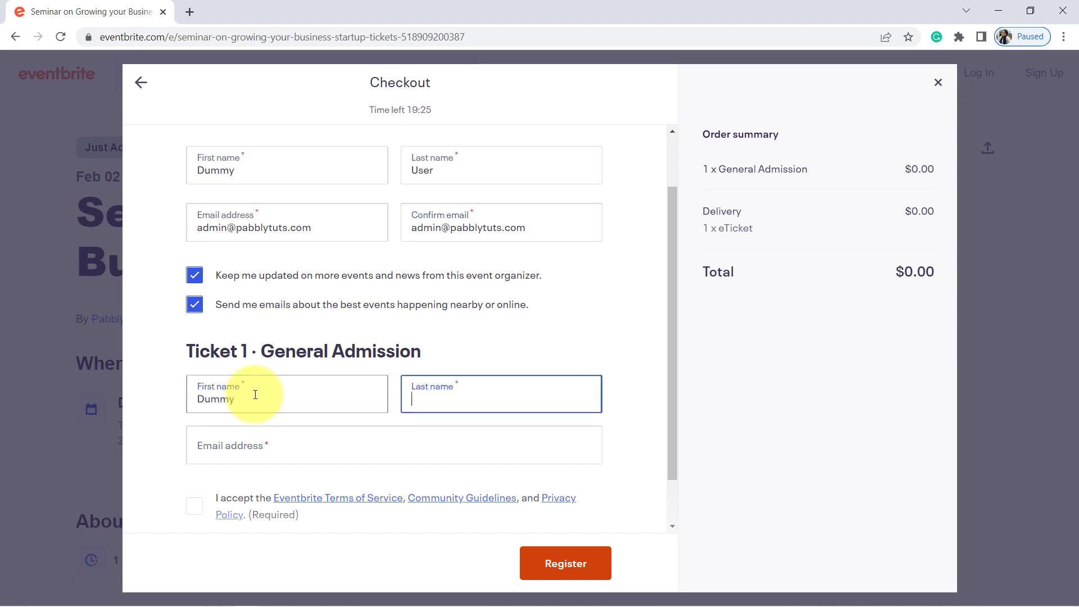
key(Tab)
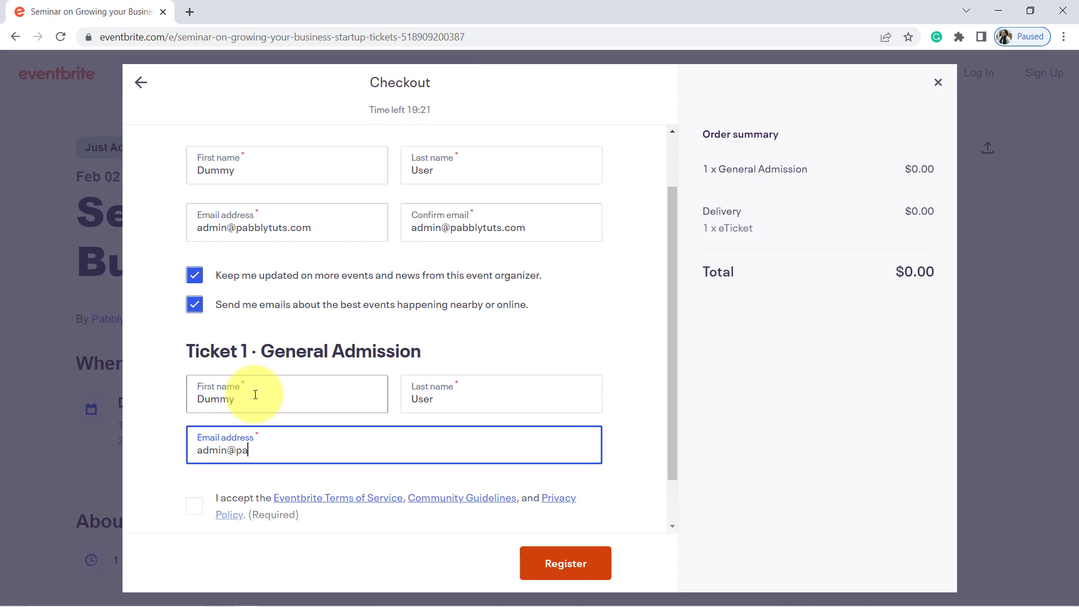
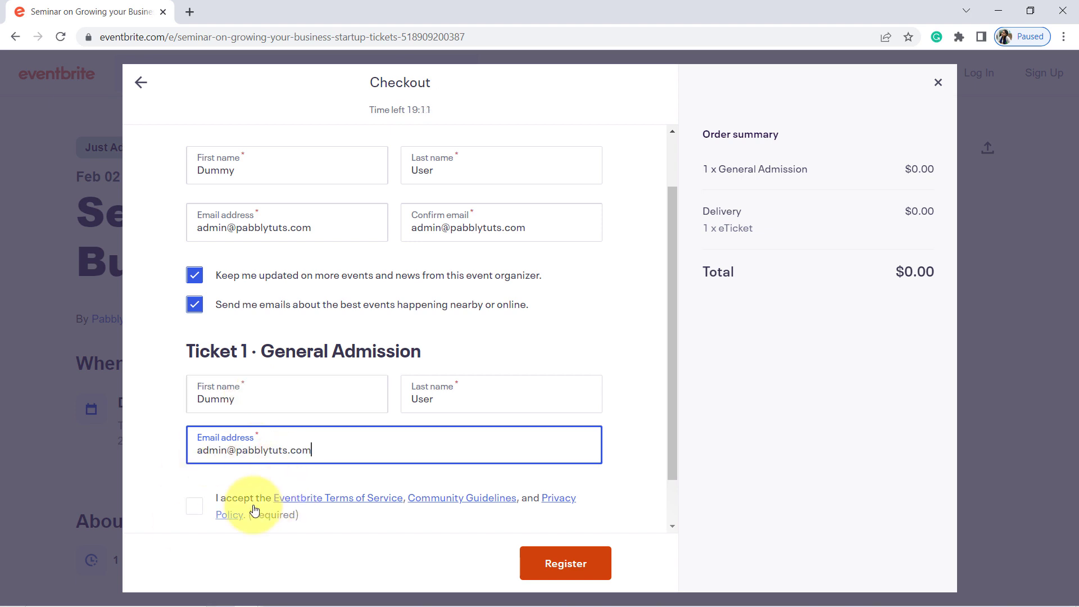
click(193, 511)
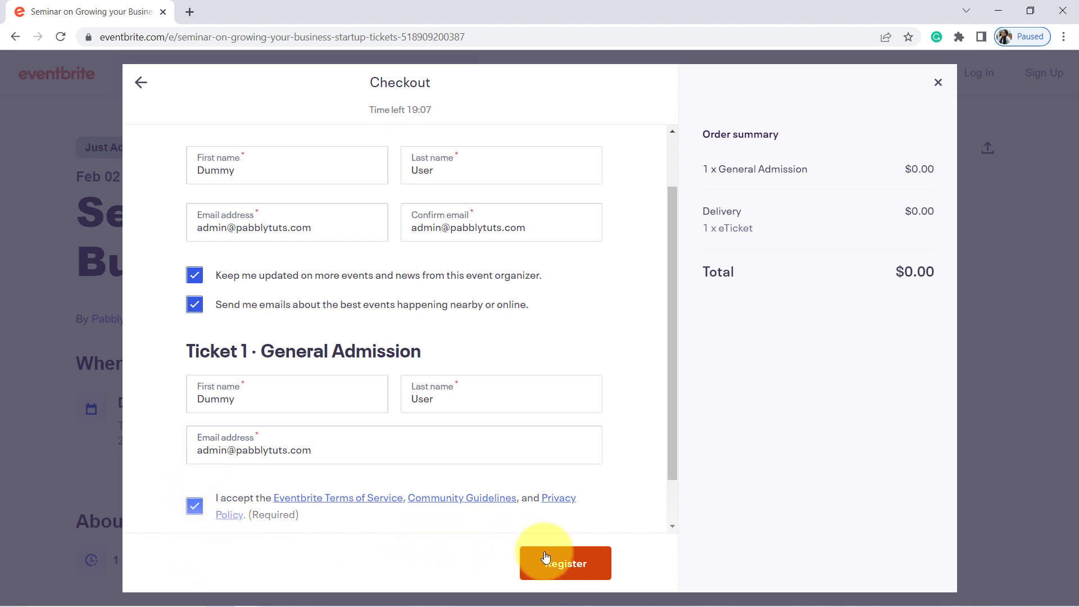
click(563, 568)
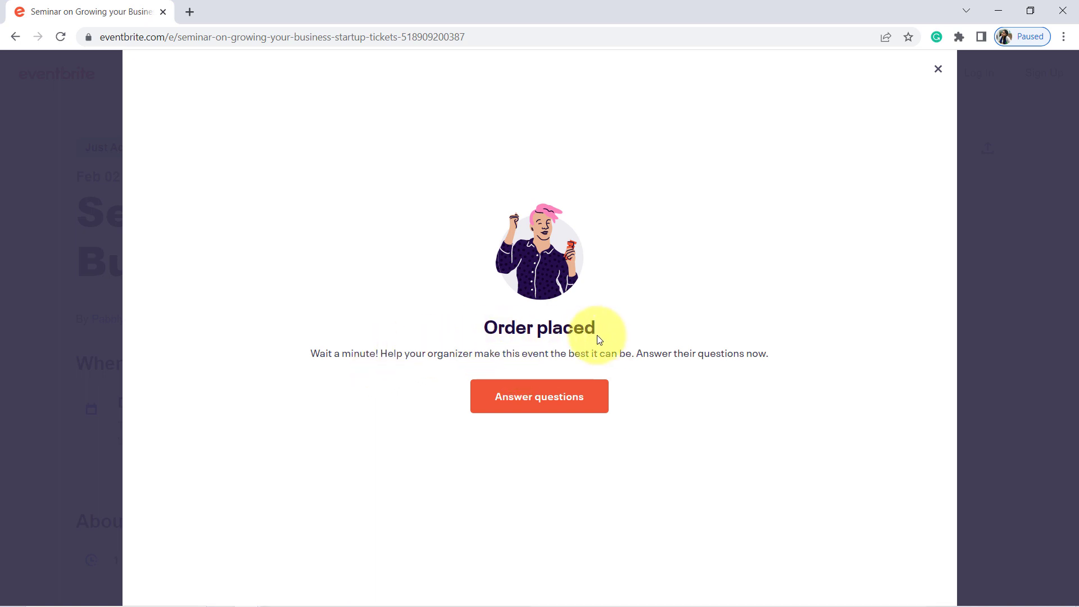
- Leave the Order placed screen and return to the Pabbly Connect workflow
mouse_move(232, 603)
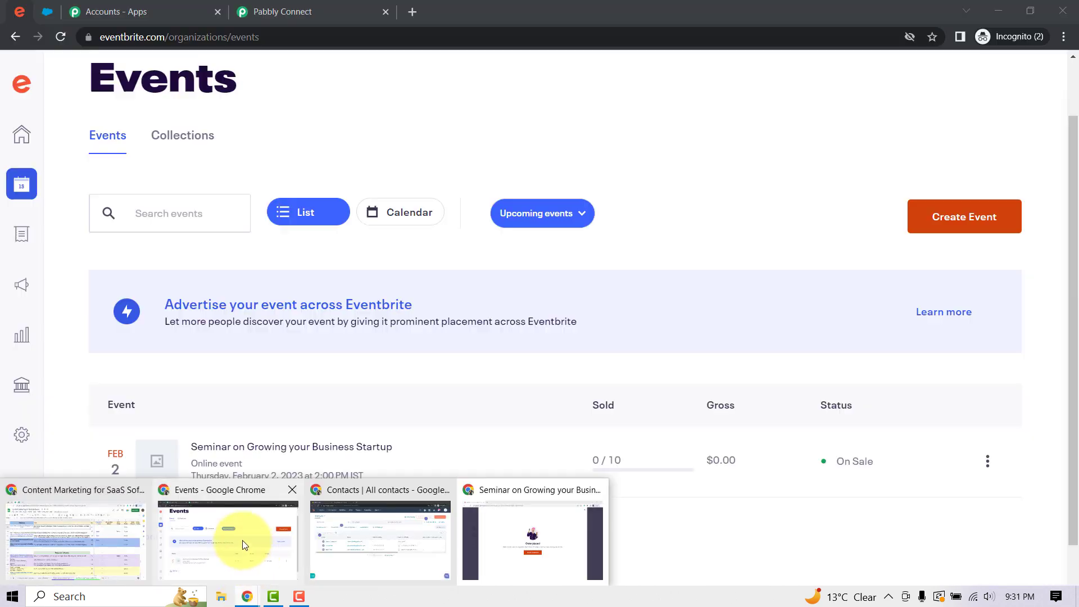
click(242, 541)
click(248, 7)
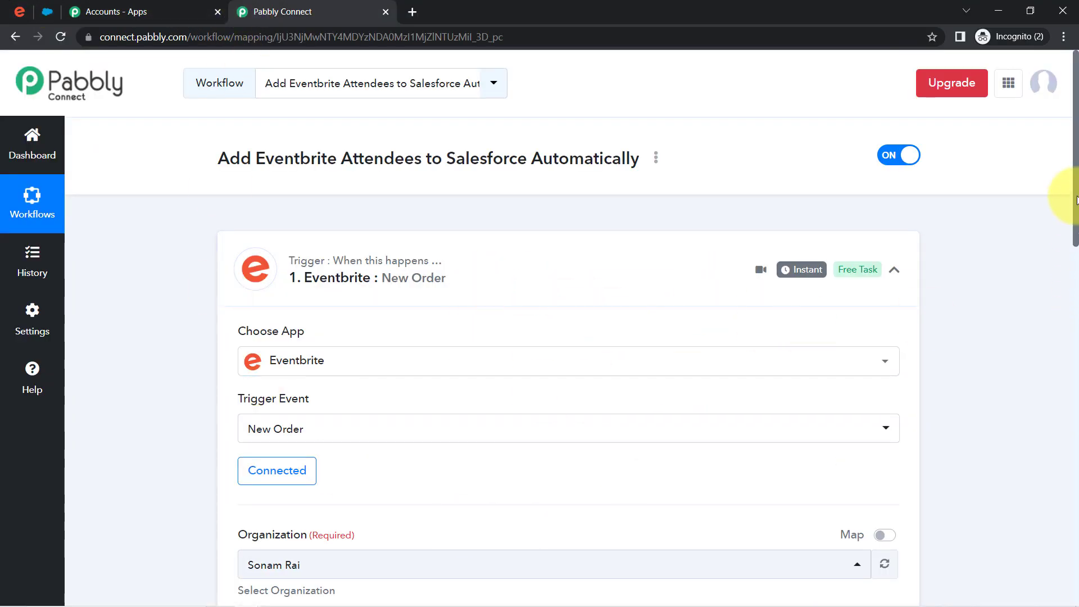
- Review the response fields Config Webhook Id, User Id, Endpoint Url, Action and Api Url
drag(1073, 211, 1068, 404)
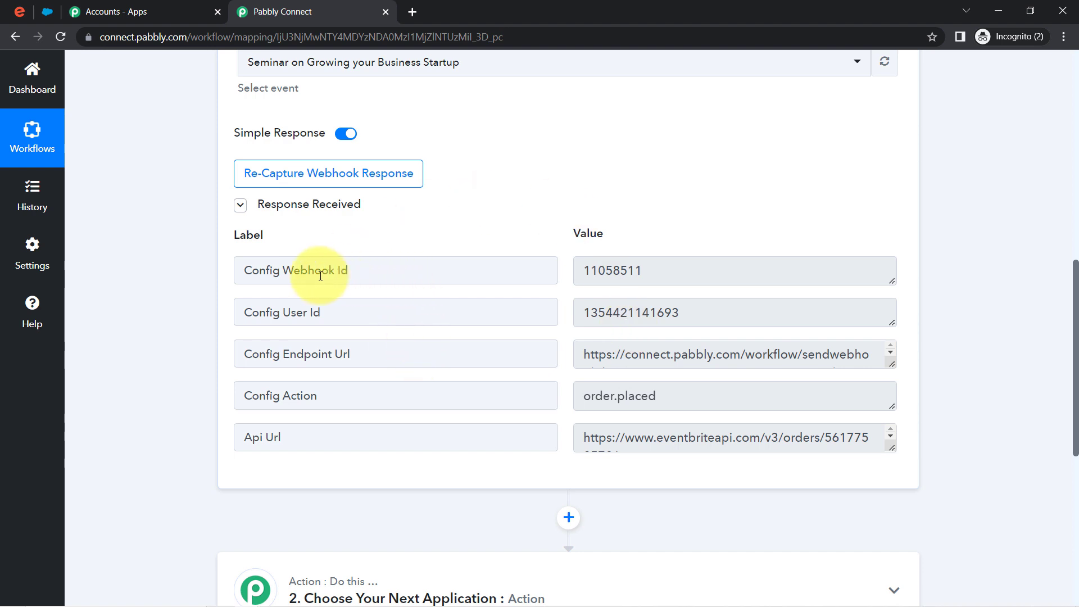
drag(308, 271, 441, 275)
drag(266, 321, 405, 324)
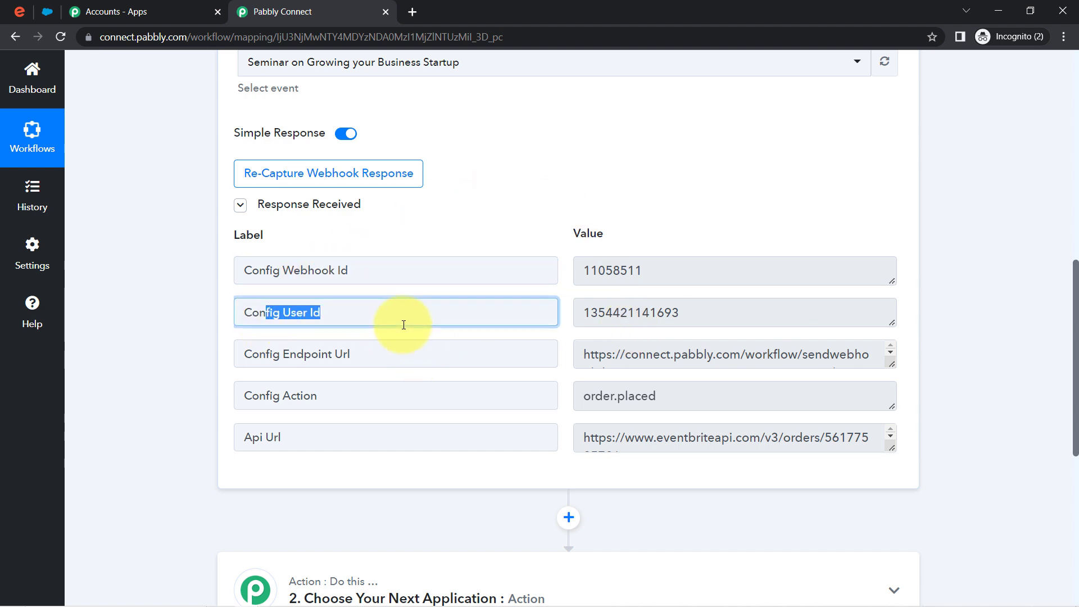
drag(330, 351, 371, 355)
drag(260, 396, 421, 397)
drag(299, 437, 168, 403)
click(168, 400)
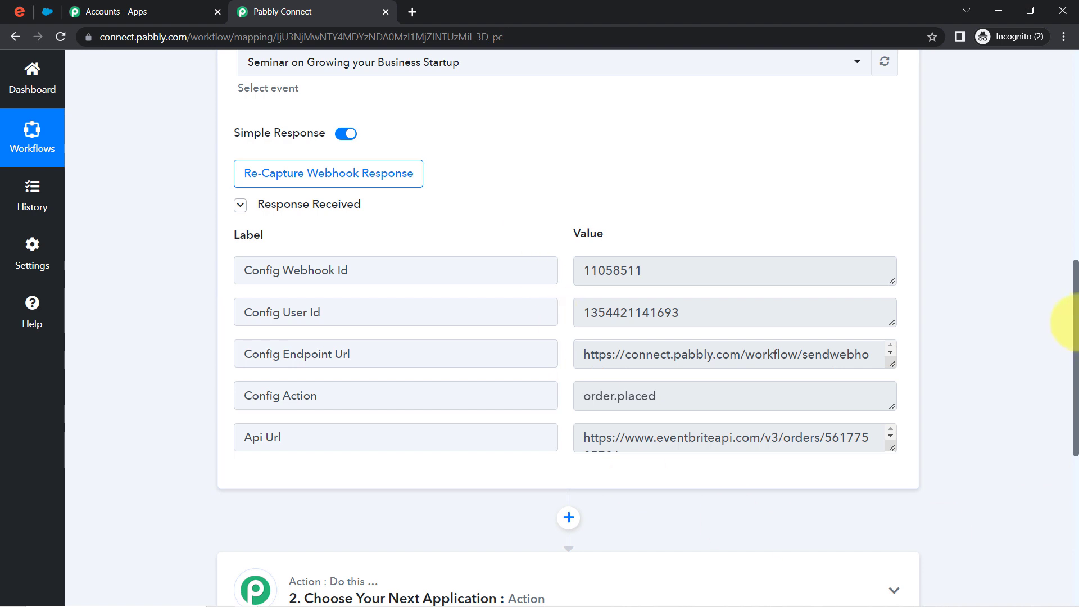
- Enlarge the Api Url box to show the full URL and select its order id
drag(1075, 322, 1075, 371)
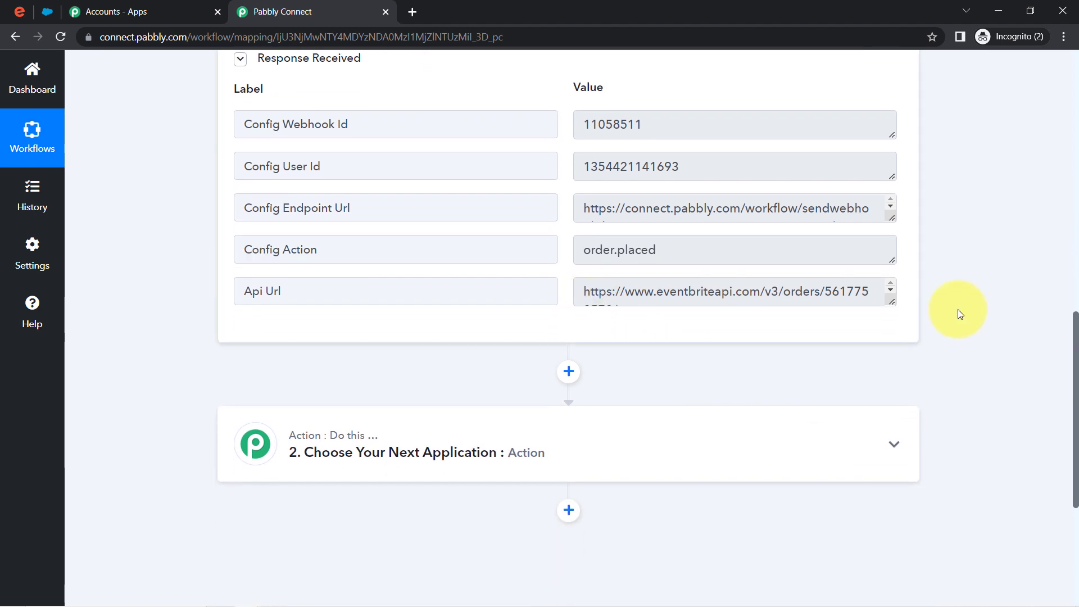
click(889, 303)
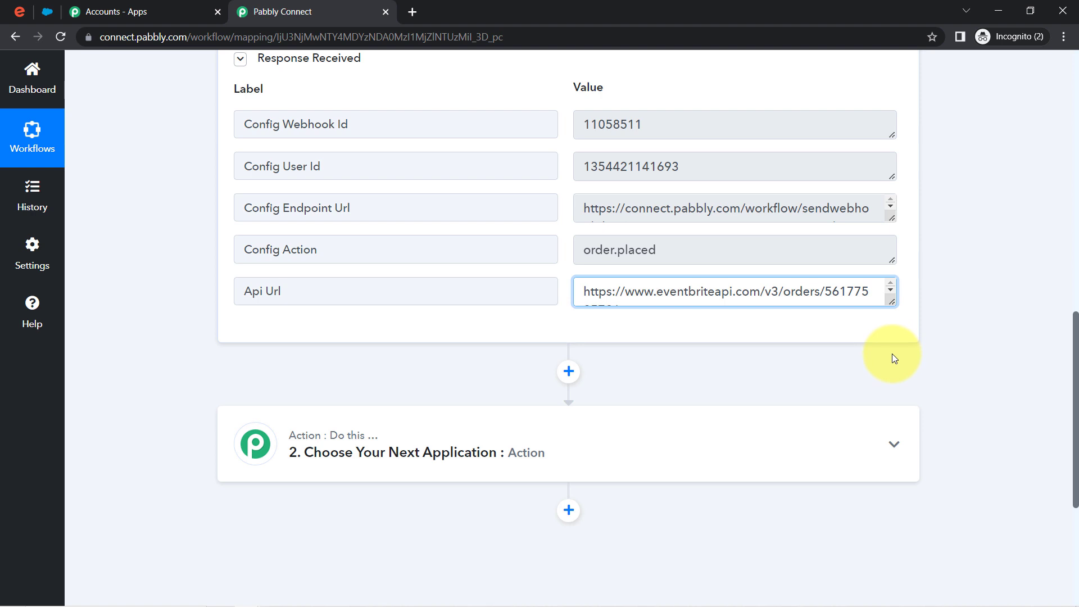
drag(891, 299, 892, 362)
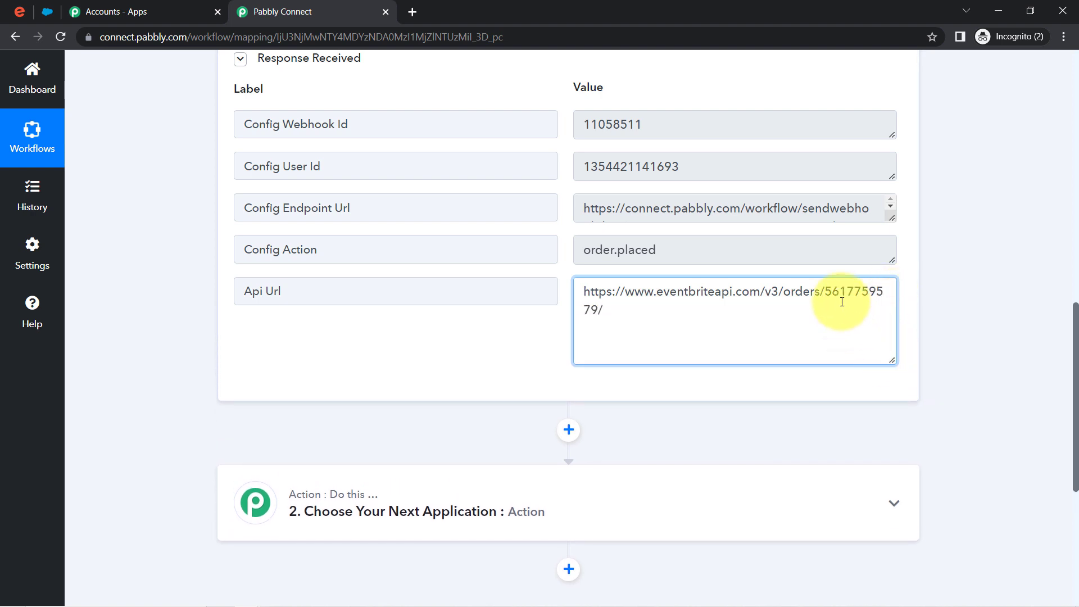
drag(827, 299, 588, 311)
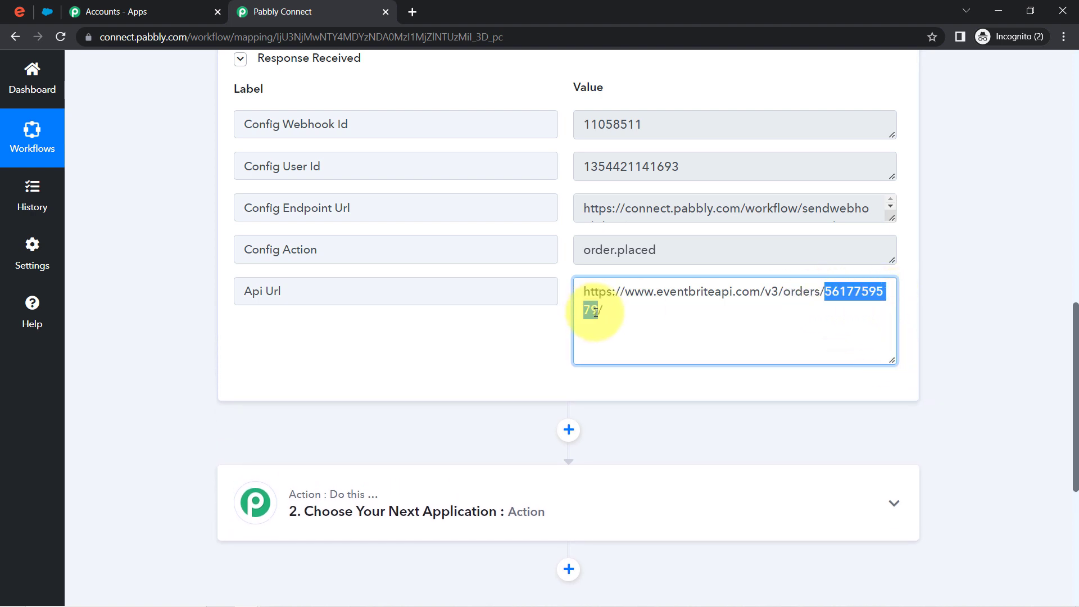
scroll(1067, 422, down, 3)
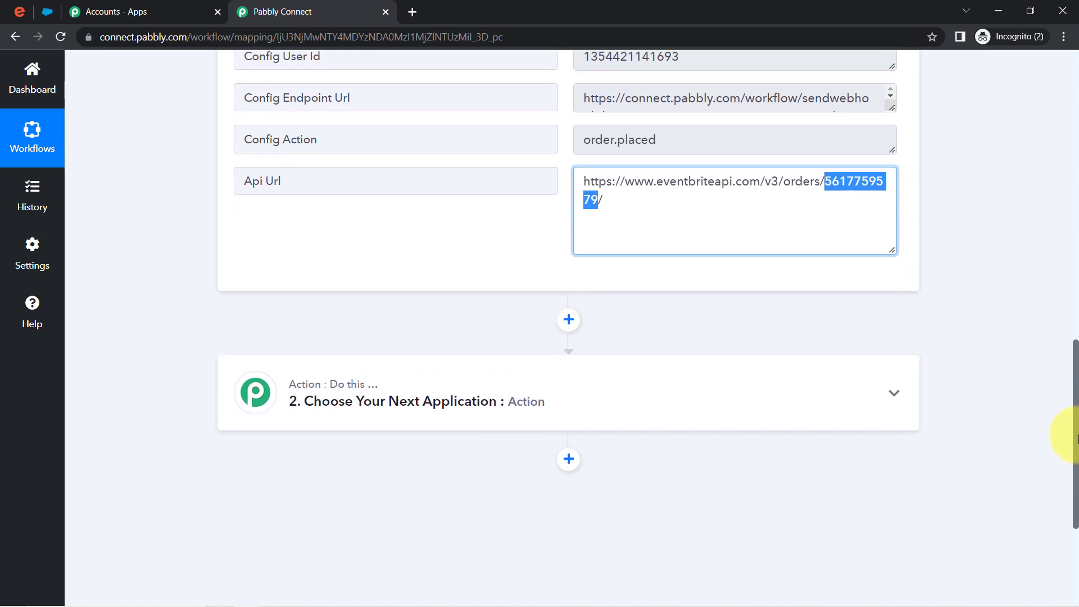
- Set the empty second step to Eventbrite's Get Attendee by Order Id action
click(588, 371)
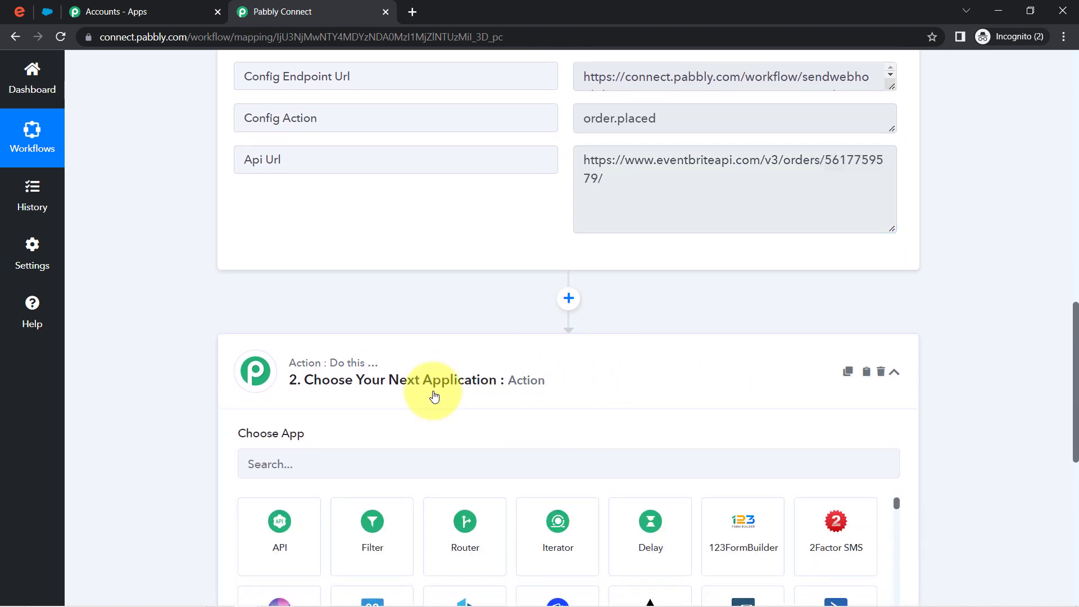
click(352, 453)
text(event)
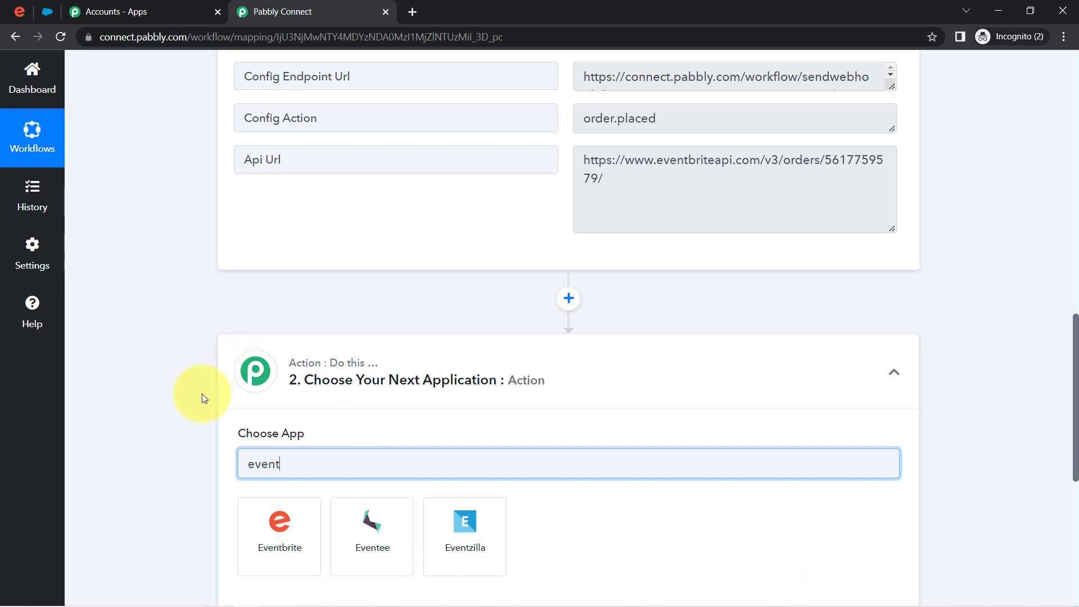
click(280, 531)
click(284, 537)
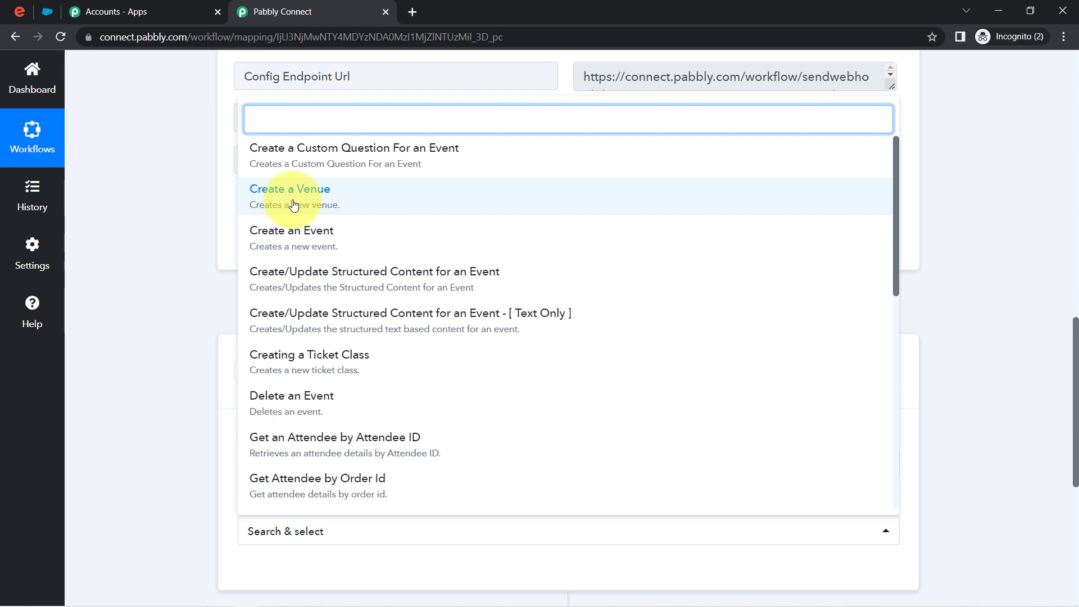
text(get)
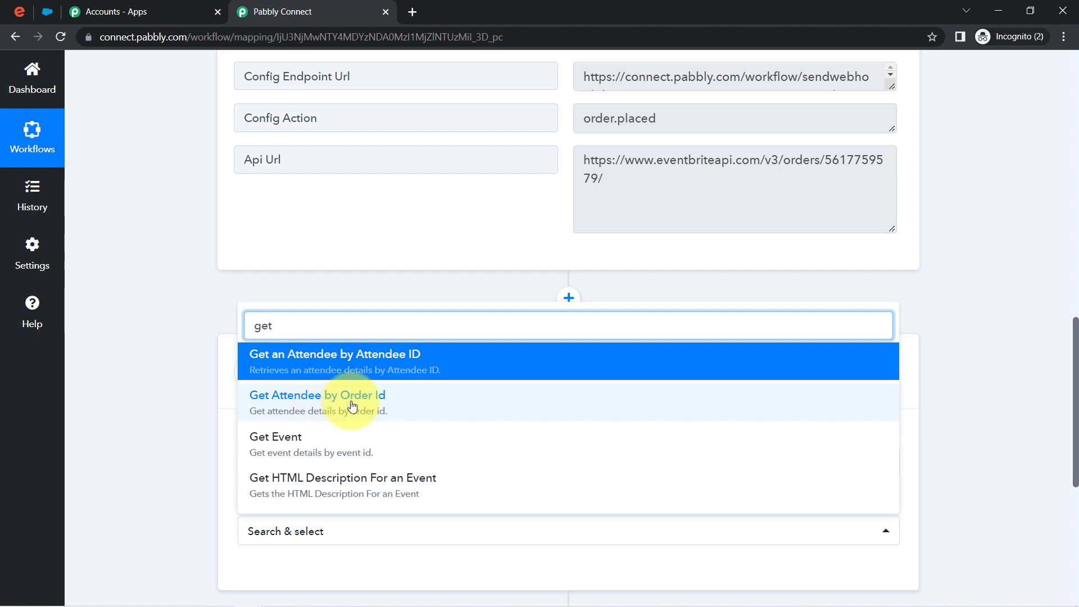
click(324, 408)
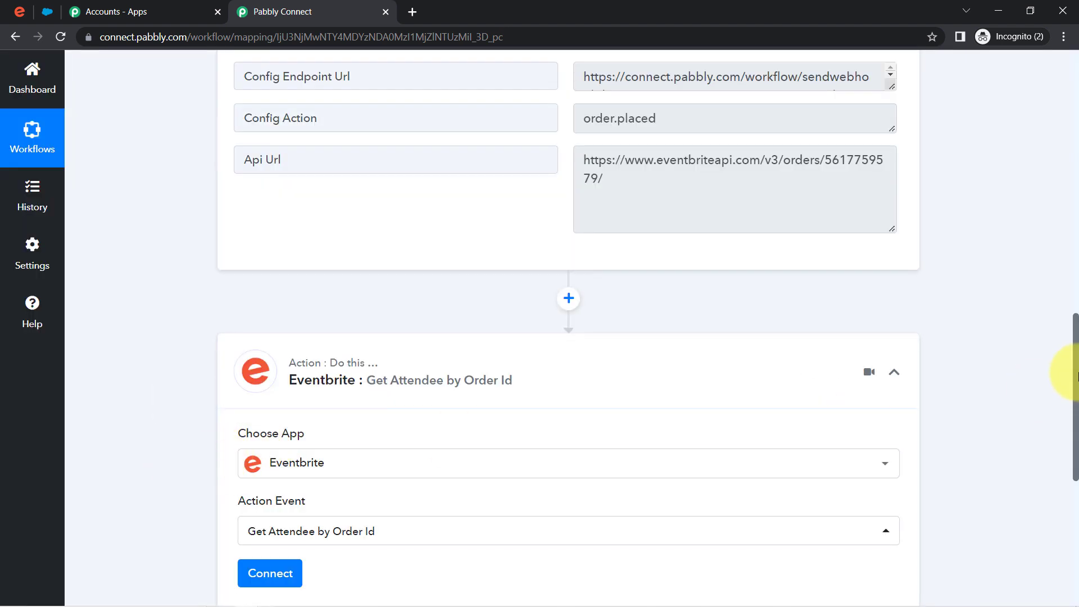
- Connect the step to the existing Eventbrite account and save the connection
scroll(1075, 347, down, 5)
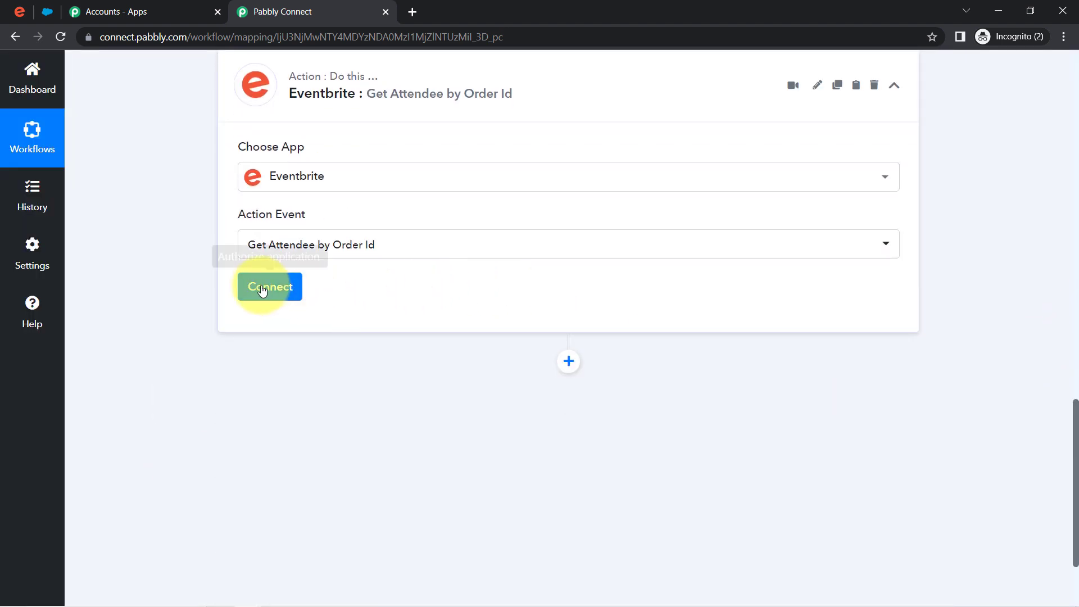
click(262, 290)
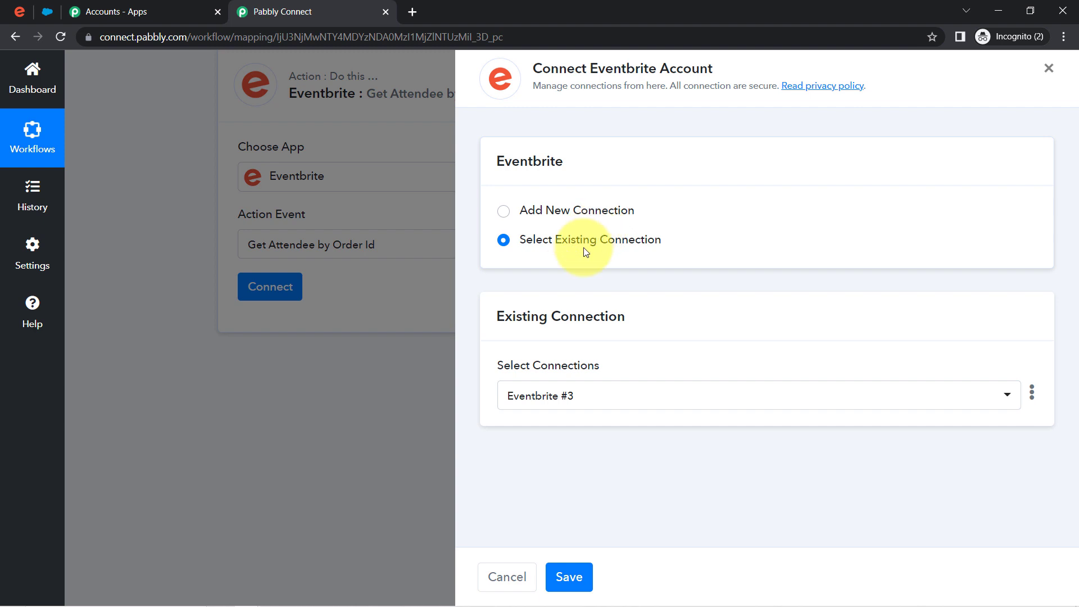
click(566, 575)
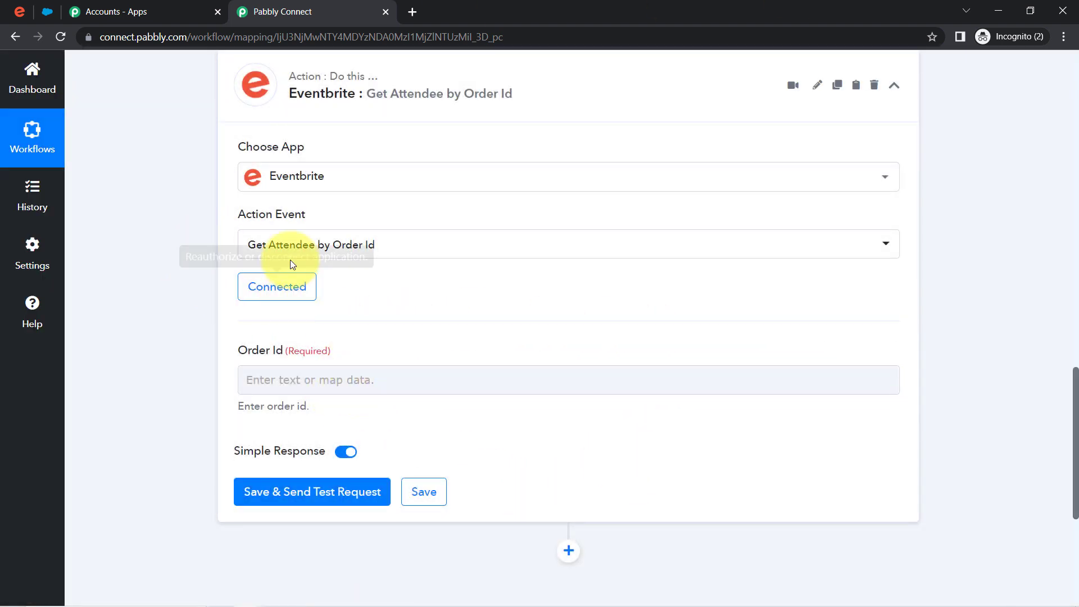
- Check the required Order Id field and its list of previous-step data
drag(252, 353, 270, 385)
click(270, 381)
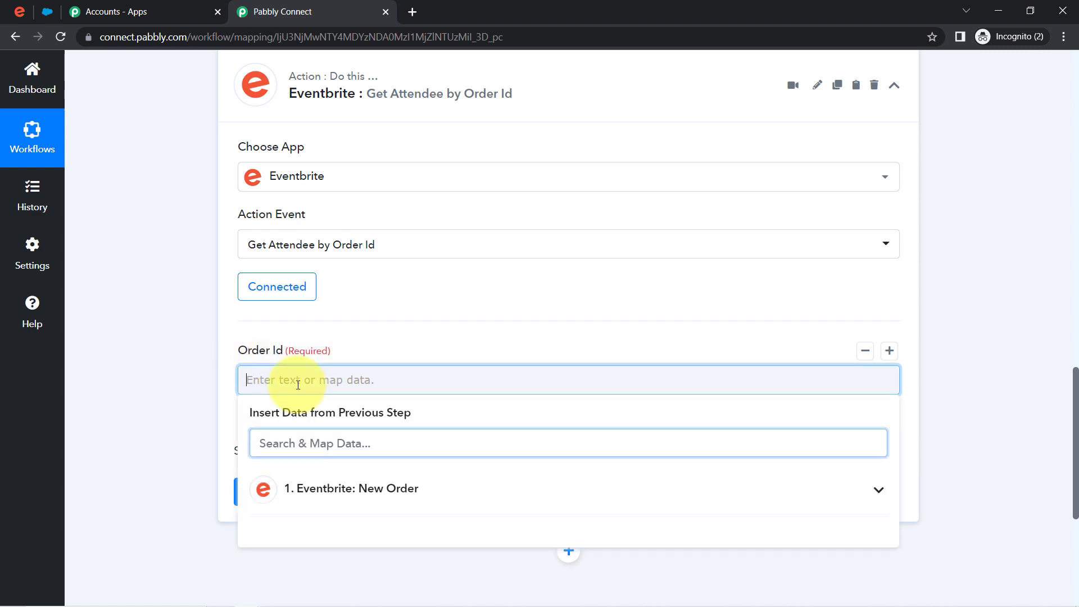
click(168, 415)
- Locate the order id in the trigger's Api Url, then insert a step before the Eventbrite action
drag(1077, 453, 1062, 362)
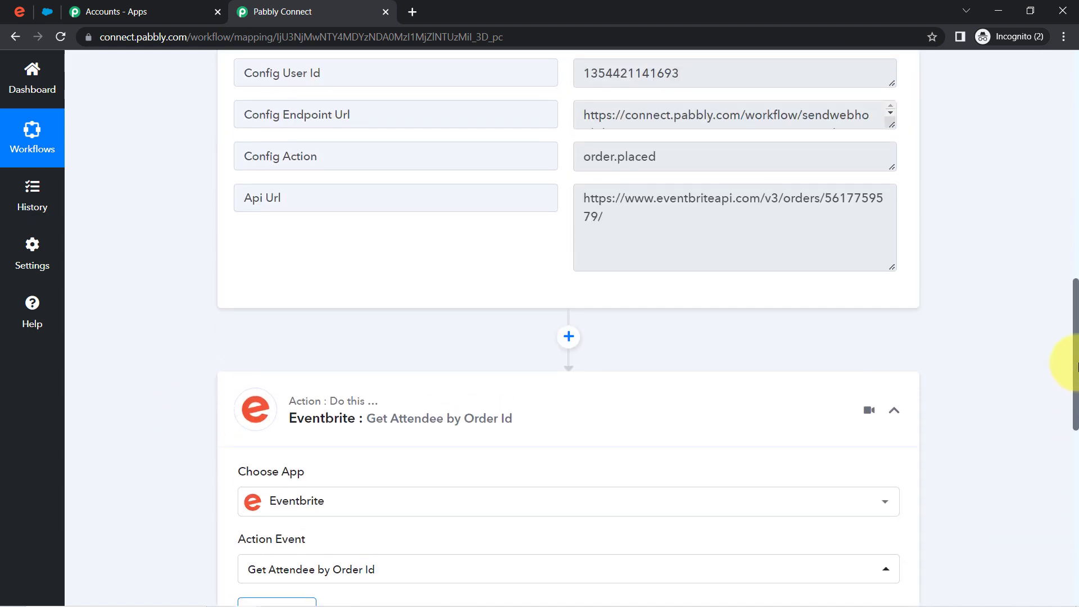
drag(824, 202, 808, 202)
click(600, 203)
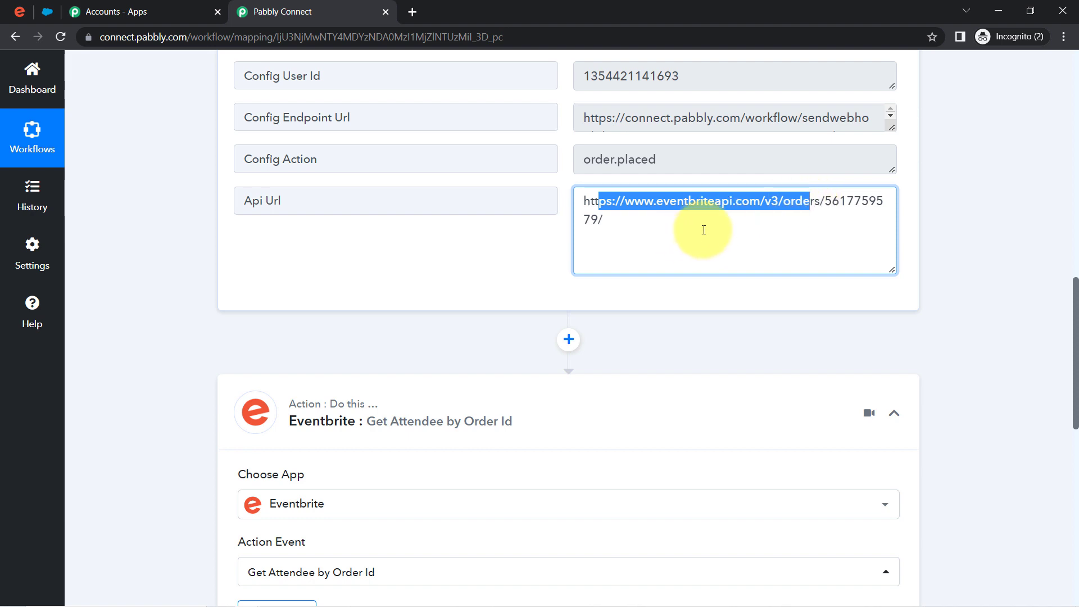
click(569, 337)
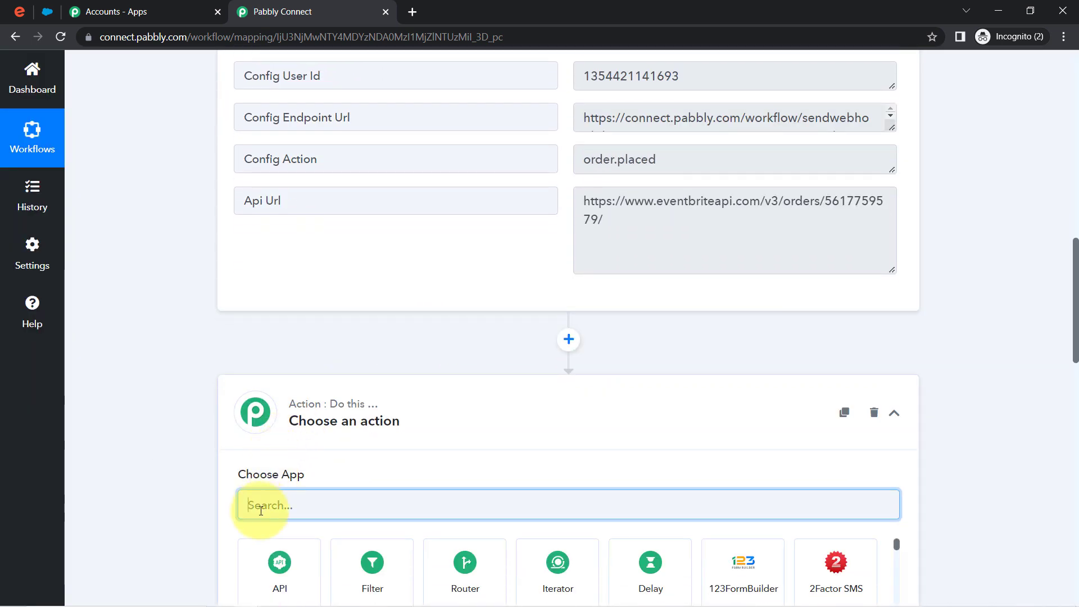
- Make the new step a Text Formatter by Pabbly Text Parser action and connect it
mouse_move(280, 482)
text(text f)
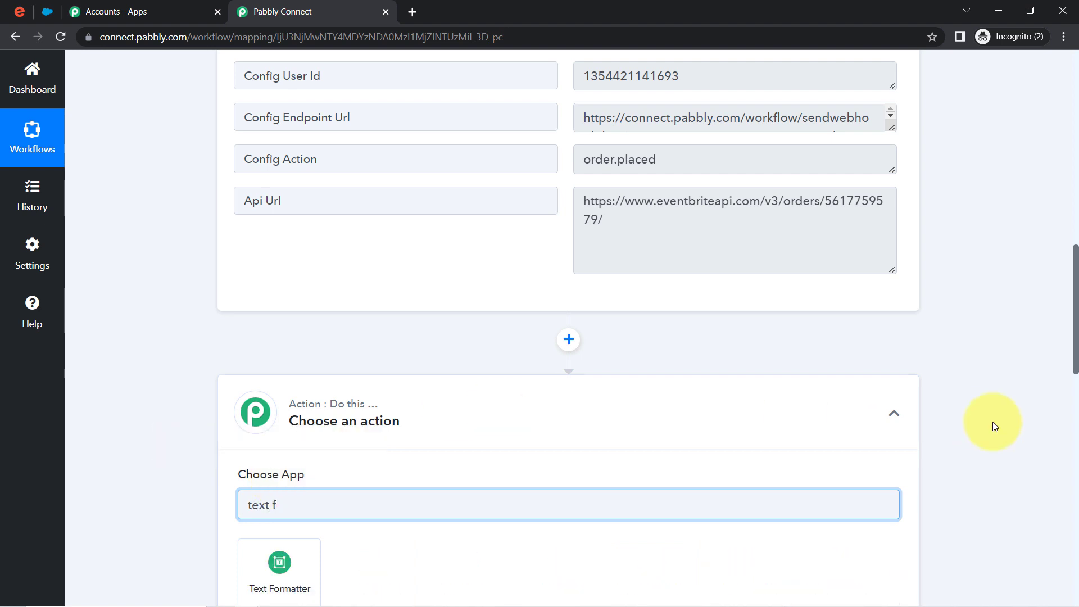
click(300, 581)
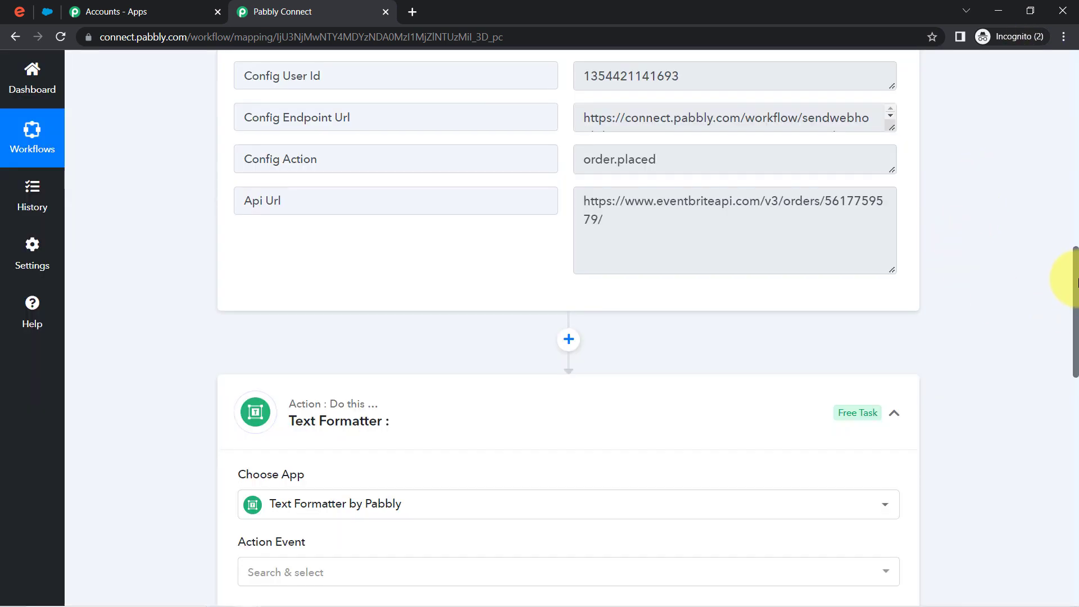
drag(1076, 281, 1062, 357)
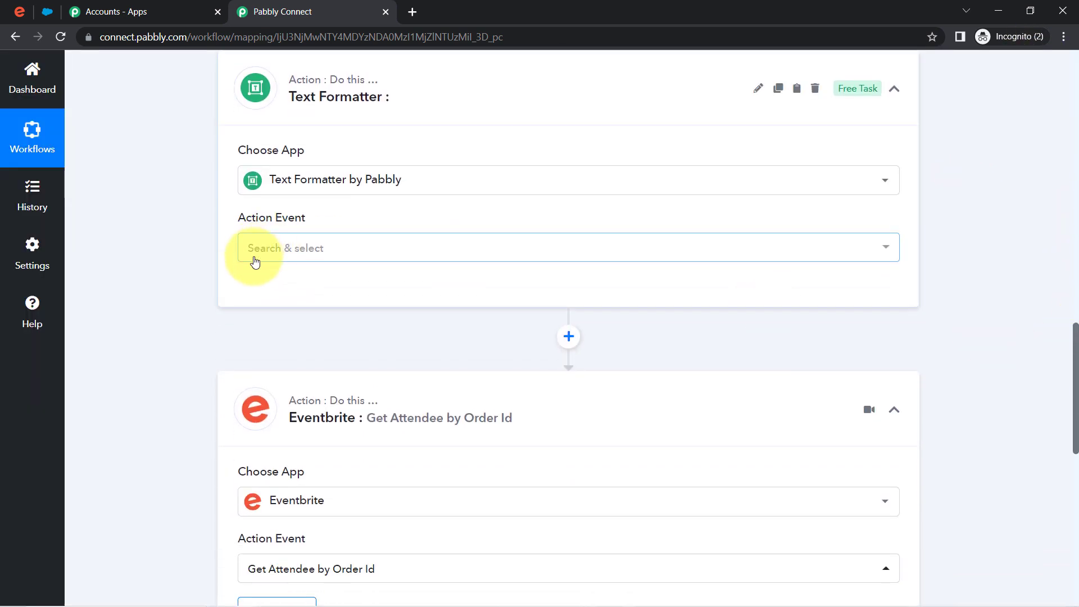
click(254, 261)
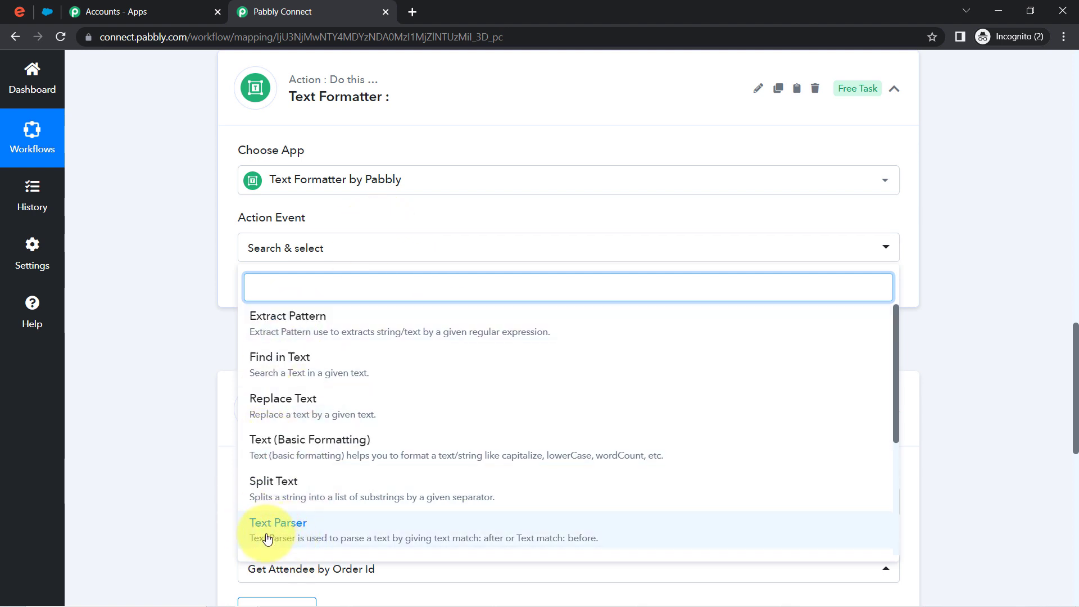
click(286, 531)
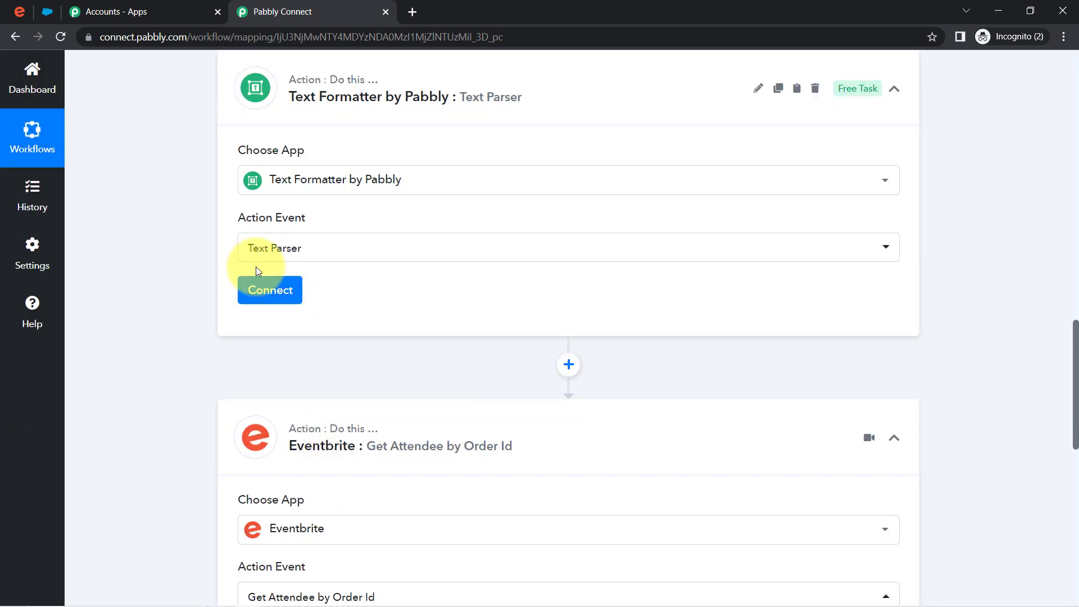
click(261, 283)
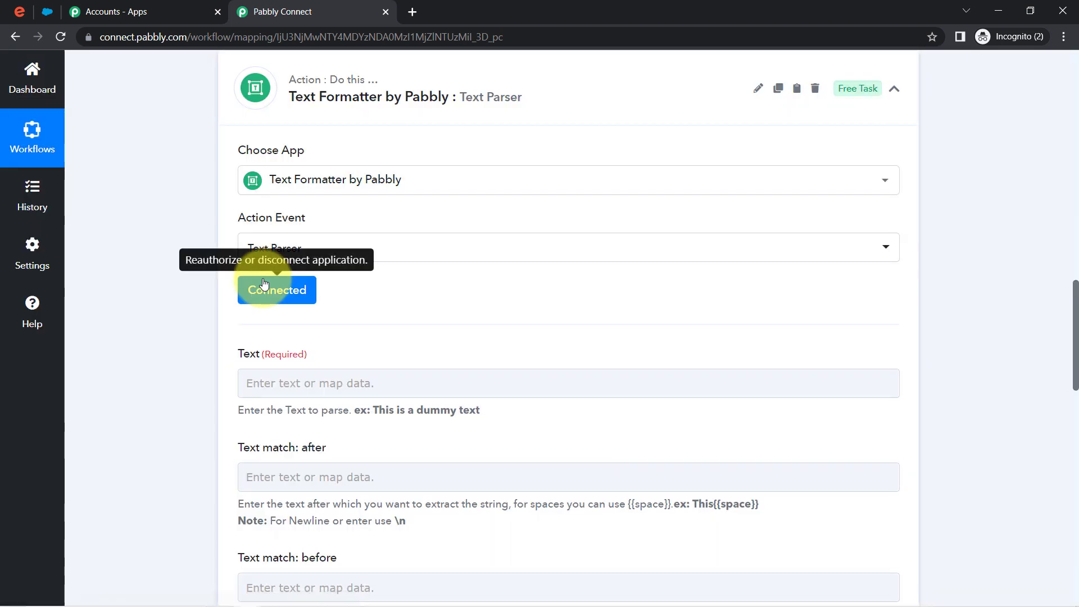
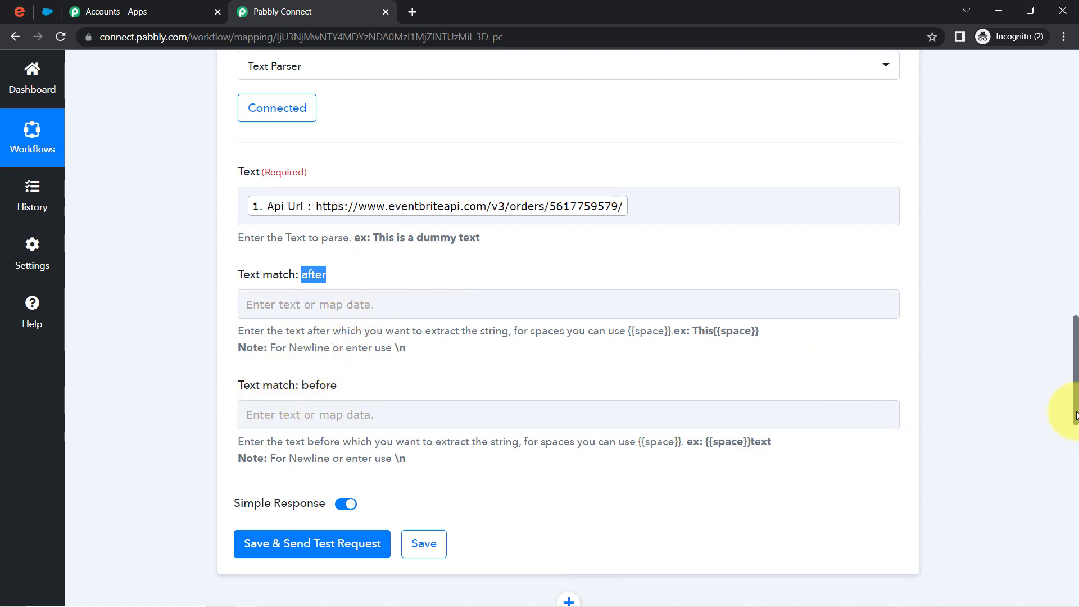
- Copy the Api Url prefix ending in 'orders/' into the Text Parser's Text match: after field
drag(1075, 416, 1075, 320)
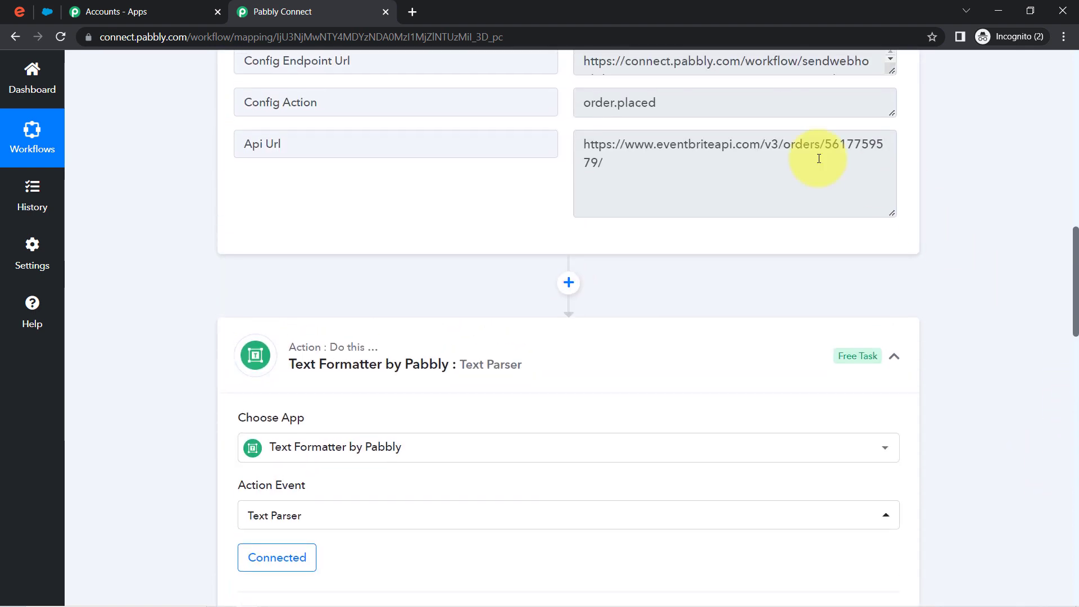
double_click(836, 144)
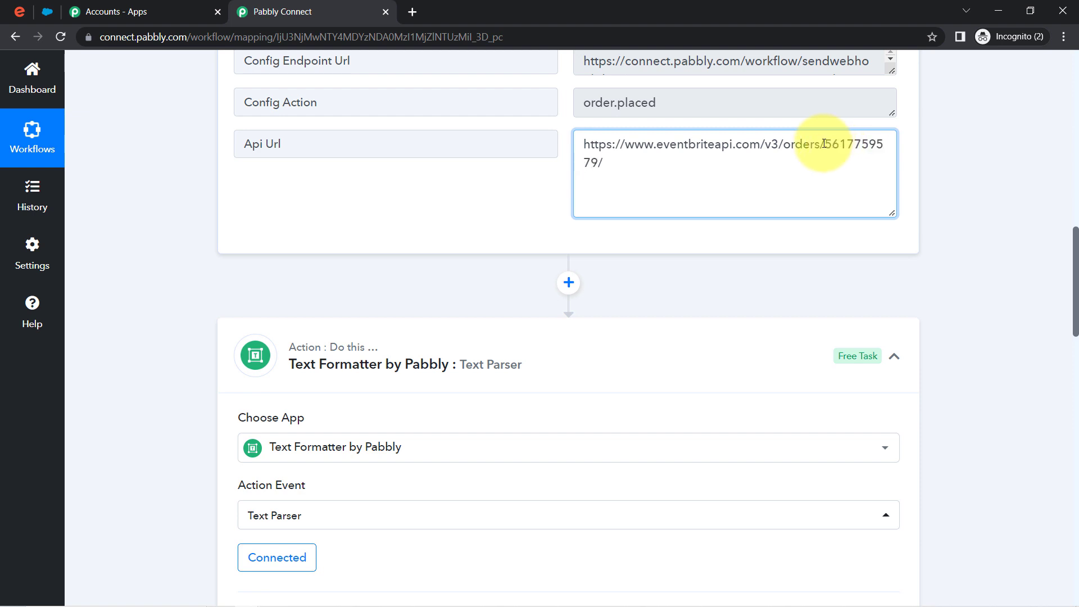
drag(811, 145, 555, 141)
key(ctrl+c)
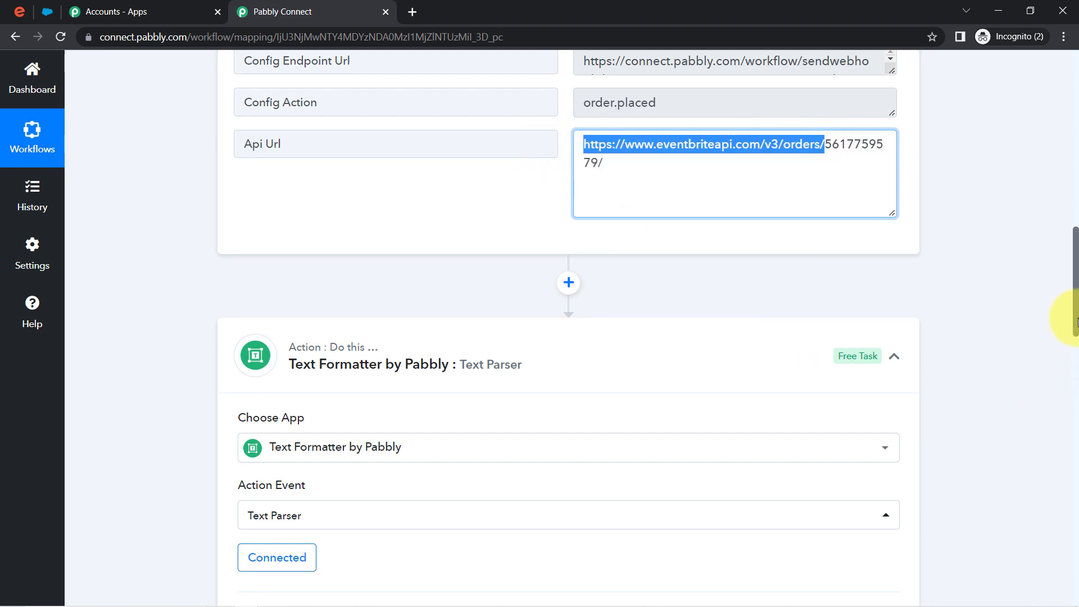
drag(1074, 320, 1075, 388)
click(387, 377)
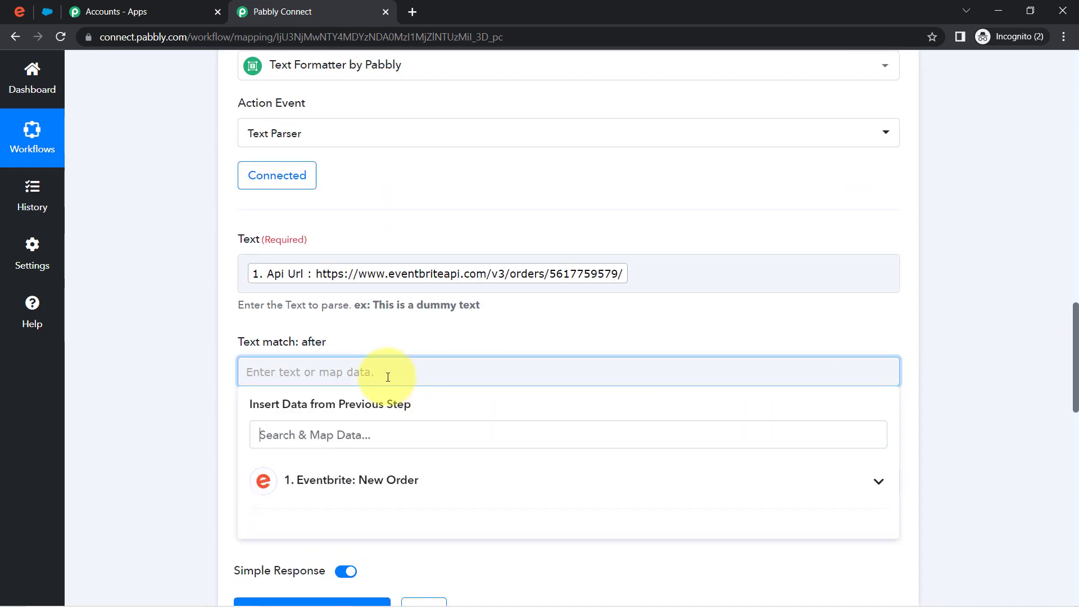
key(ctrl+v)
click(177, 394)
drag(1066, 301, 1067, 234)
drag(600, 257, 593, 261)
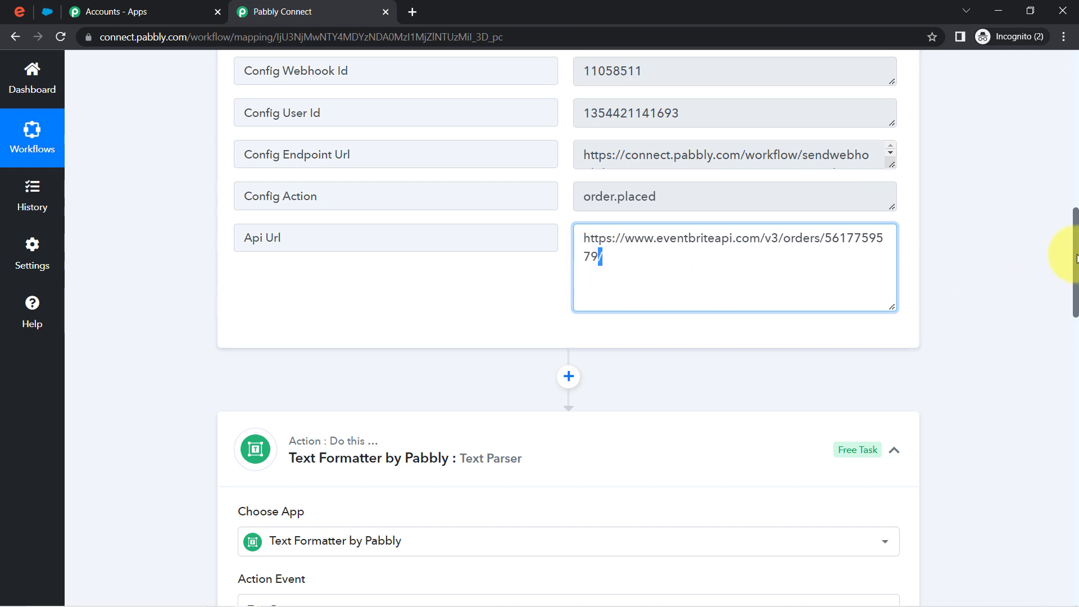
drag(1076, 258, 1065, 405)
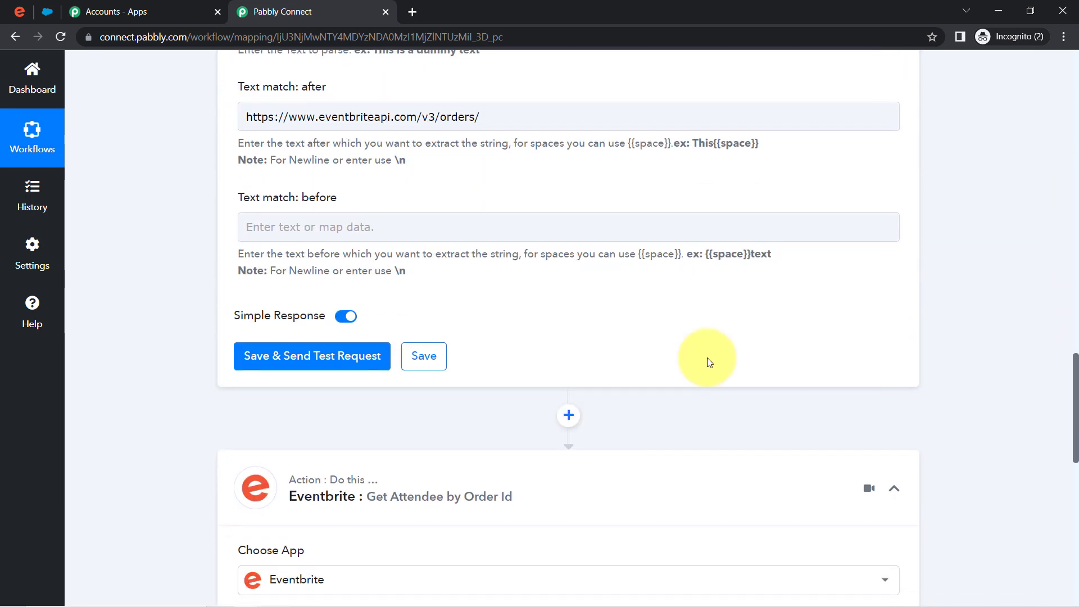
click(409, 228)
text(/)
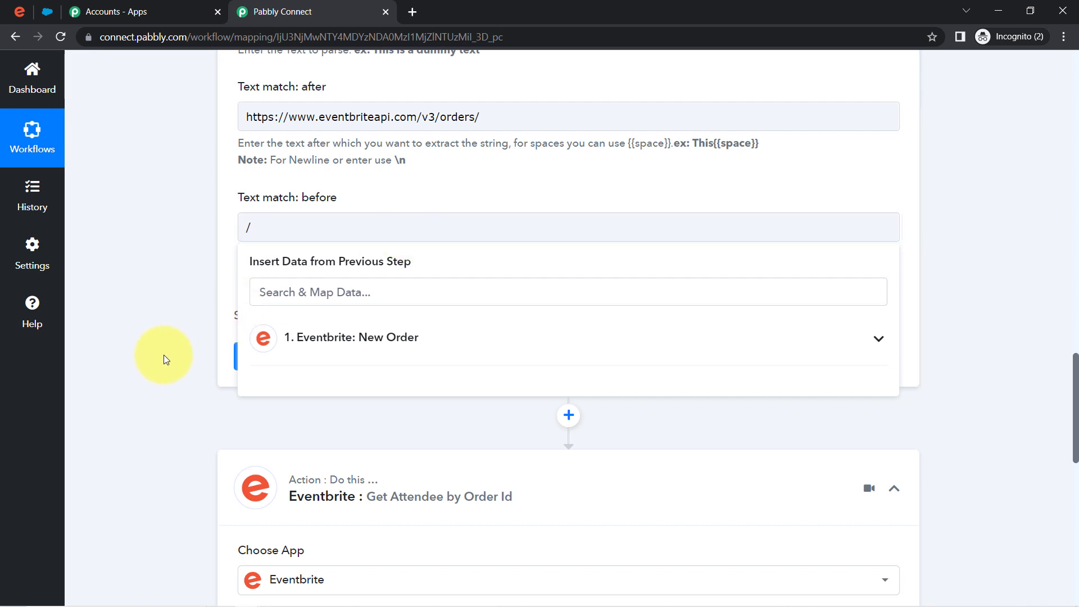
click(164, 355)
click(269, 354)
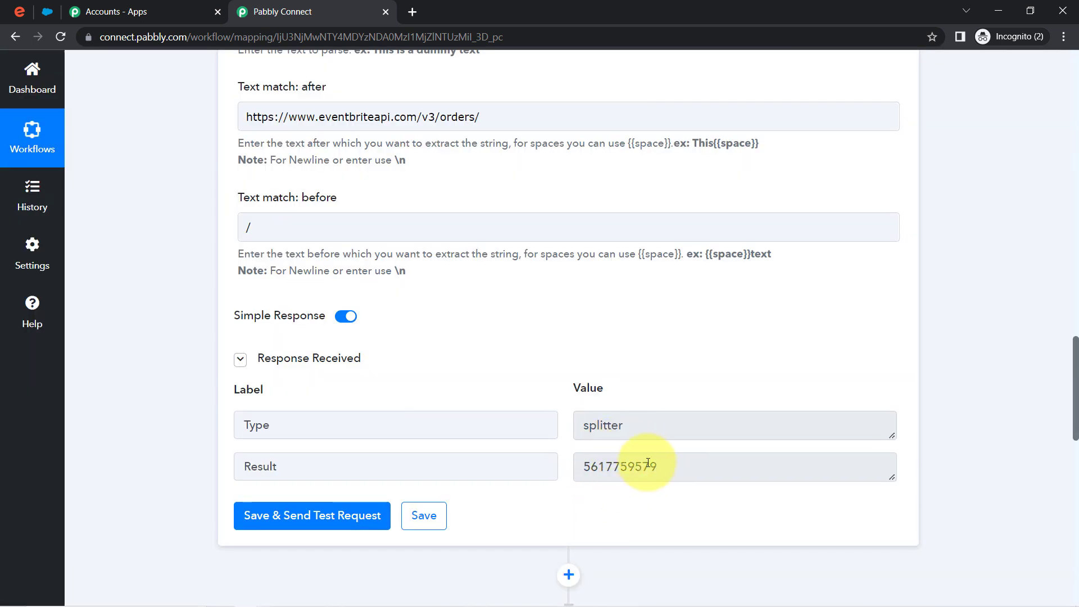
double_click(618, 463)
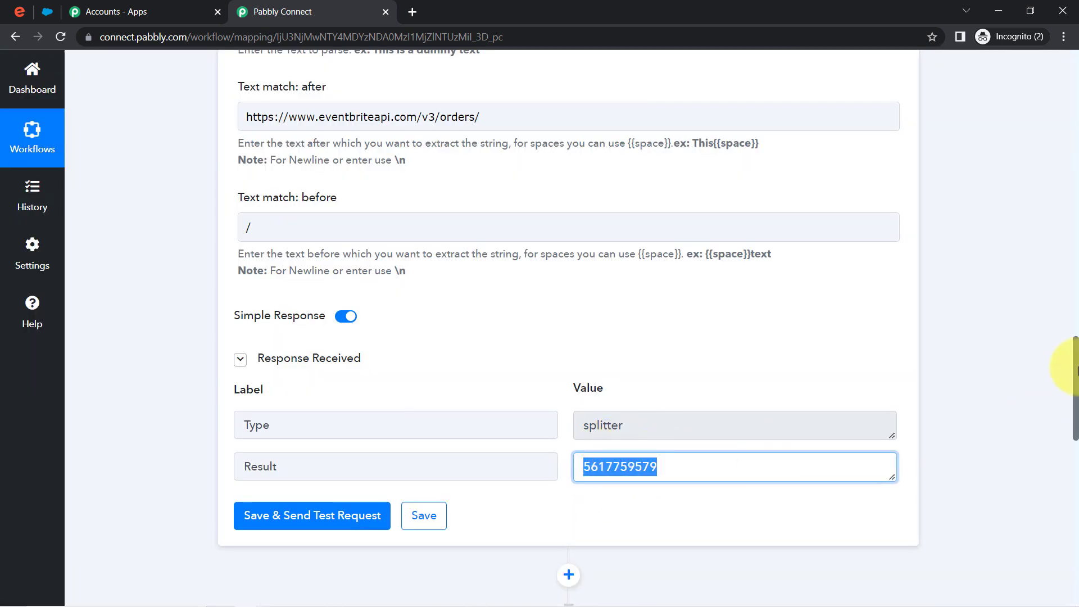
drag(1076, 378, 1061, 506)
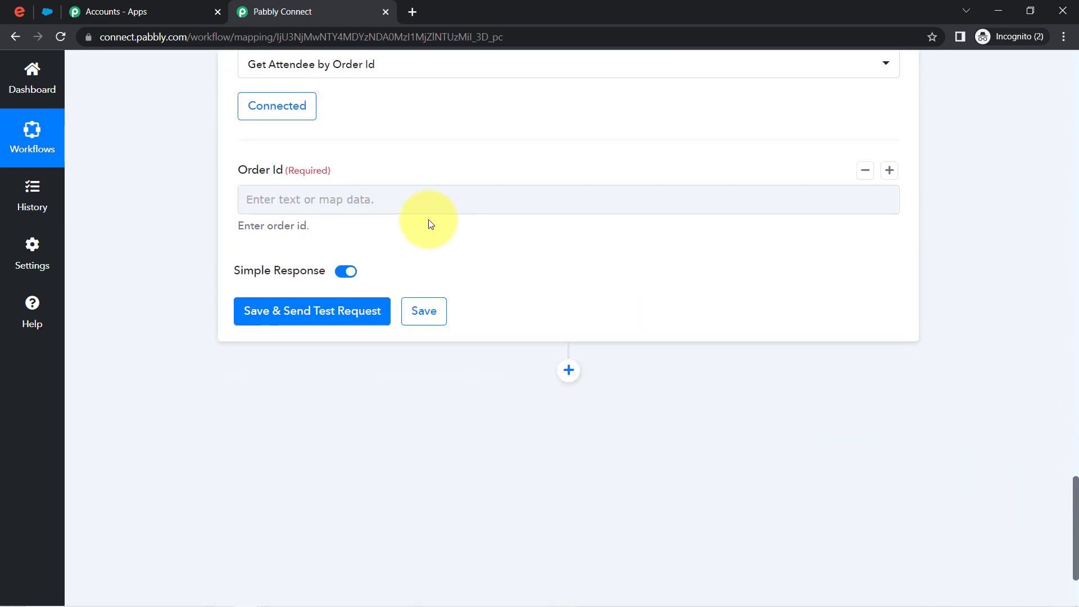
click(374, 202)
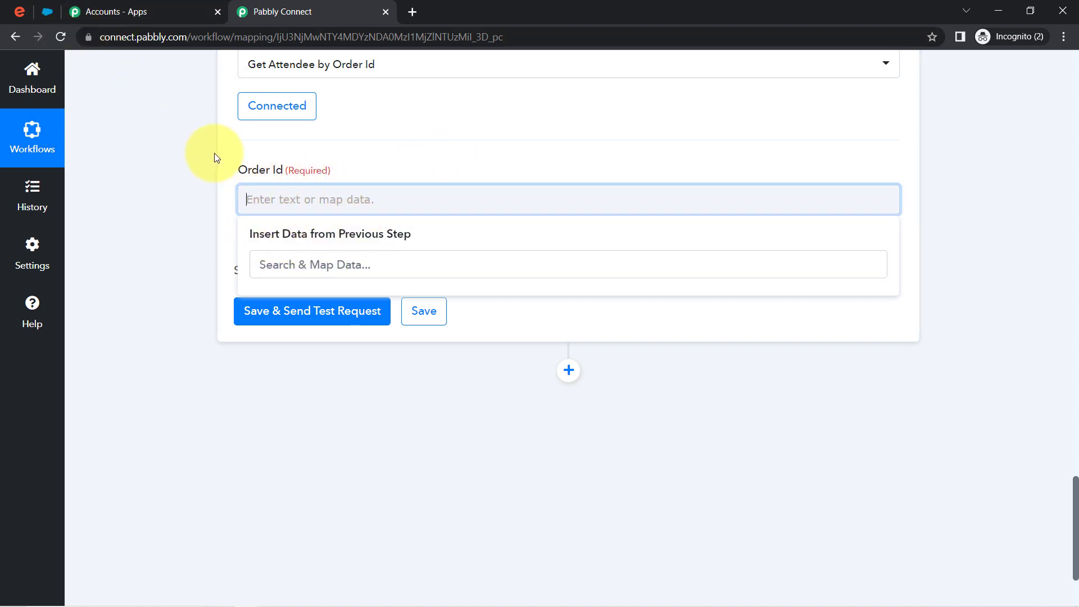
click(286, 192)
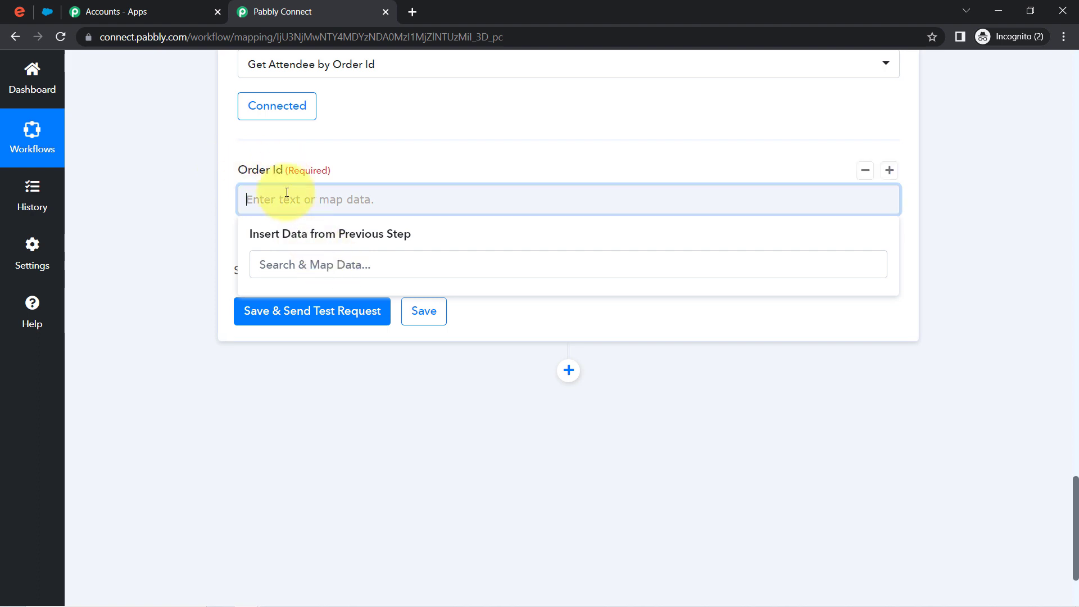
text(1)
click(198, 236)
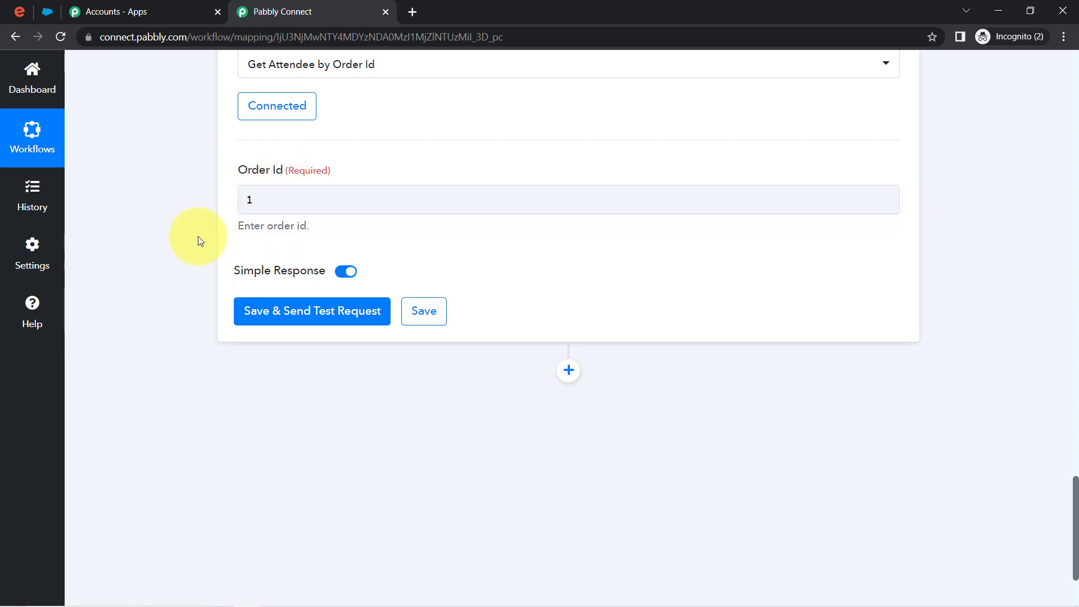
click(416, 312)
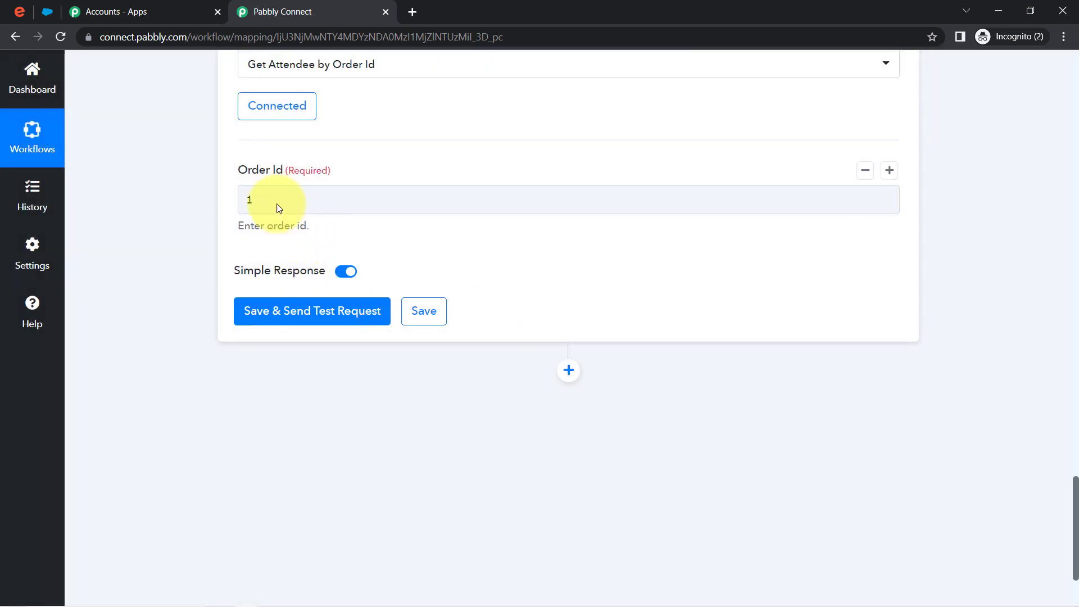
click(274, 199)
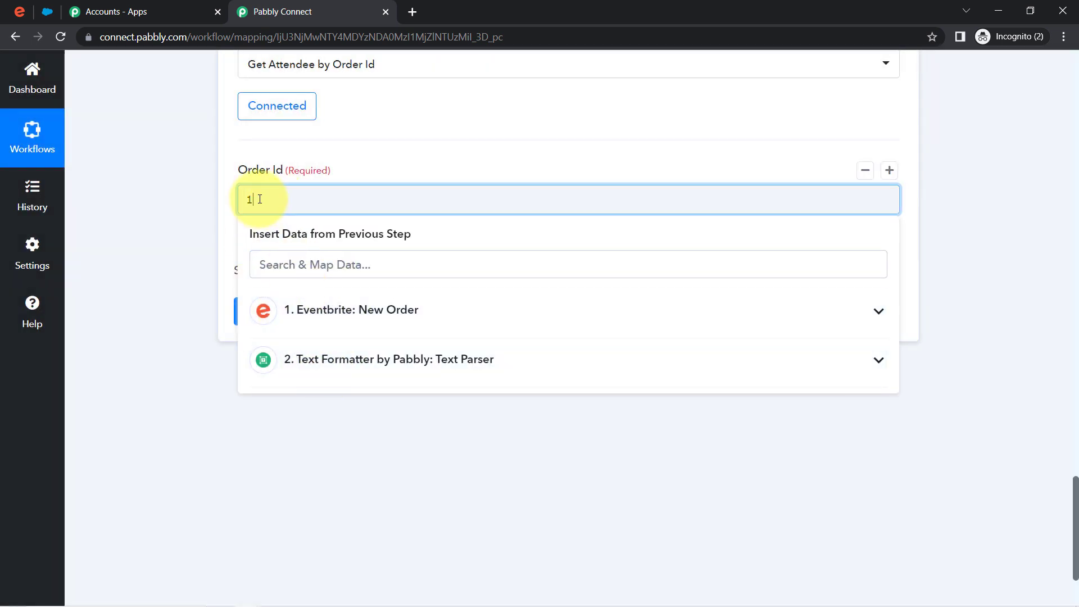
click(344, 362)
click(347, 443)
click(193, 289)
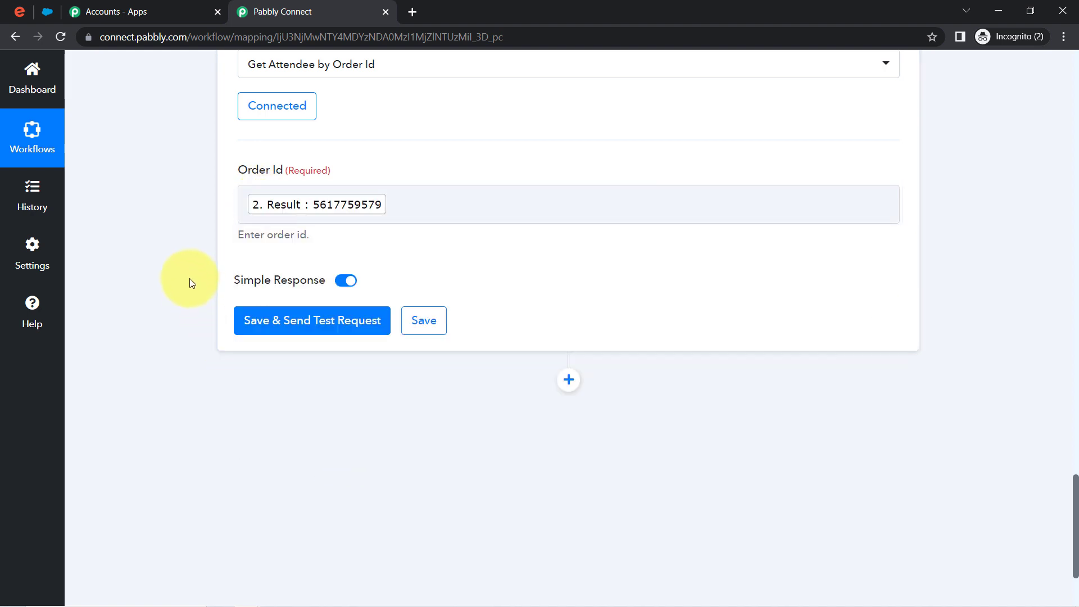
click(283, 326)
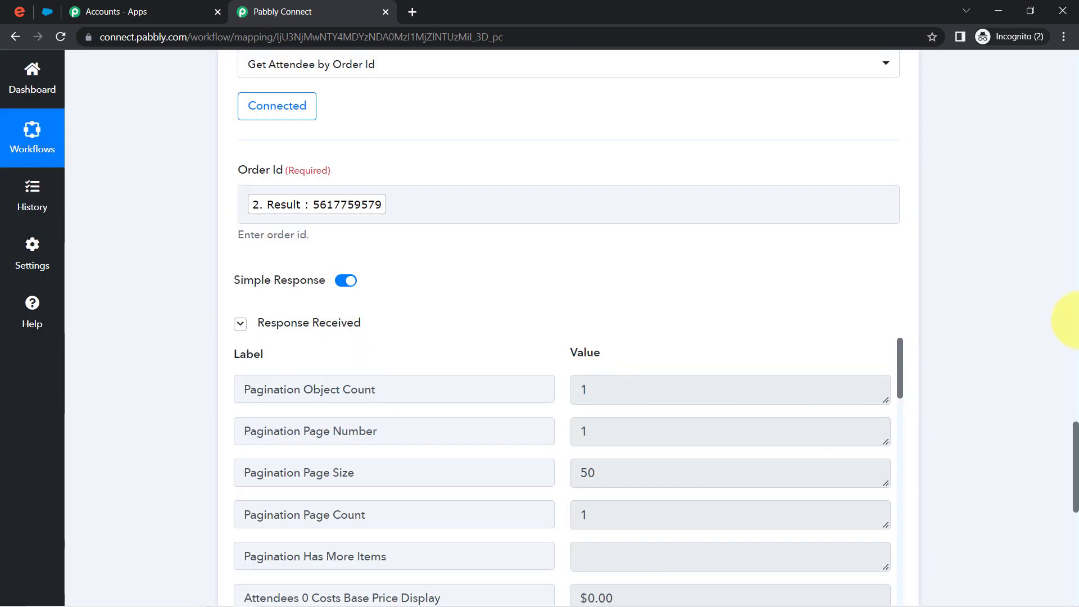
scroll(1070, 433, down, 3)
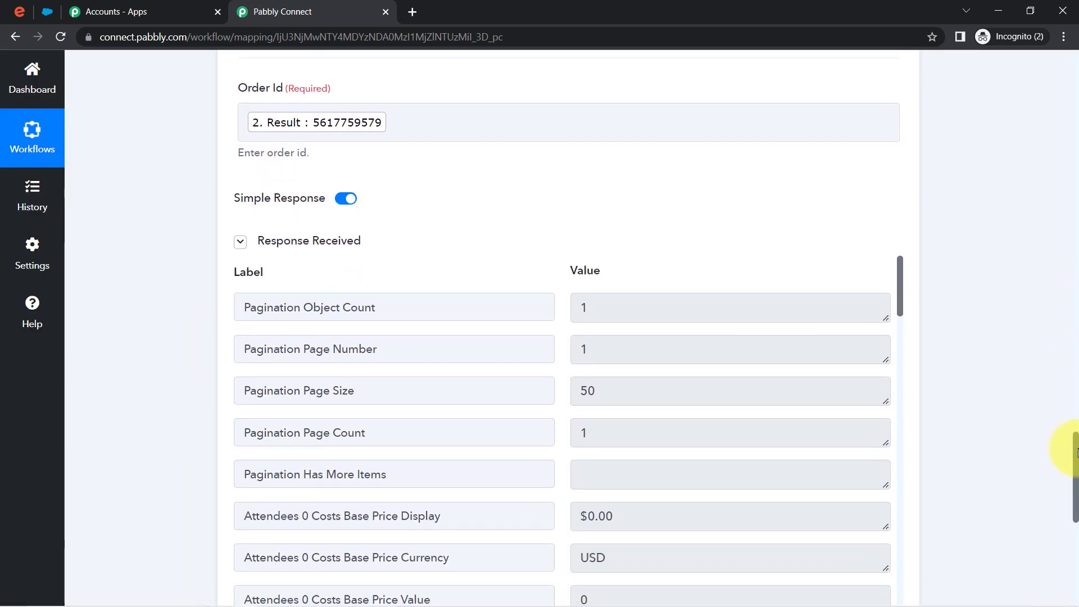
scroll(995, 304, up, 1)
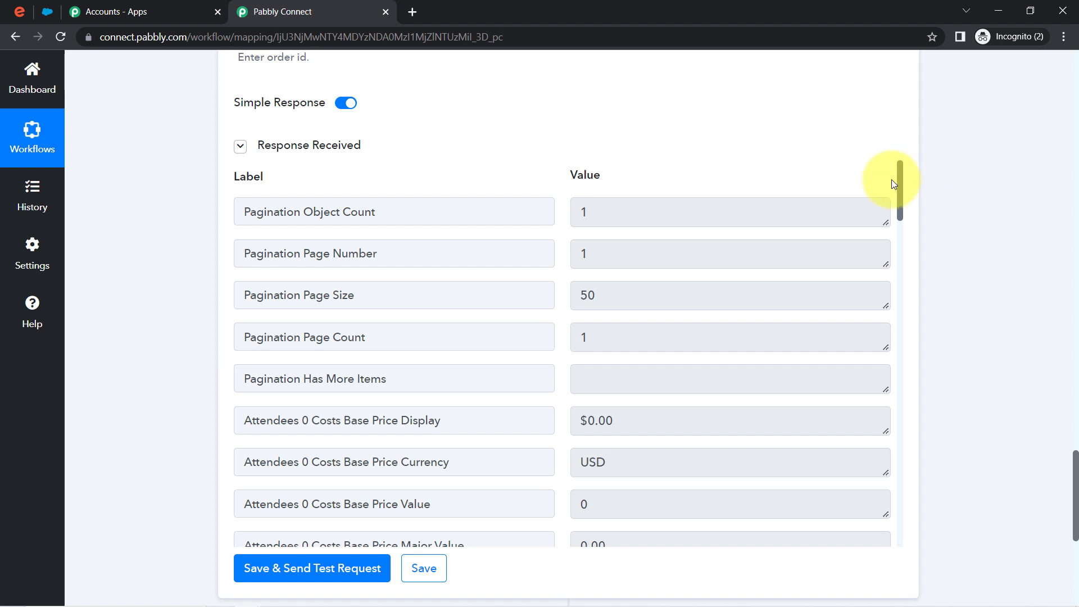
drag(902, 182, 892, 406)
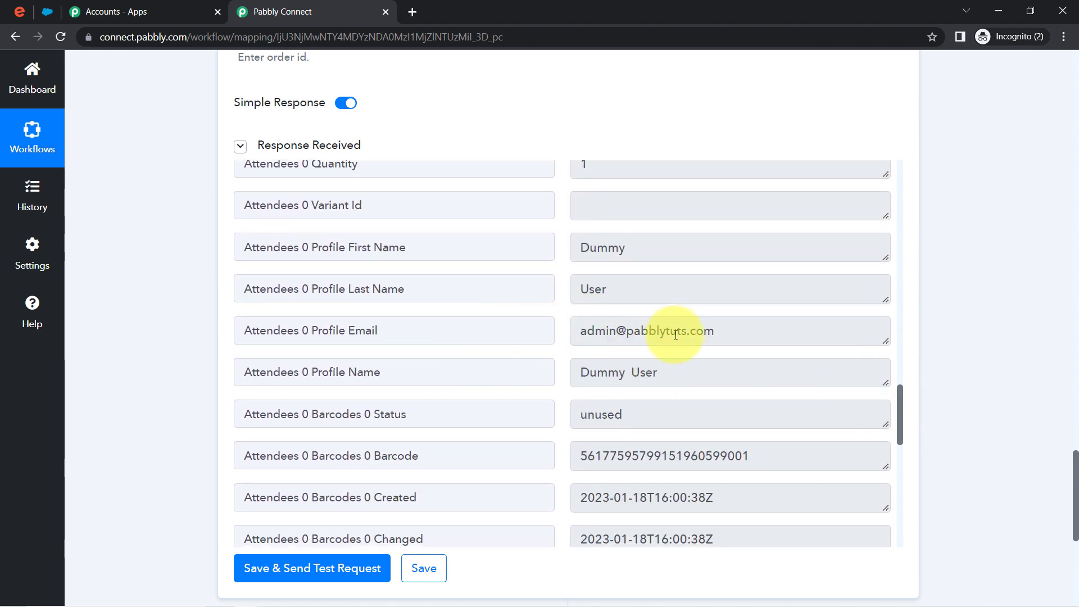
drag(655, 375, 582, 371)
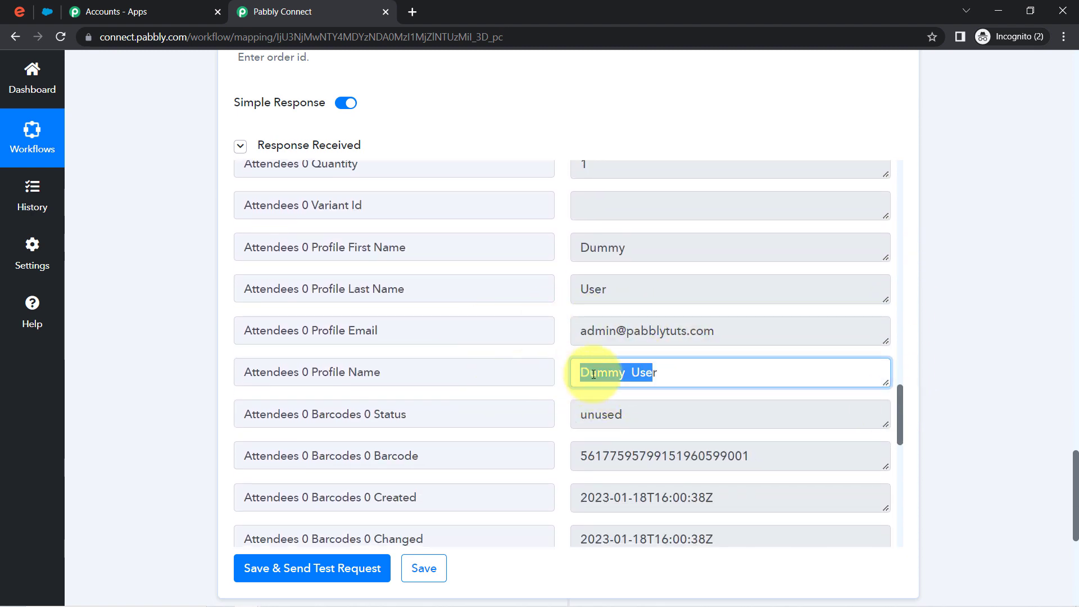
drag(703, 330, 571, 323)
drag(620, 247, 581, 294)
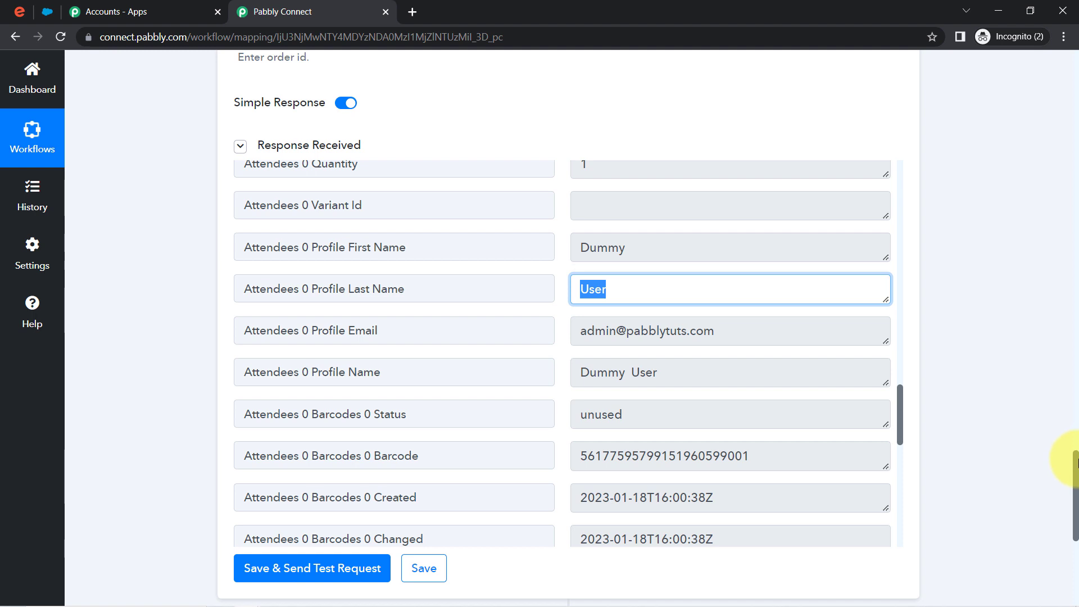
drag(1077, 464, 1076, 490)
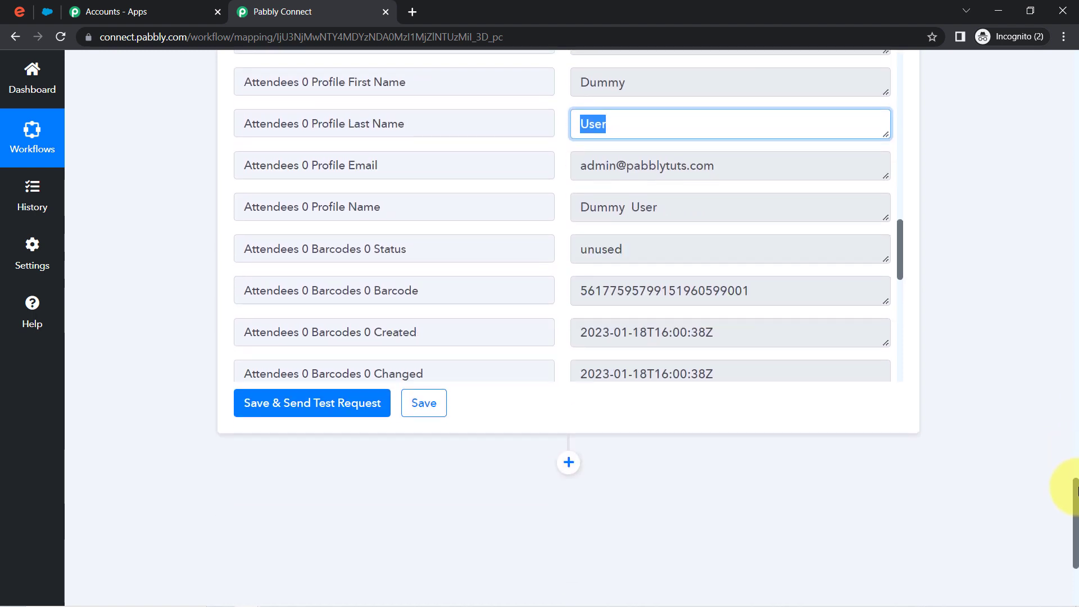
drag(1077, 490, 1076, 527)
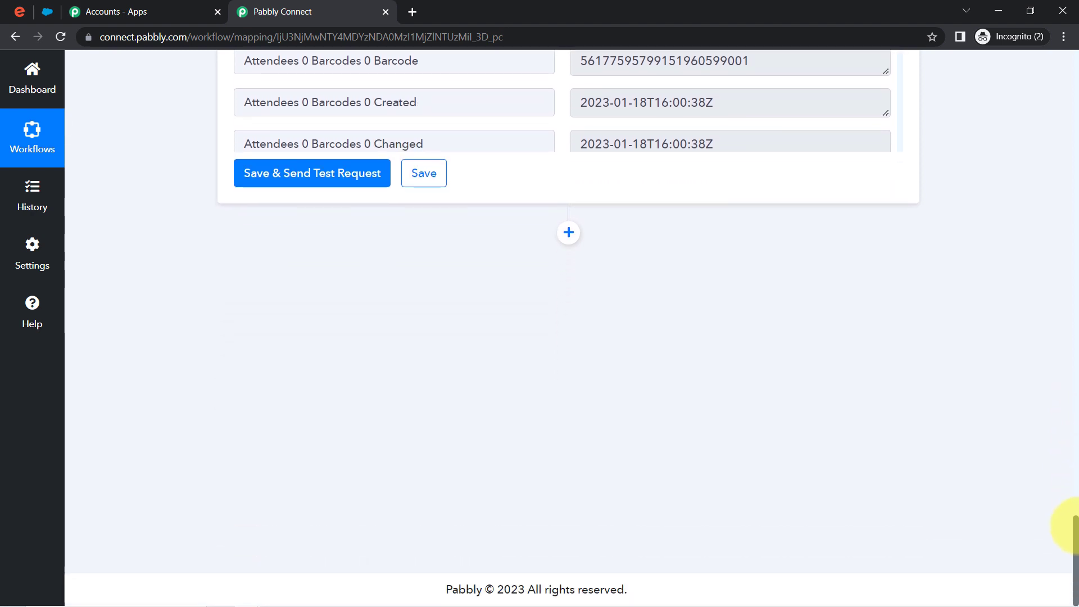
- Add a Salesforce action step, found by searching 'sale', with Create Contact as the action event
click(567, 234)
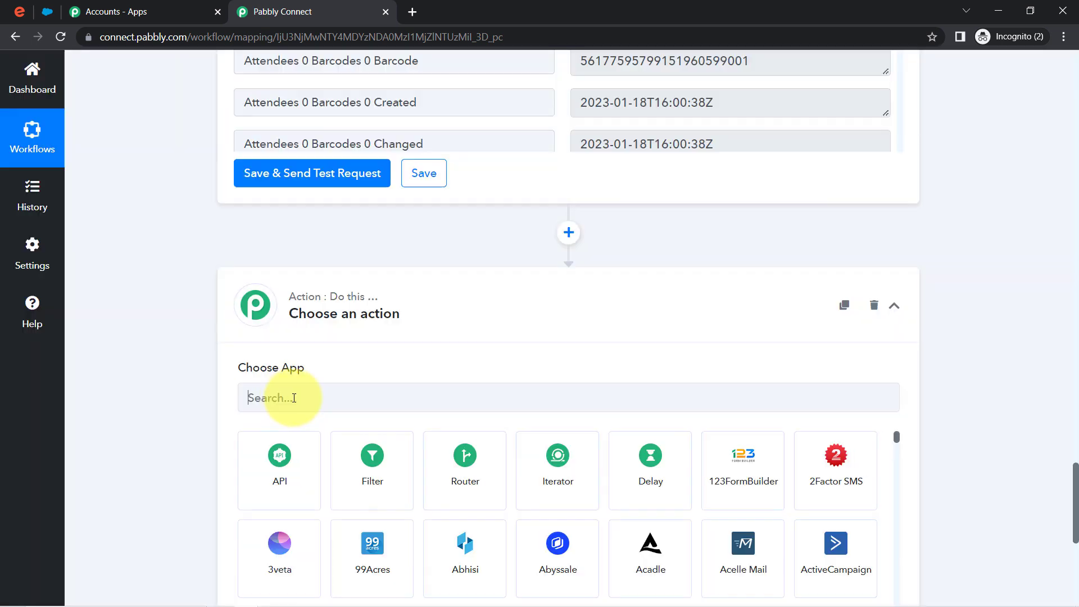
click(293, 398)
text(sale)
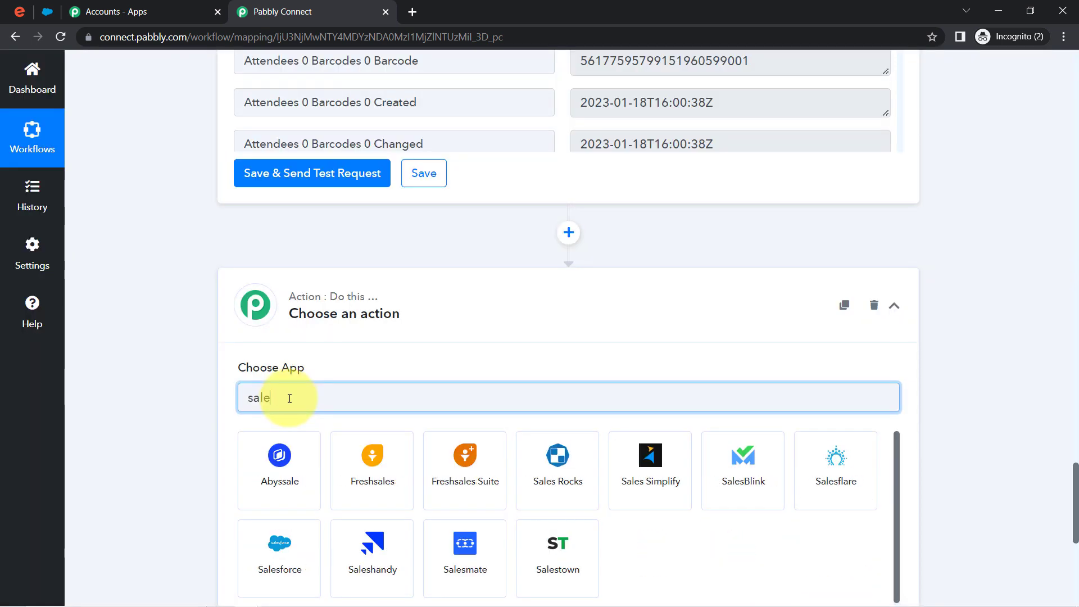
click(290, 557)
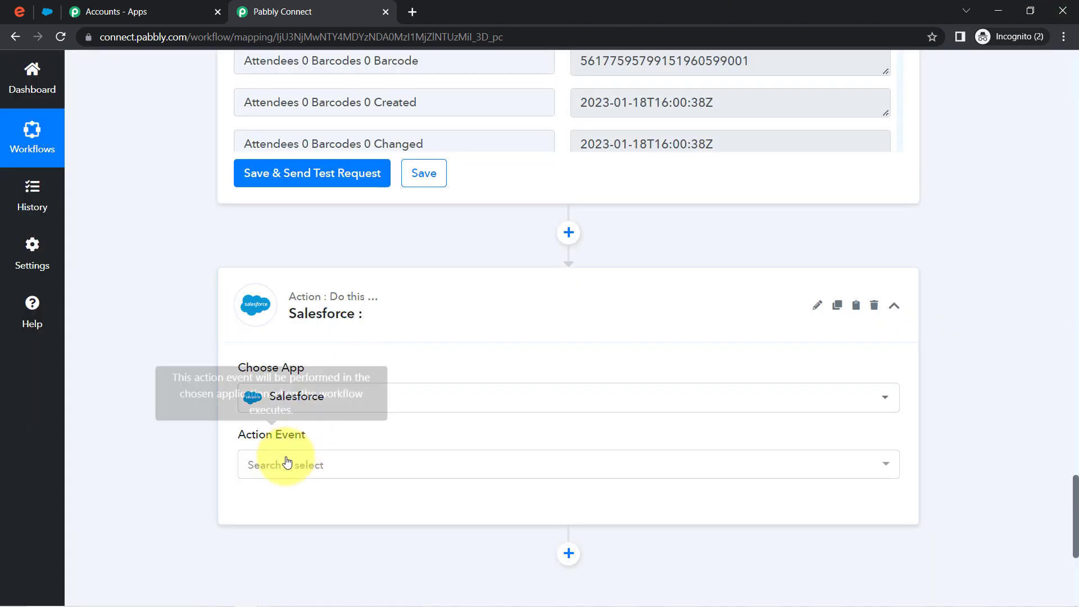
click(287, 463)
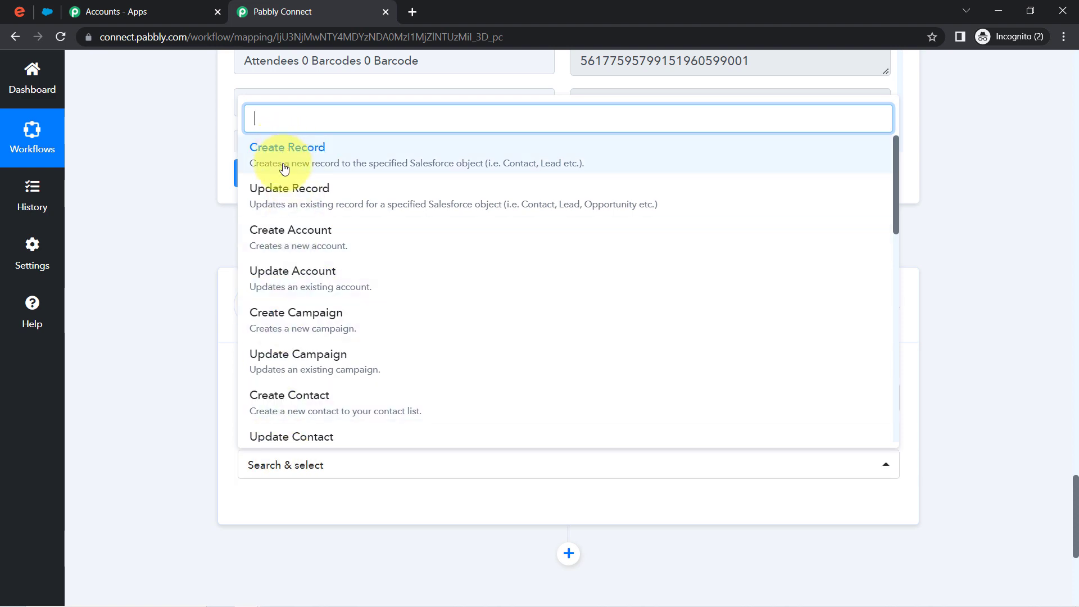
click(294, 409)
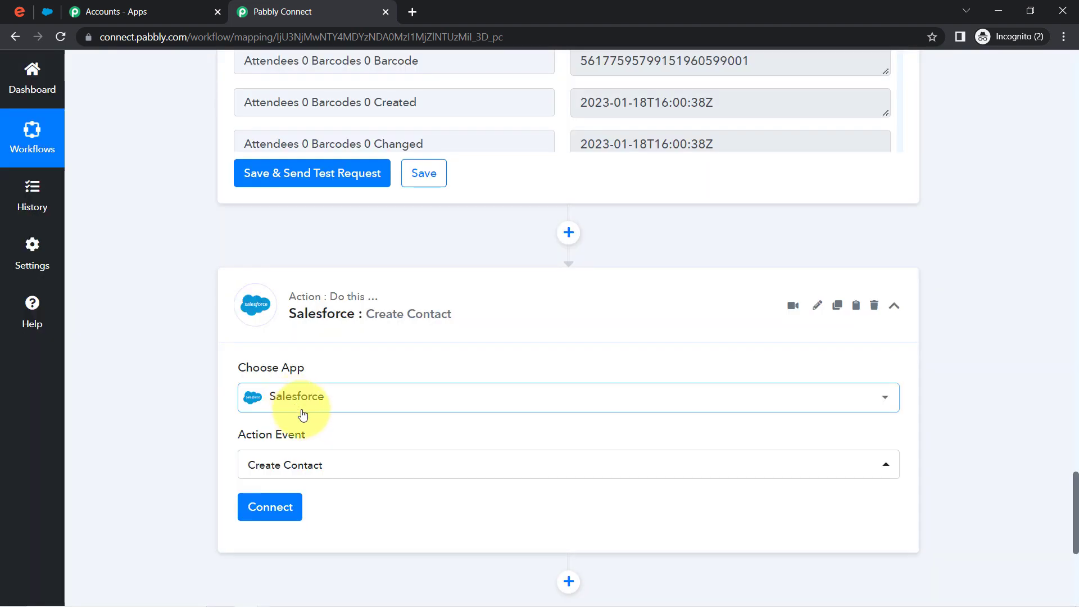
click(272, 508)
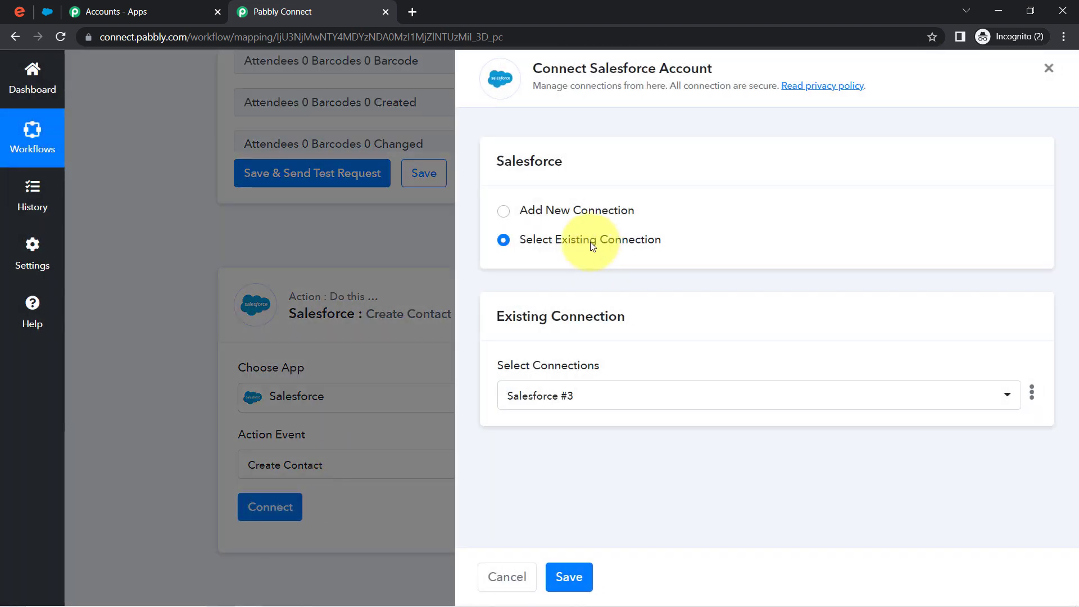
- Add a new Salesforce connection and allow Pabbly Connect access, creating Salesforce #4
click(578, 212)
click(564, 372)
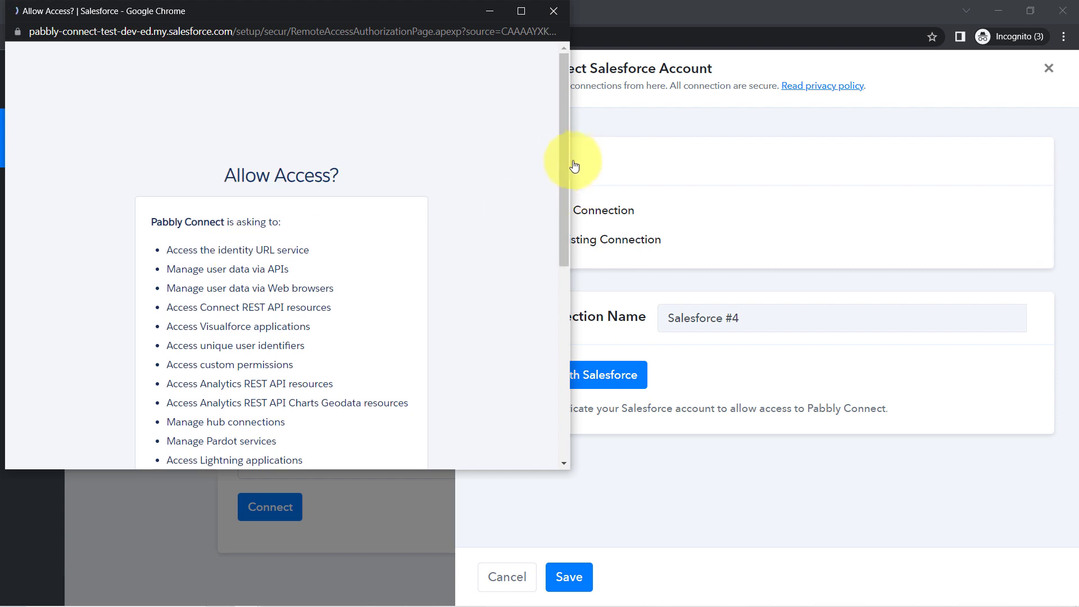
drag(564, 163, 571, 351)
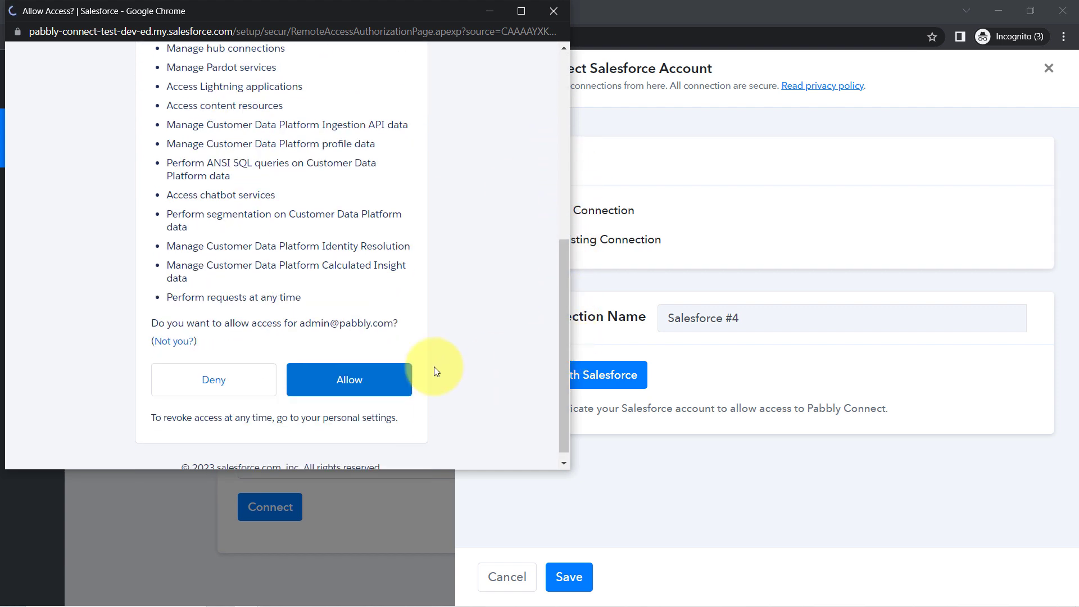
click(344, 381)
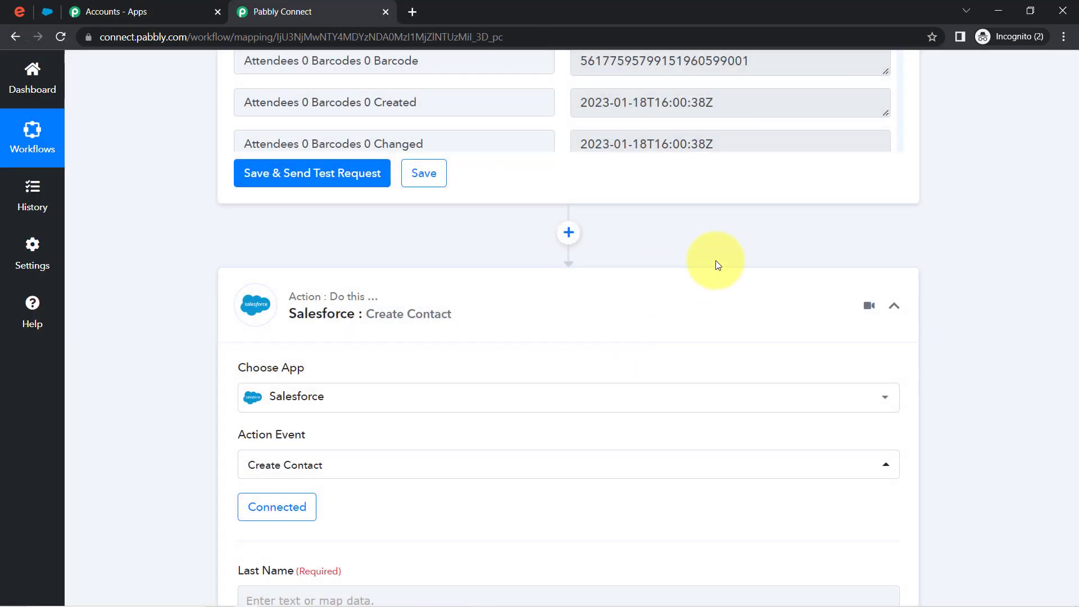
- Map Last Name and First Name to Attendees 0 Profile Last Name and Profile First Name
drag(1074, 392, 1075, 446)
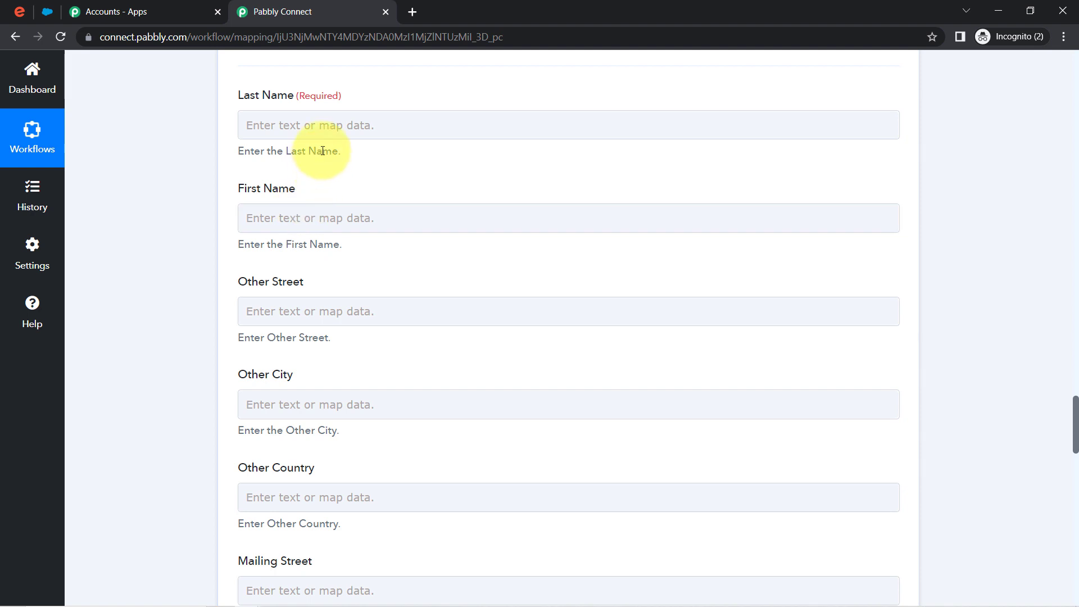
click(332, 126)
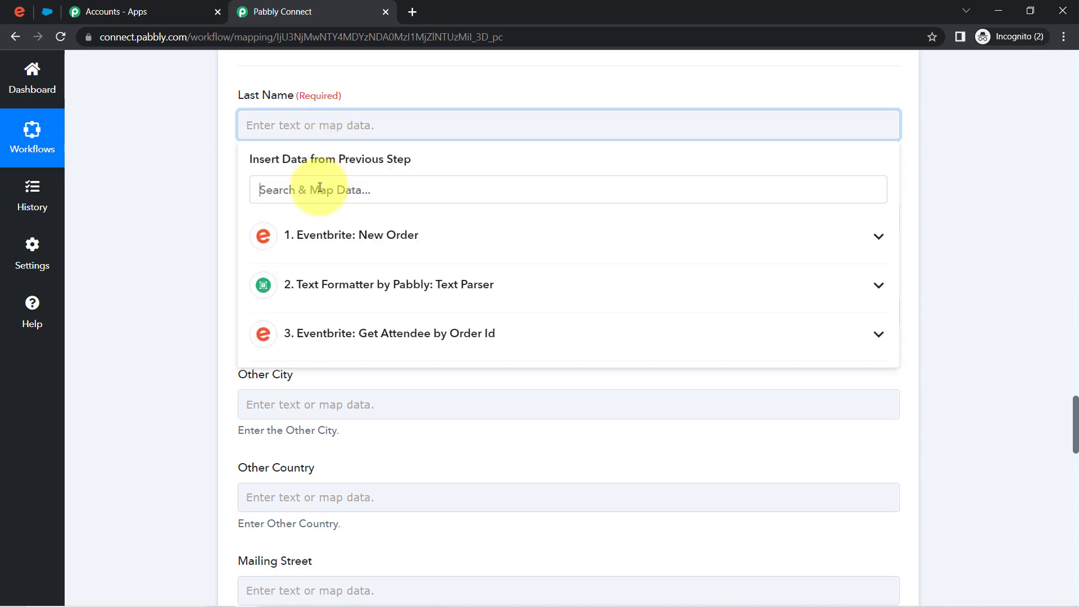
text(name)
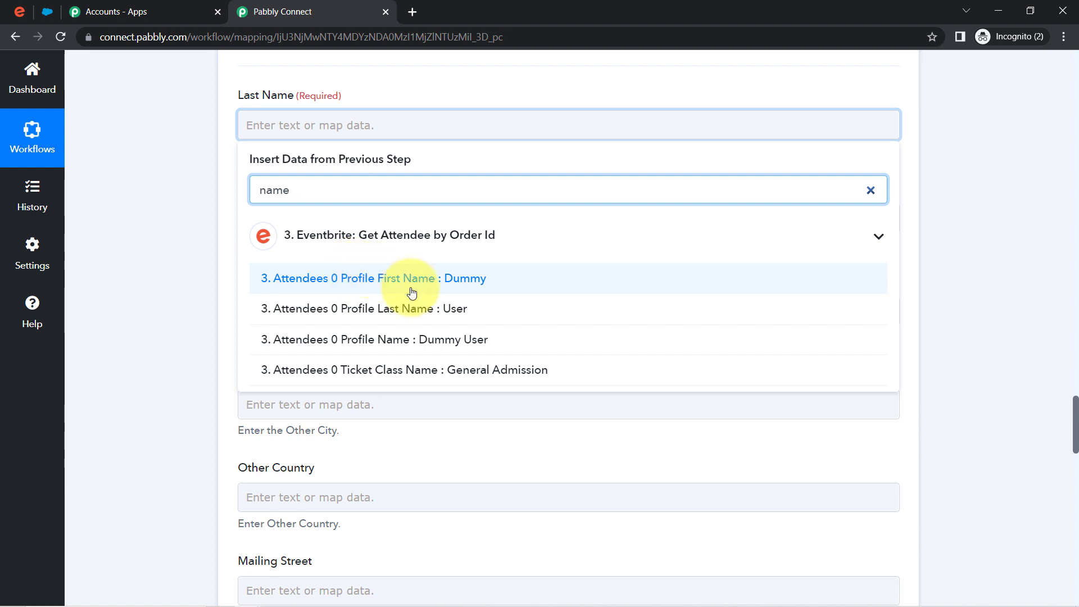
click(422, 308)
click(124, 231)
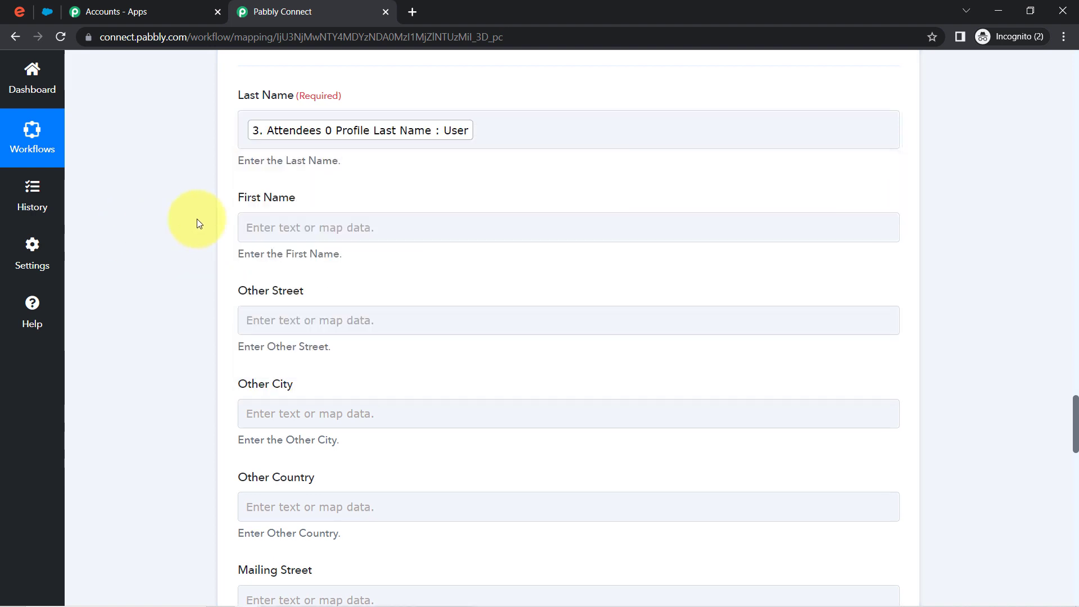
click(281, 227)
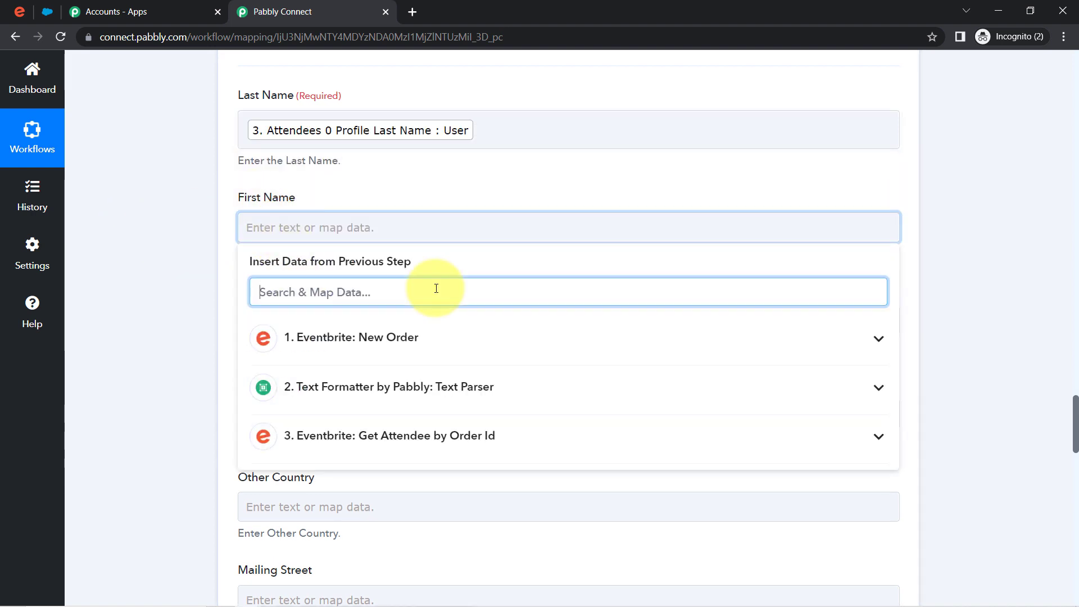
text(name)
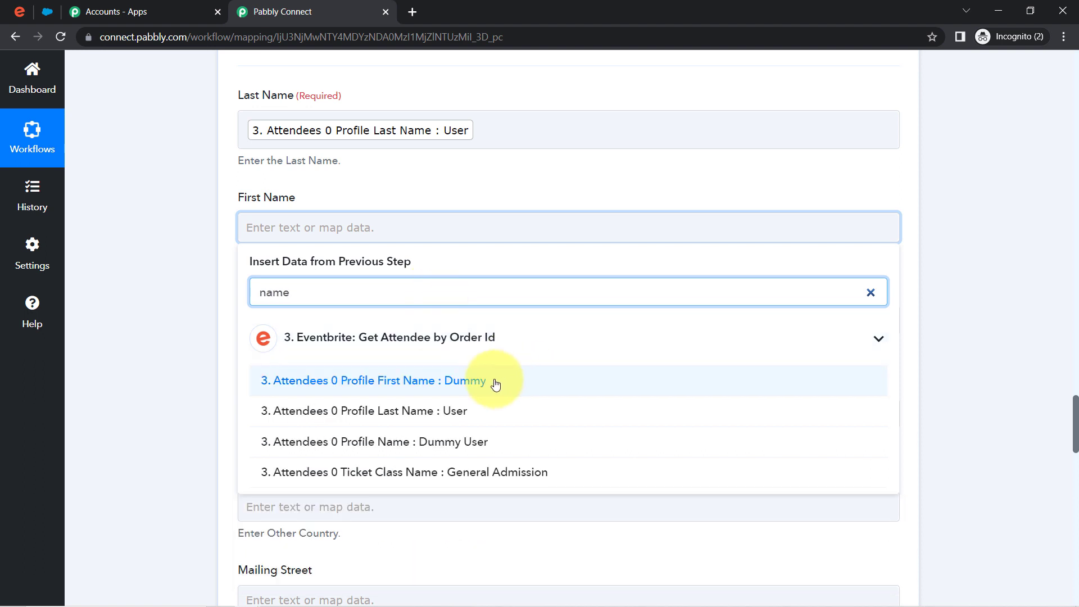
click(487, 384)
click(203, 336)
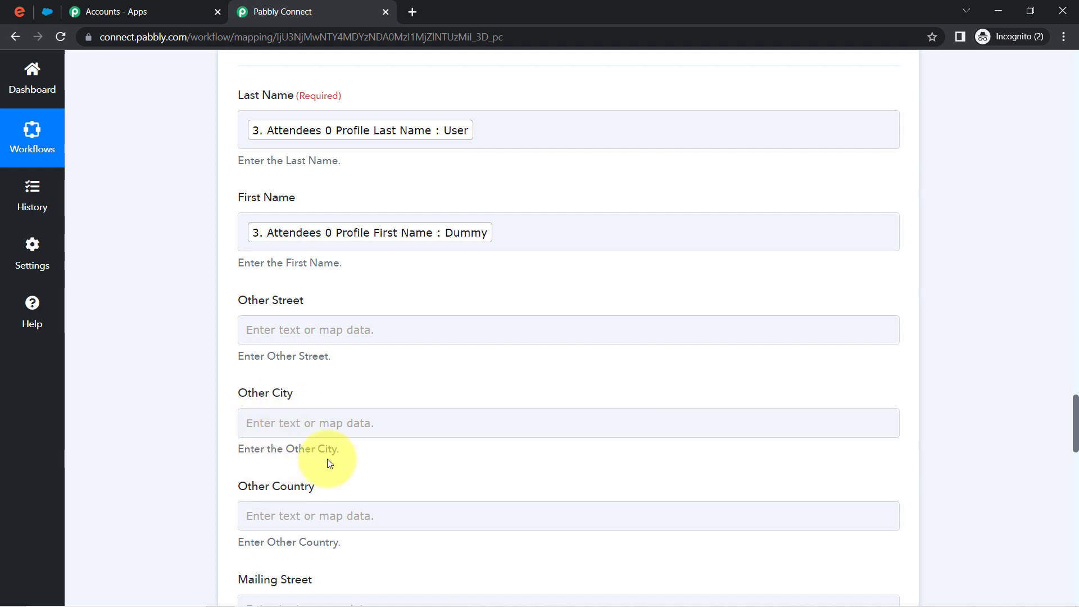
drag(1075, 413, 1075, 443)
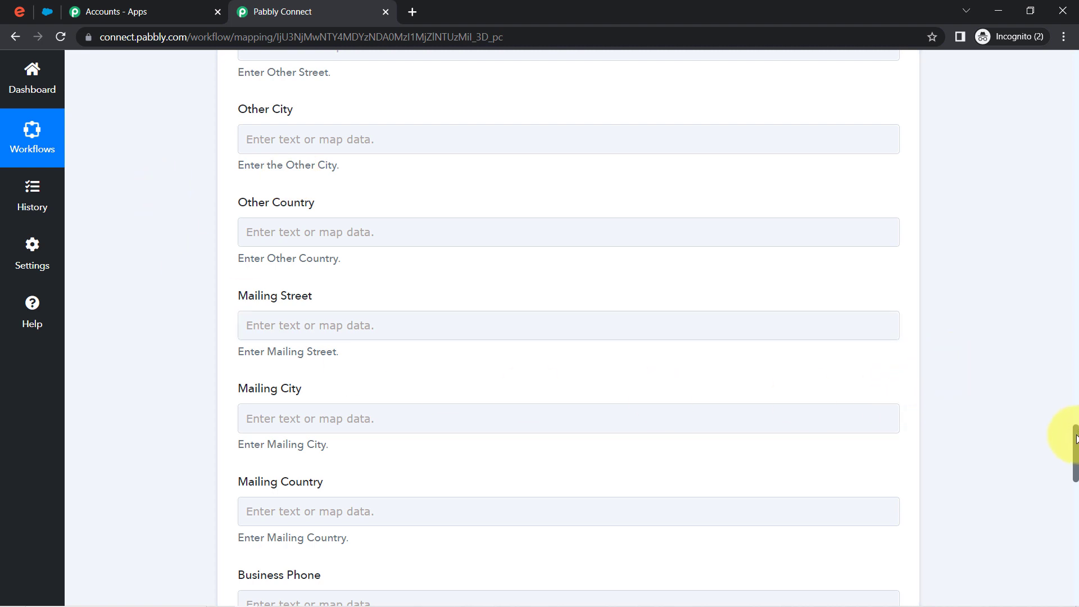
- Map Email to Attendees 0 Profile Email via an '@' search, then view Salesforce Contacts
drag(1076, 438, 1075, 507)
click(349, 148)
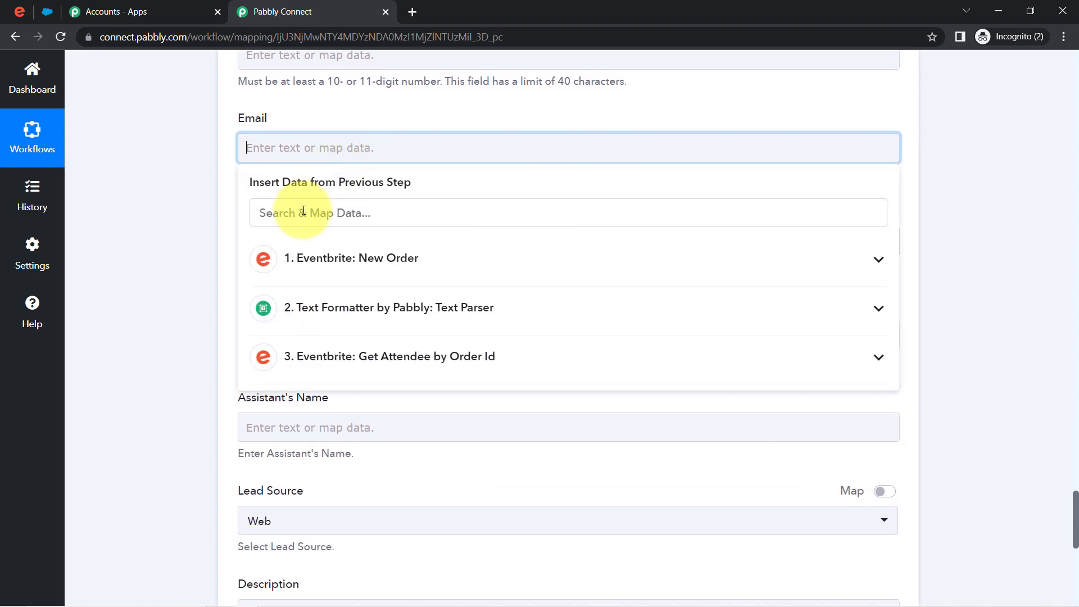
click(301, 213)
text(@)
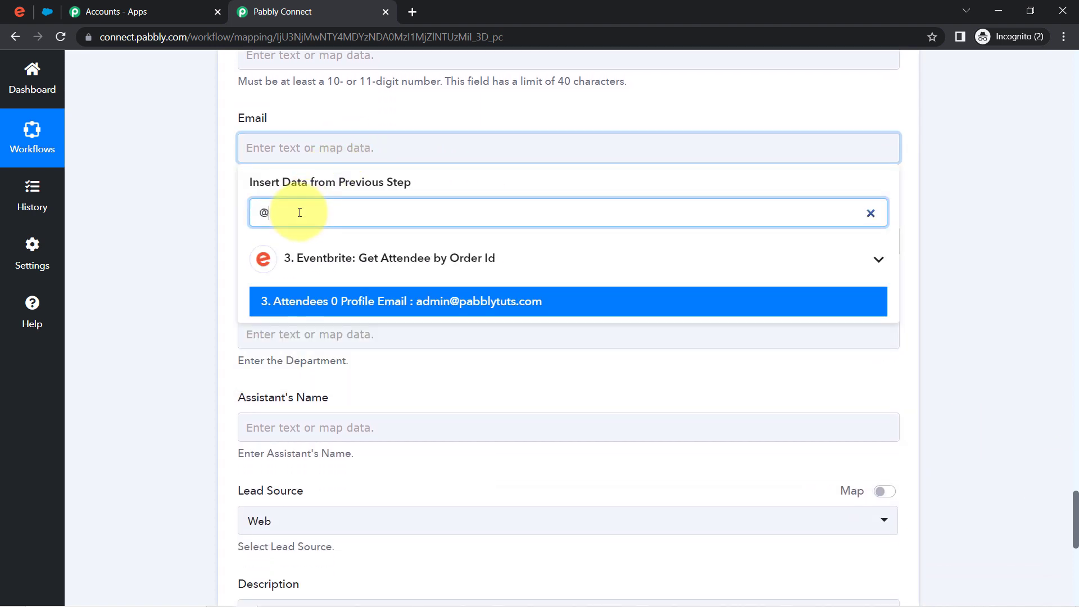
click(466, 307)
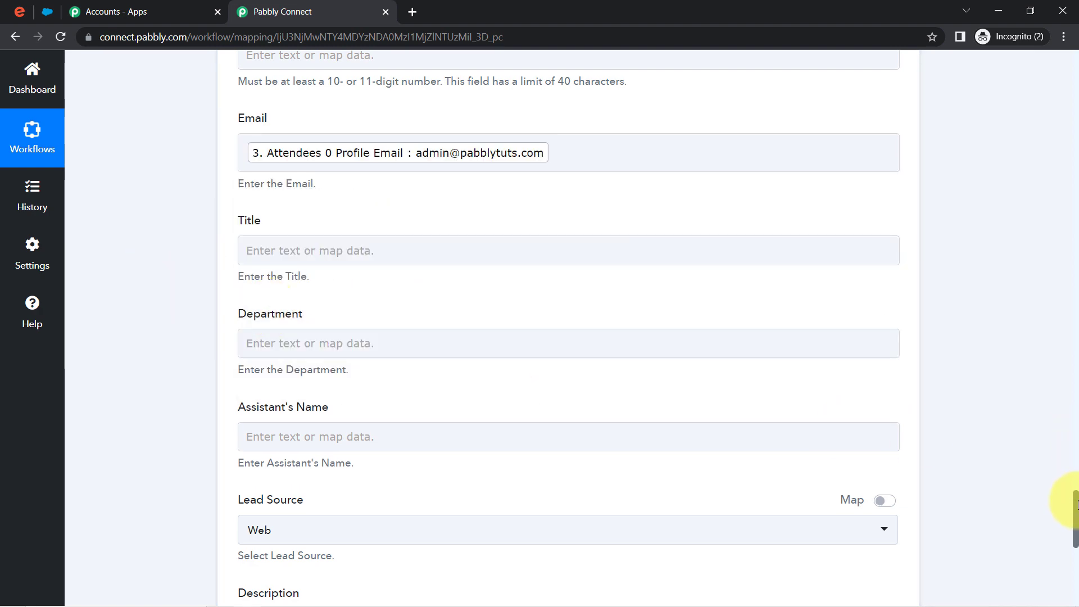
drag(1076, 504, 1064, 579)
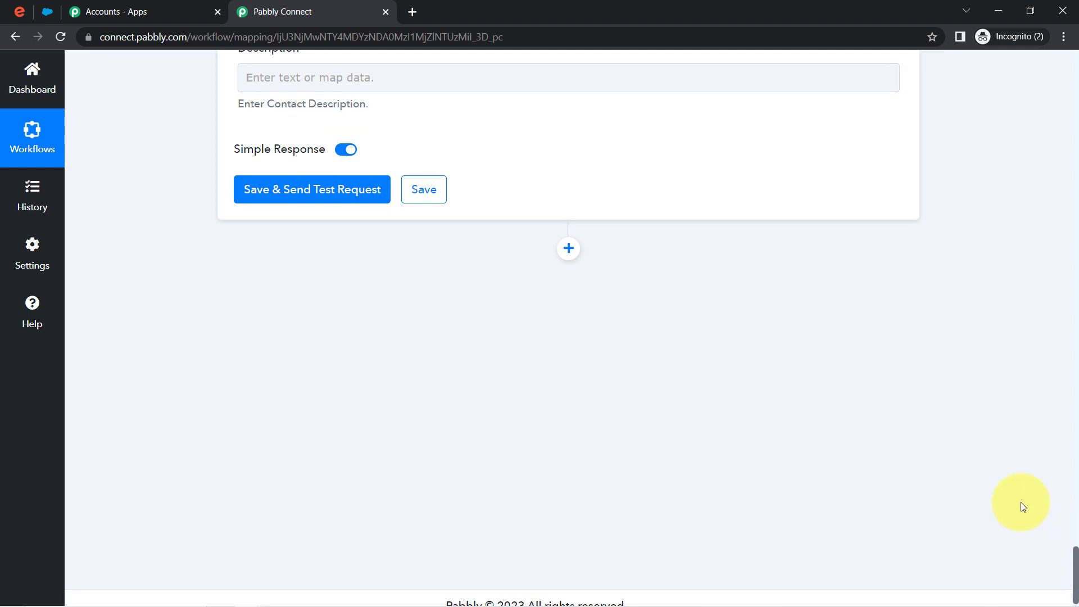
click(46, 9)
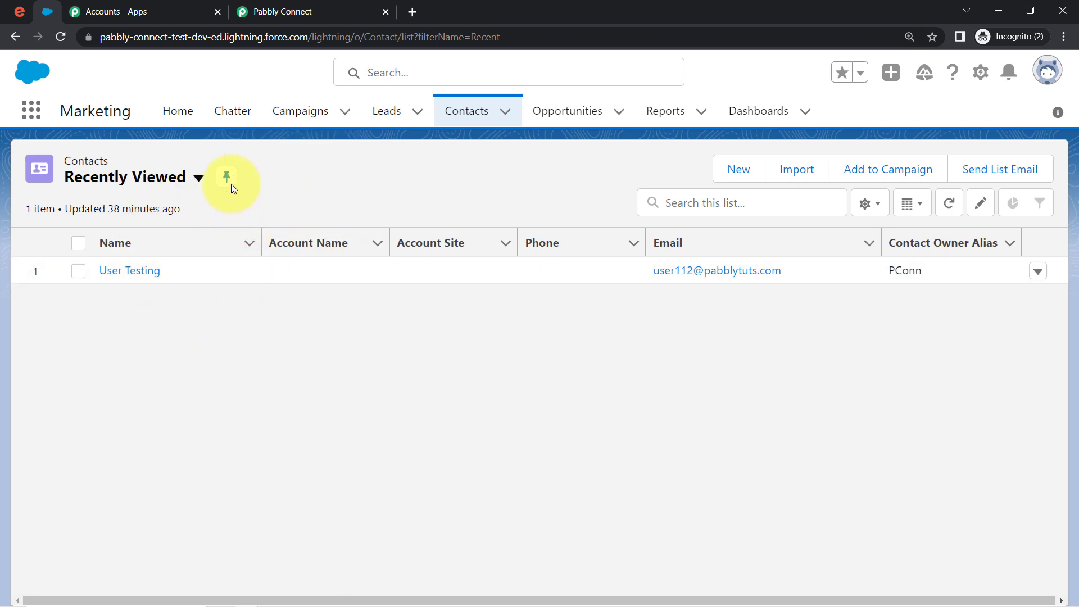
- Send the test contact to Salesforce and reload Contacts to confirm the new attendee record
click(317, 7)
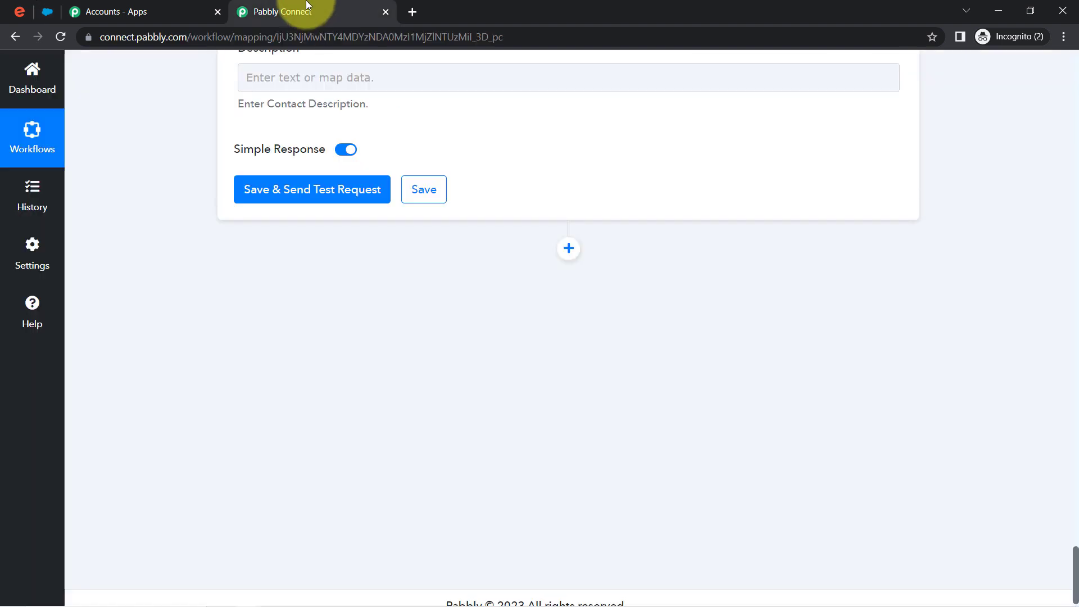
click(275, 188)
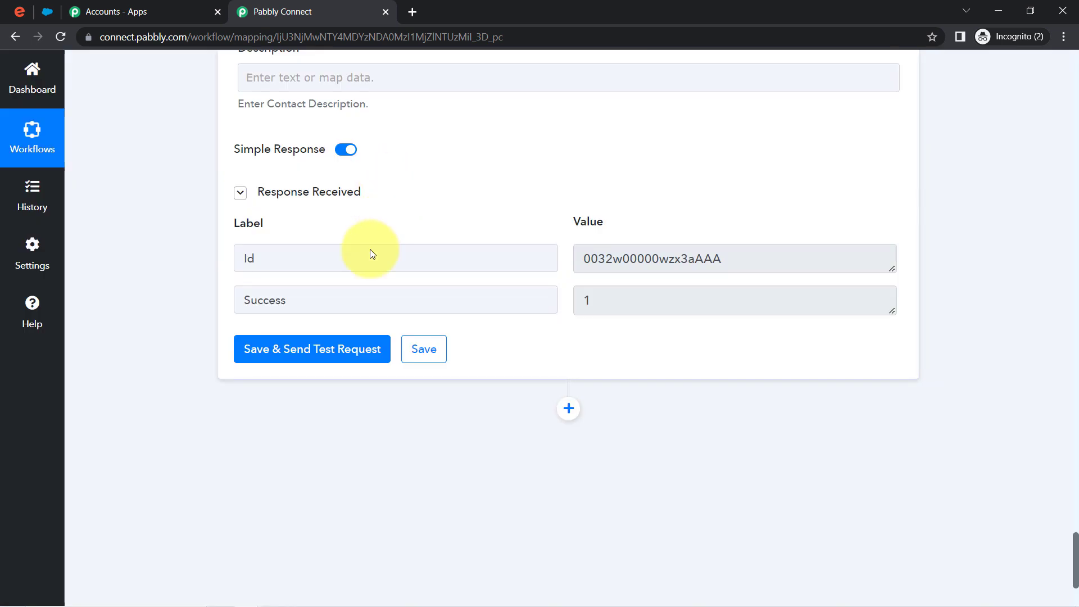
click(49, 10)
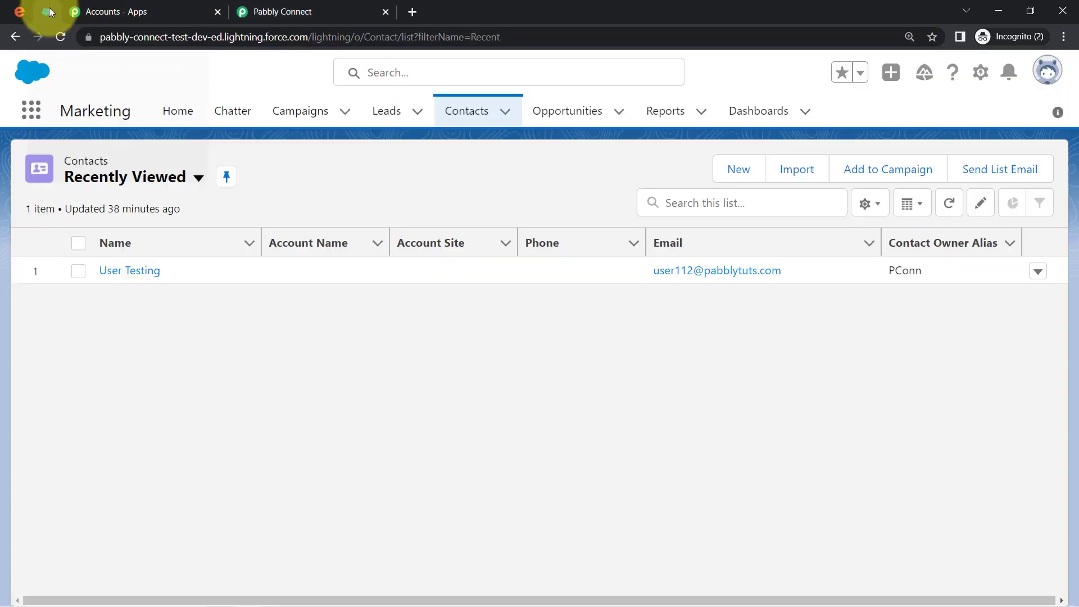
click(60, 39)
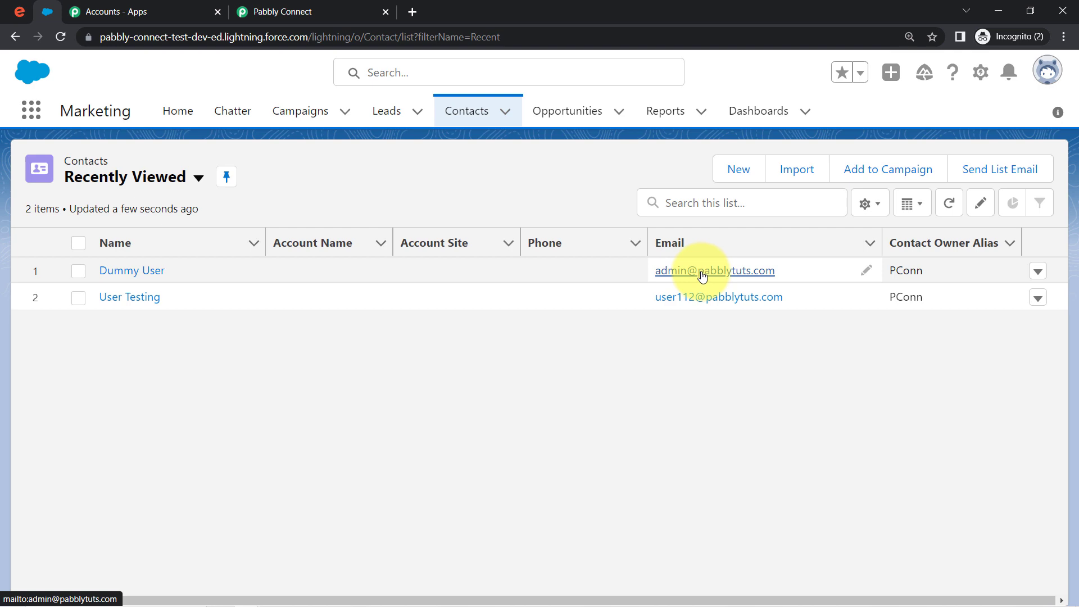
click(311, 10)
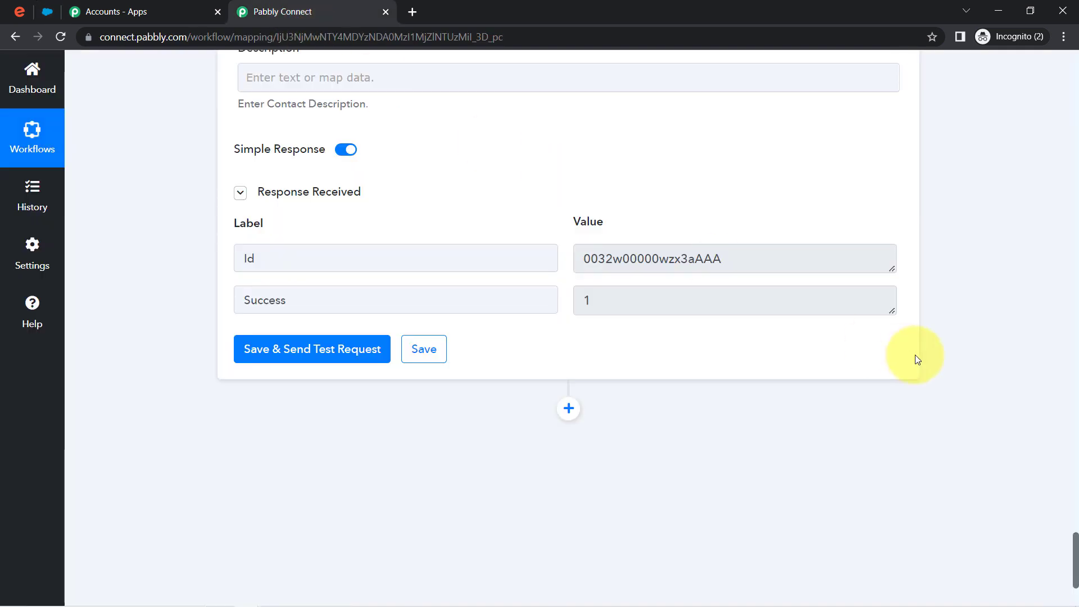
drag(1077, 528, 1050, 52)
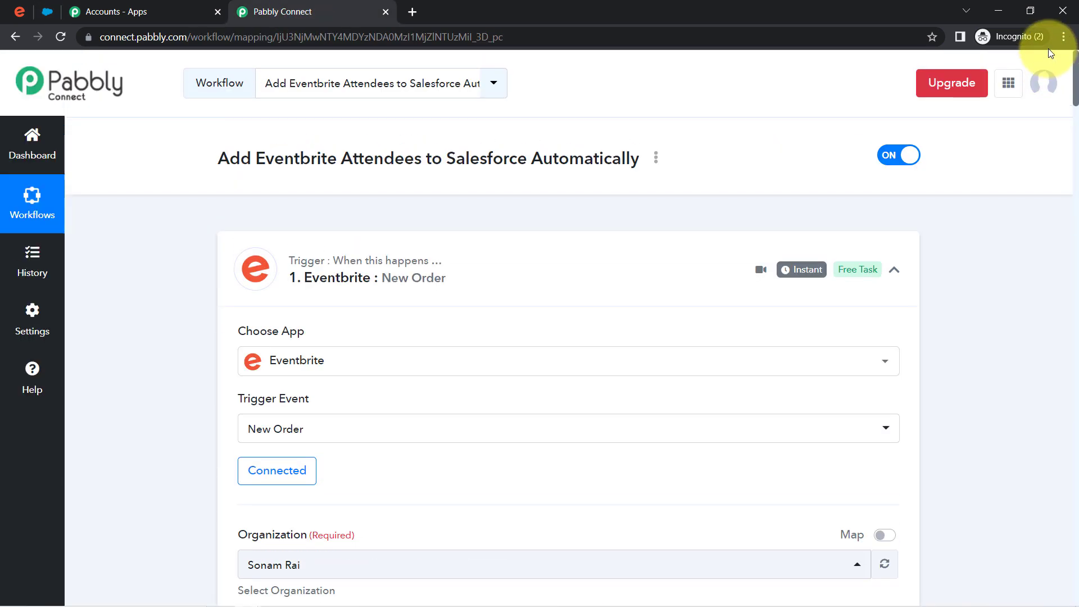
- Collapse the Eventbrite trigger, Text Formatter, Get Attendee and Salesforce Create Contact steps
click(446, 278)
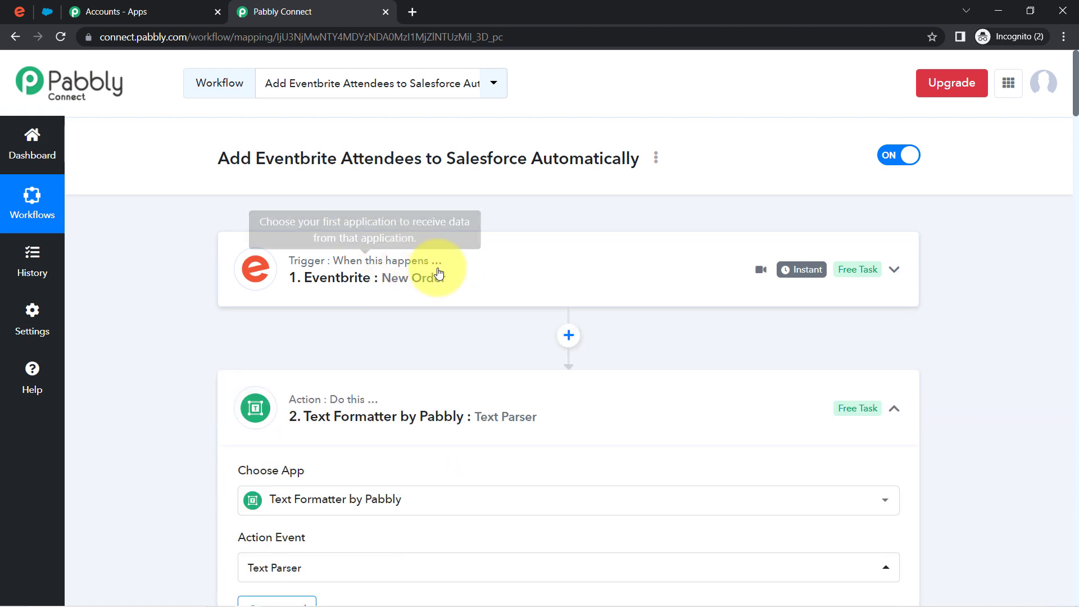
click(409, 411)
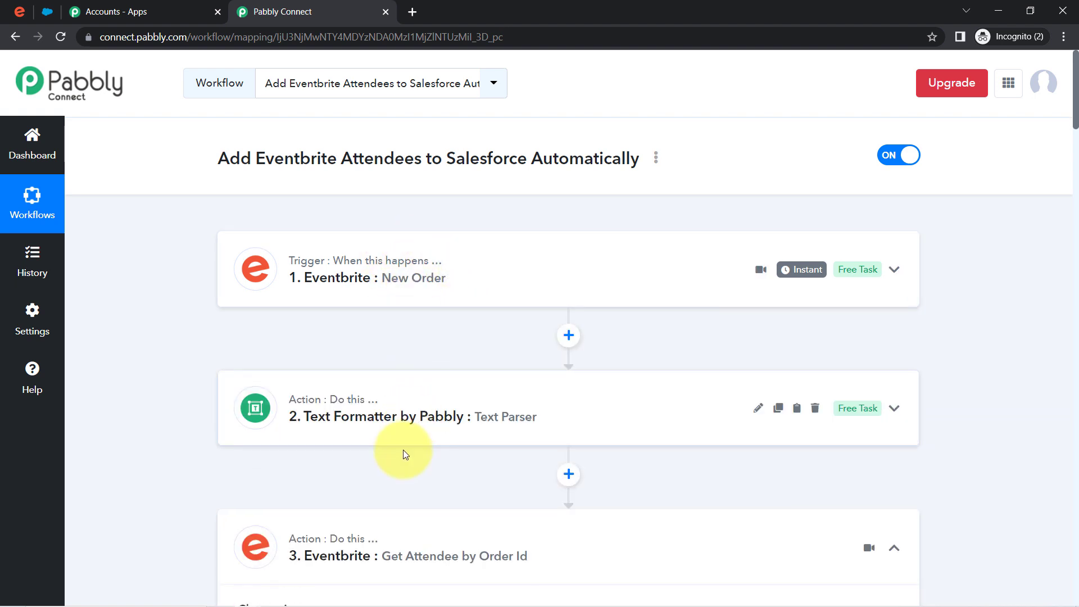
click(385, 537)
scroll(423, 400, down, 6)
click(475, 386)
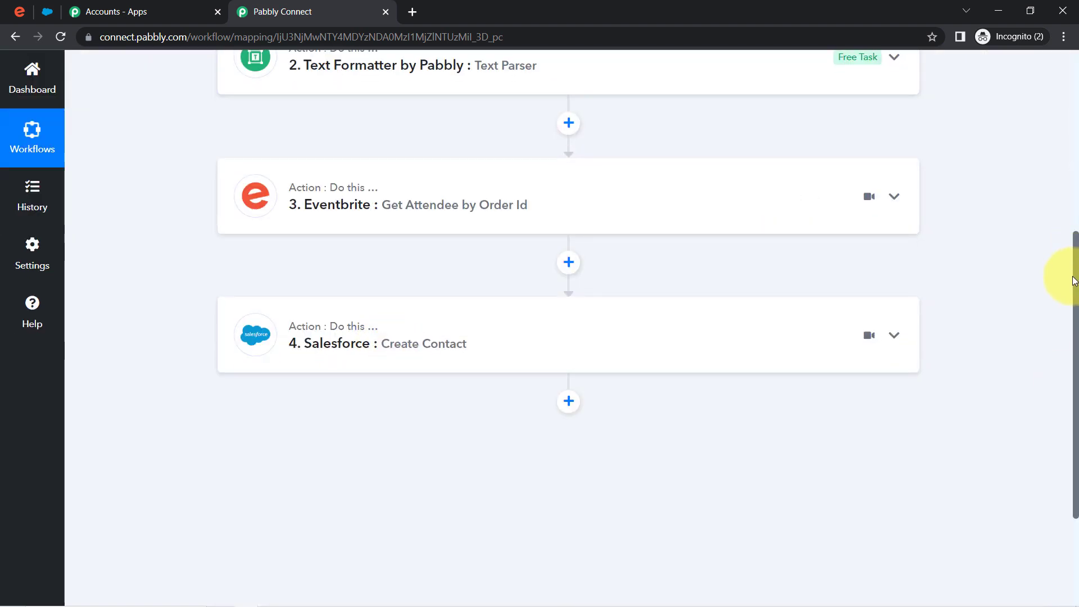
drag(1075, 291, 1043, 80)
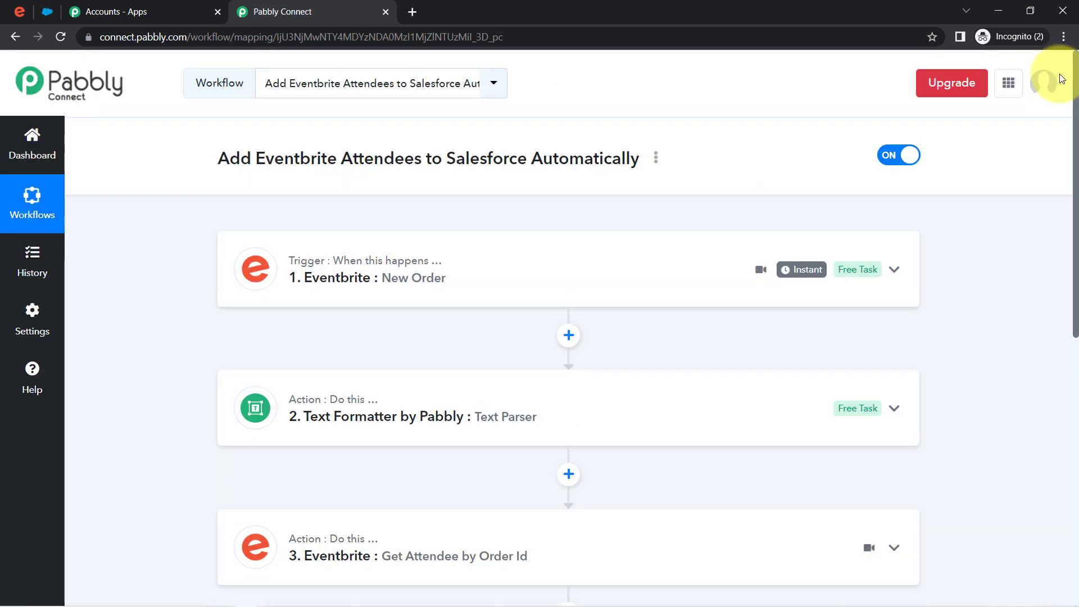
mouse_move(810, 271)
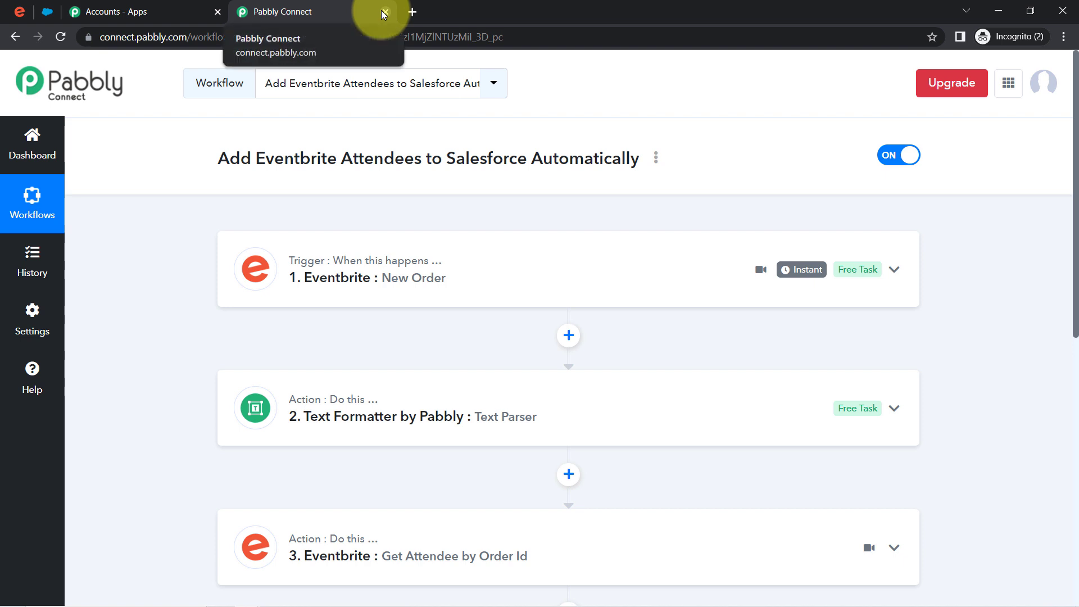
- Choose Share from the workflow's options menu and select the generated share link URL
click(657, 158)
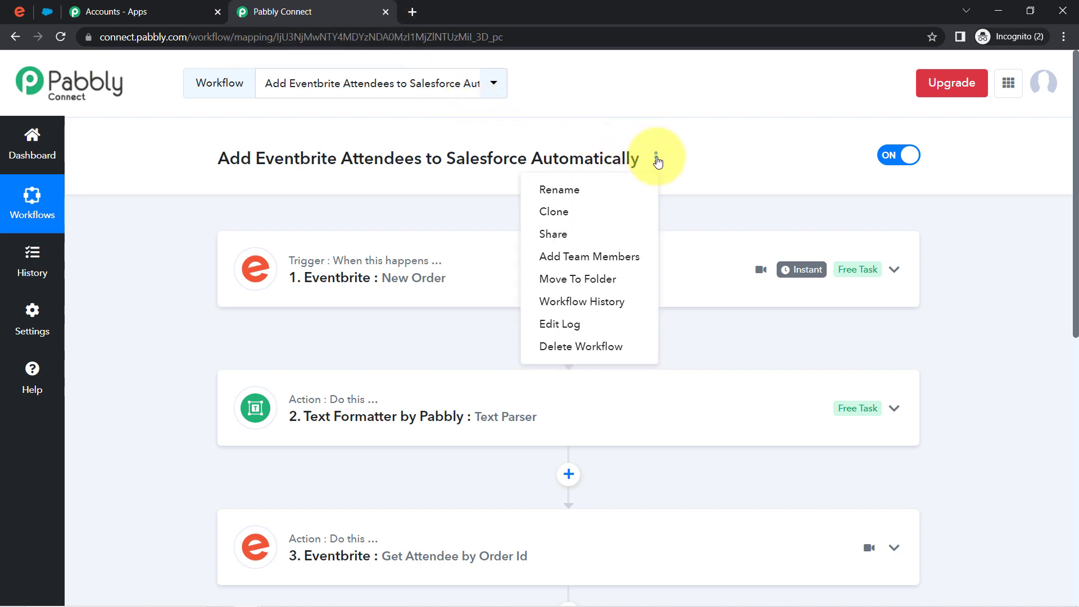
click(560, 233)
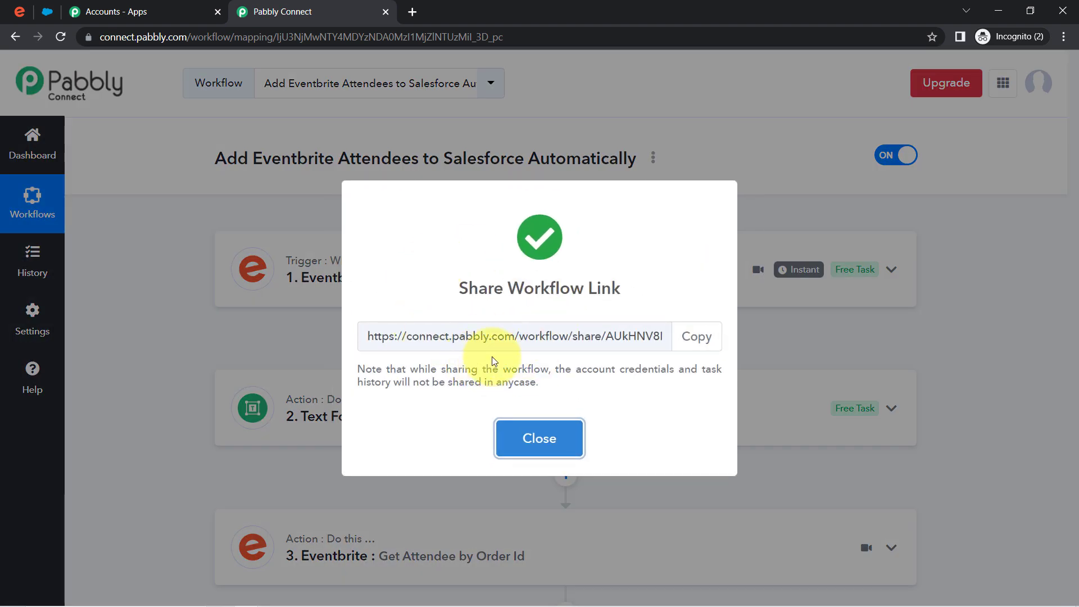
click(478, 331)
triple_click(478, 332)
click(538, 442)
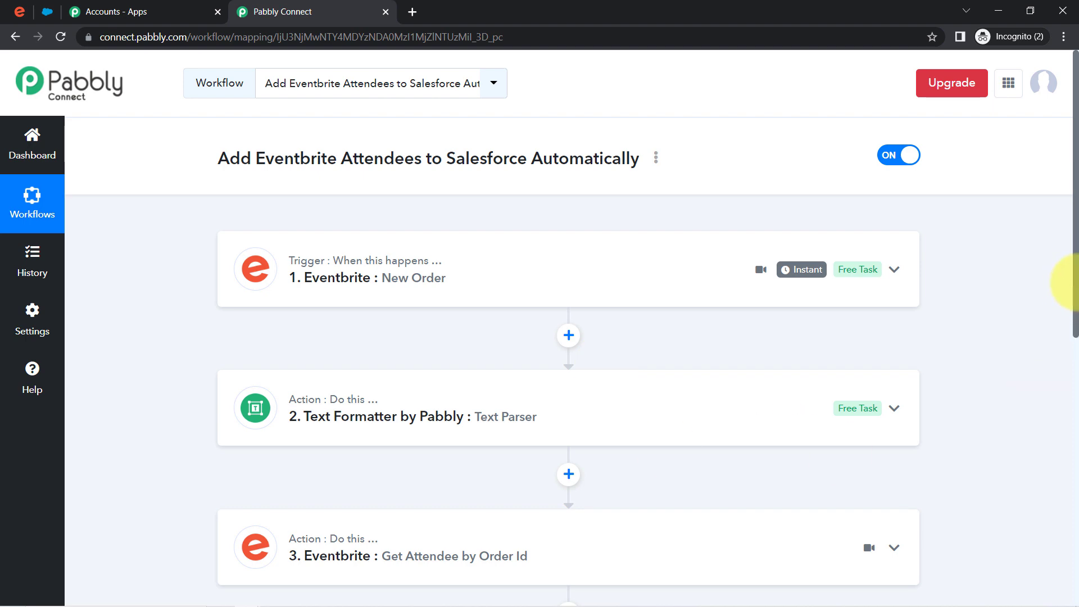
mouse_move(1074, 281)
mouse_down()
mouse_move(1074, 415)
mouse_move(1072, 247)
mouse_up()
click(655, 159)
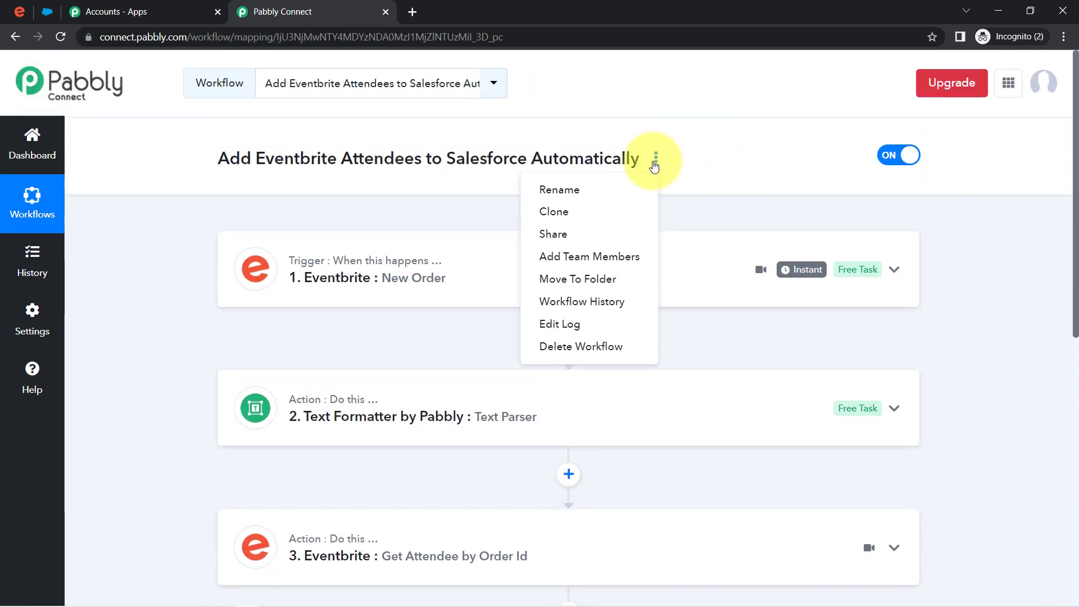
click(562, 234)
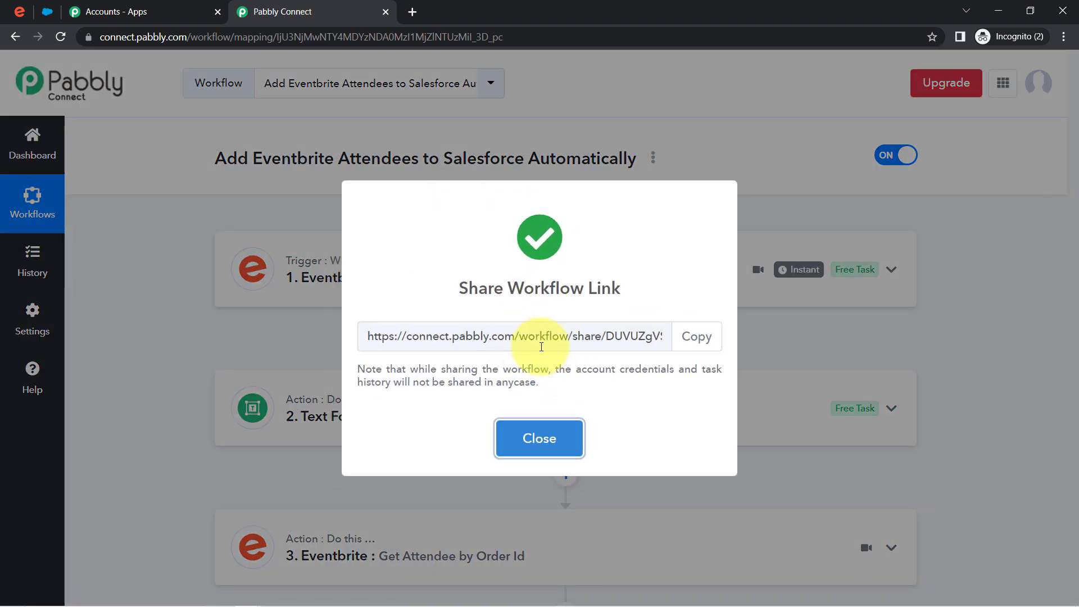
triple_click(542, 336)
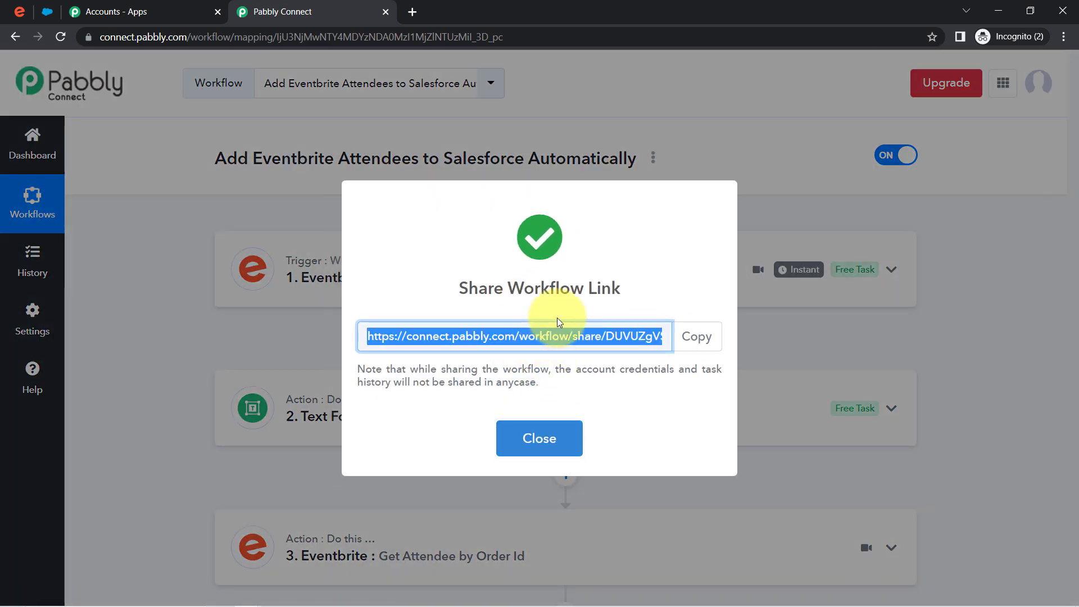